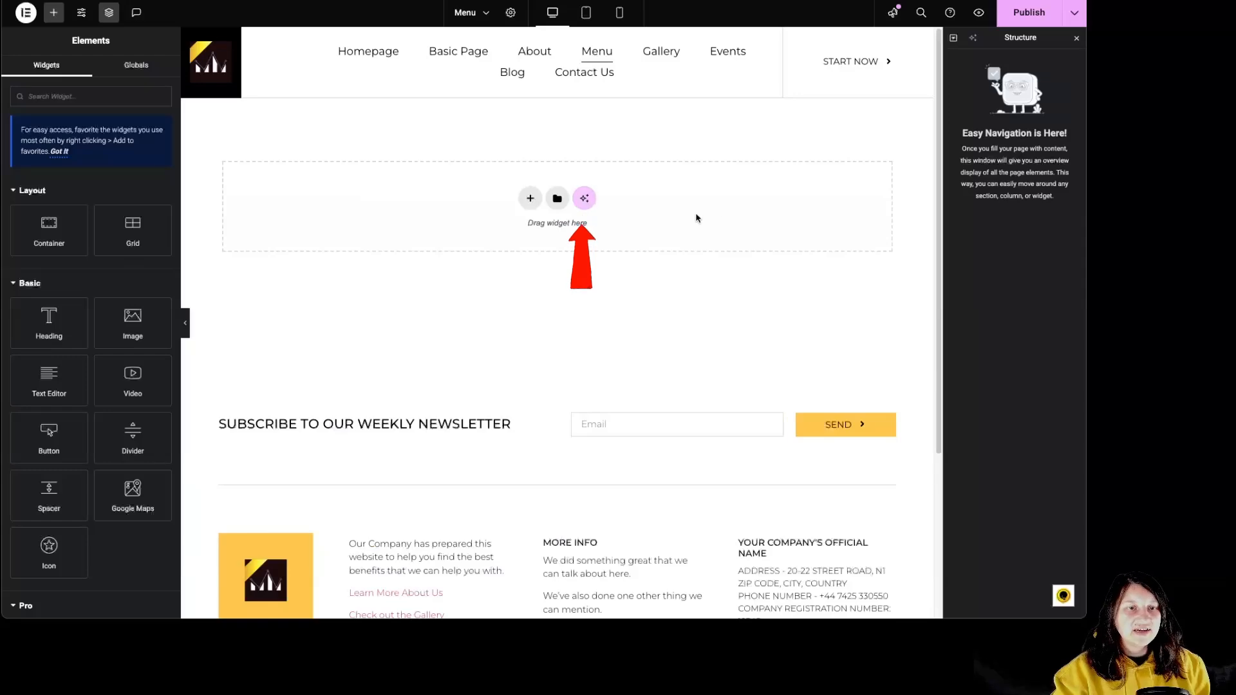
# Open the template library and look through its full-page templates and the categories available for blocks.
pyautogui.click(557, 199)
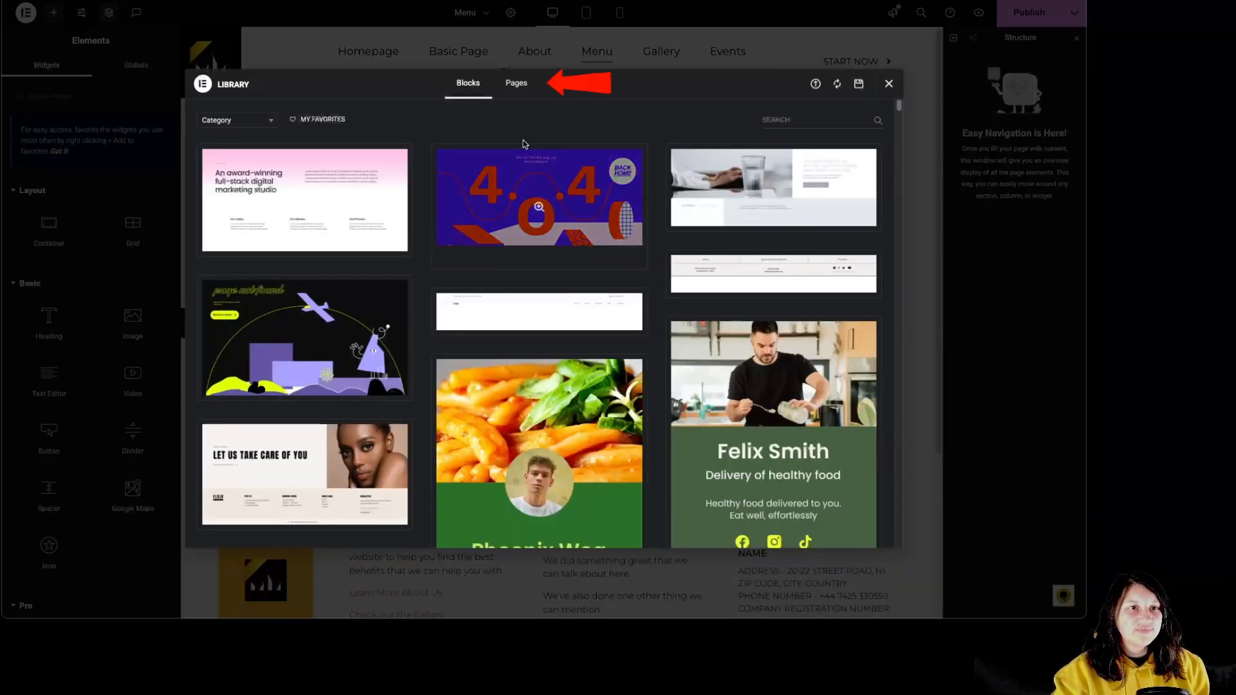
pyautogui.click(516, 84)
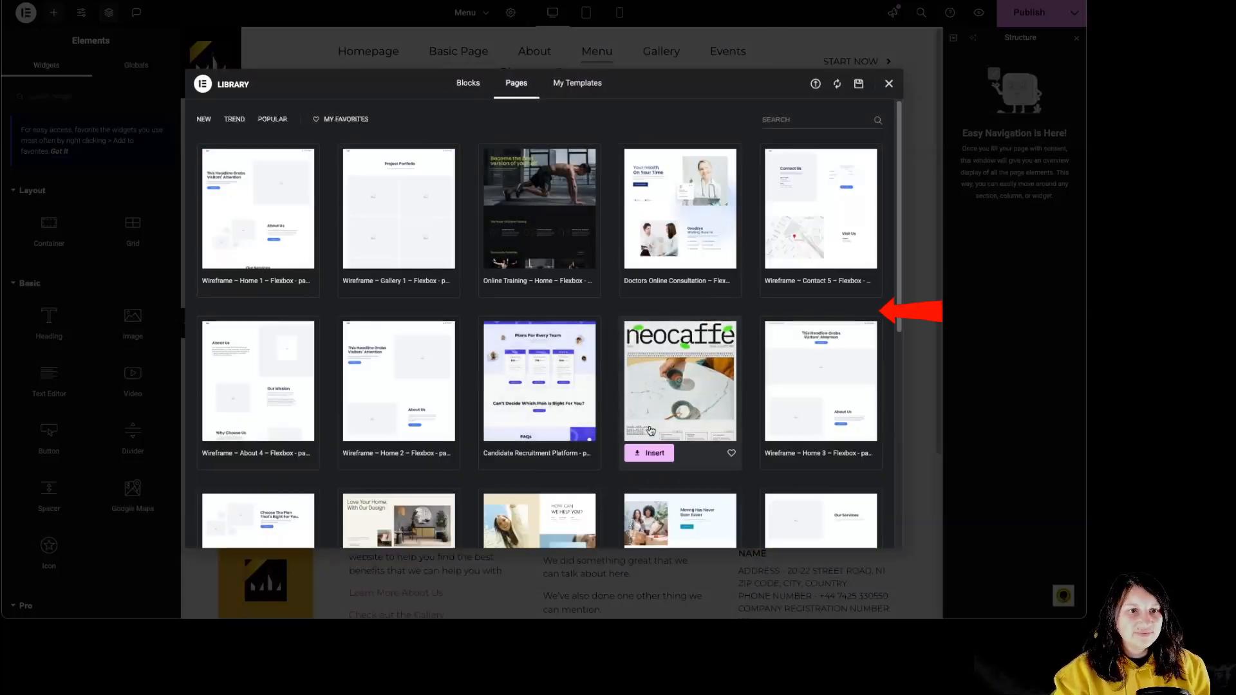
pyautogui.scroll(-2, 683, 431)
pyautogui.scroll(-5, 684, 432)
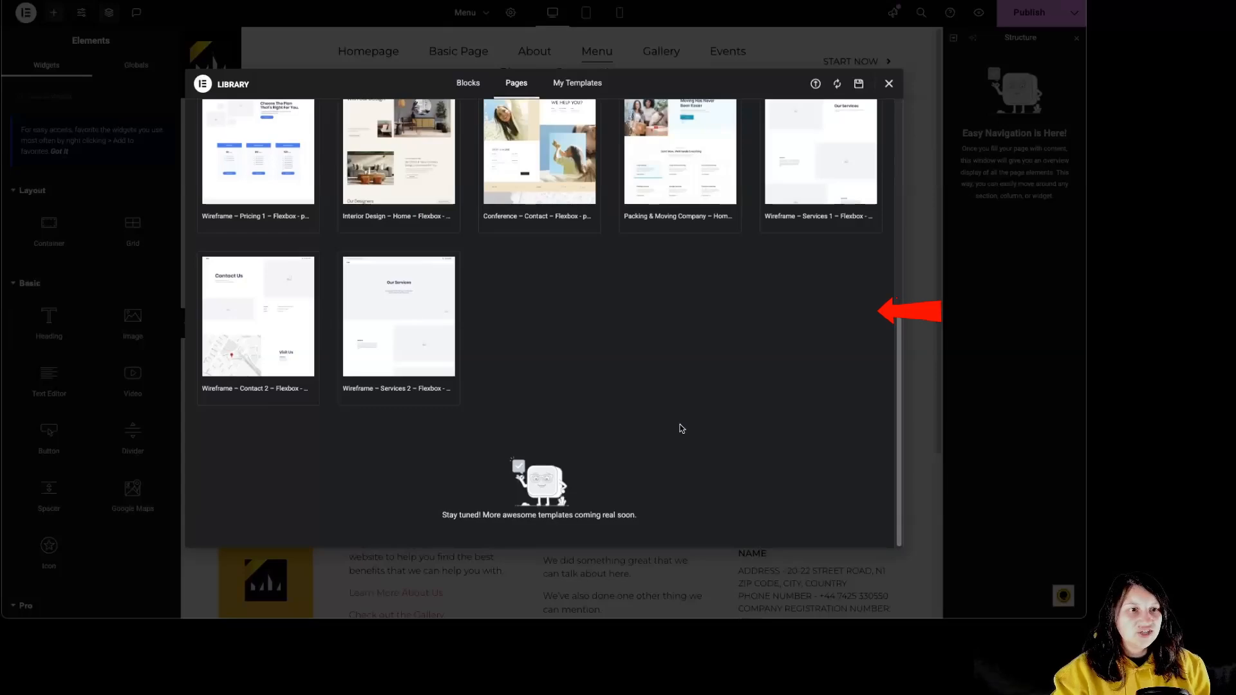
pyautogui.scroll(8, 615, 423)
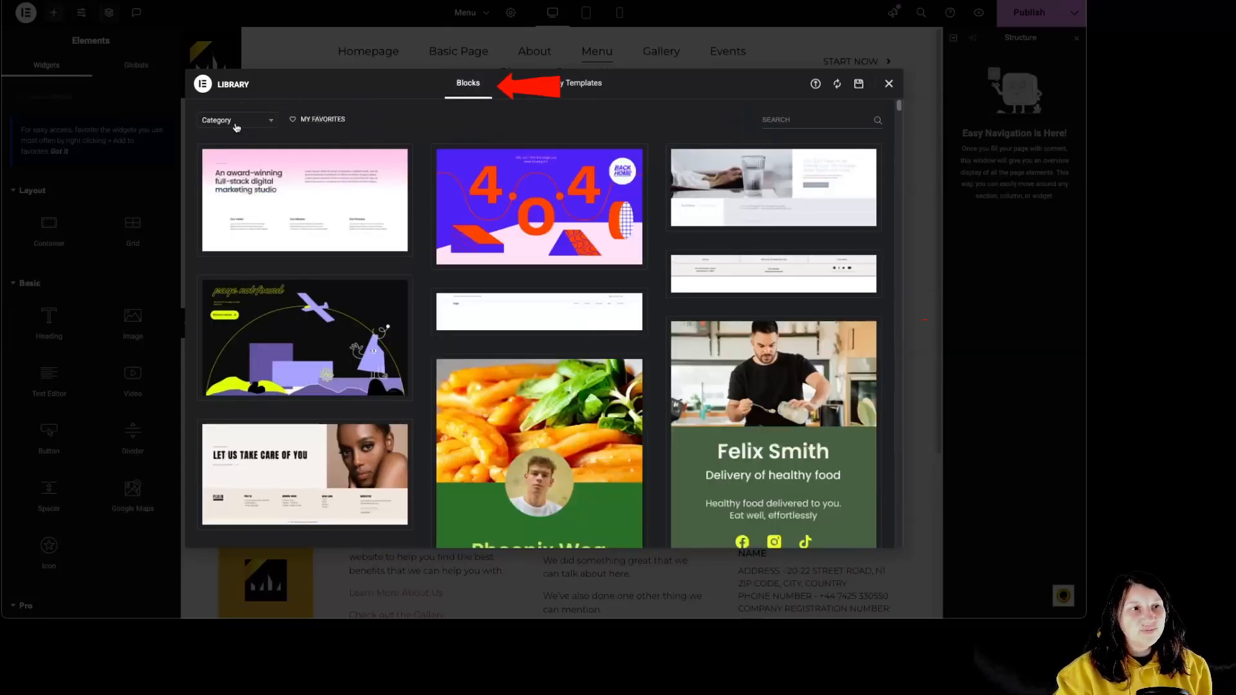
pyautogui.click(235, 123)
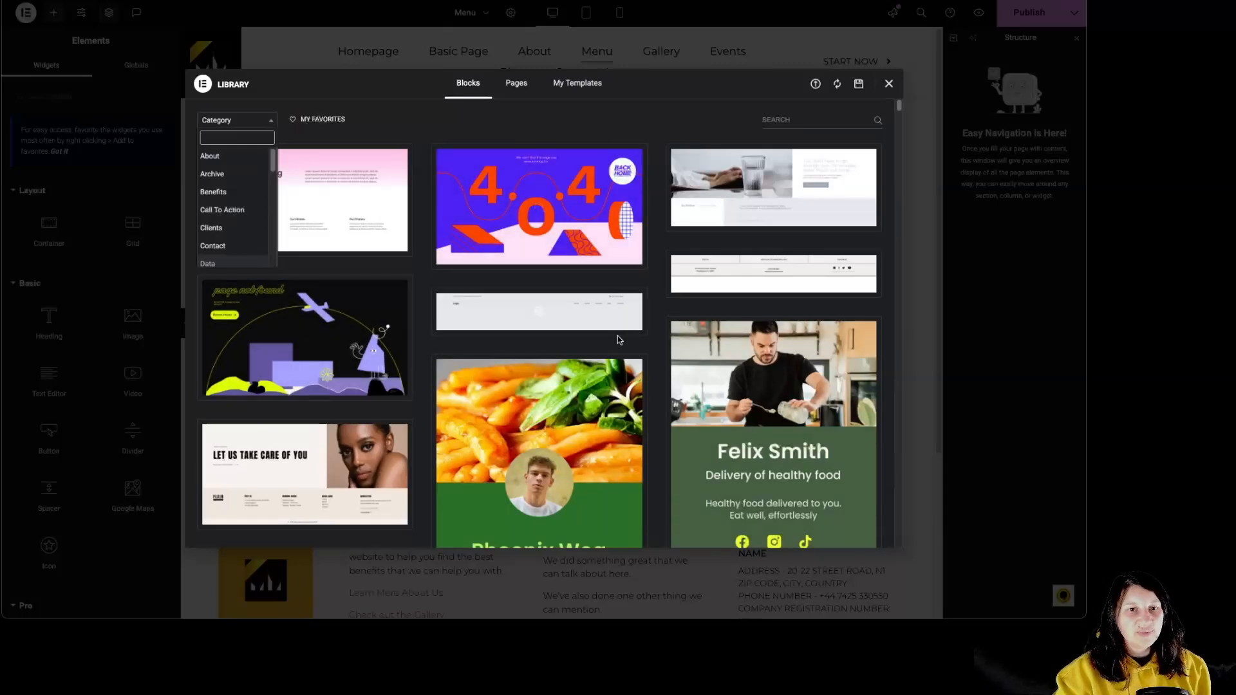
pyautogui.click(516, 83)
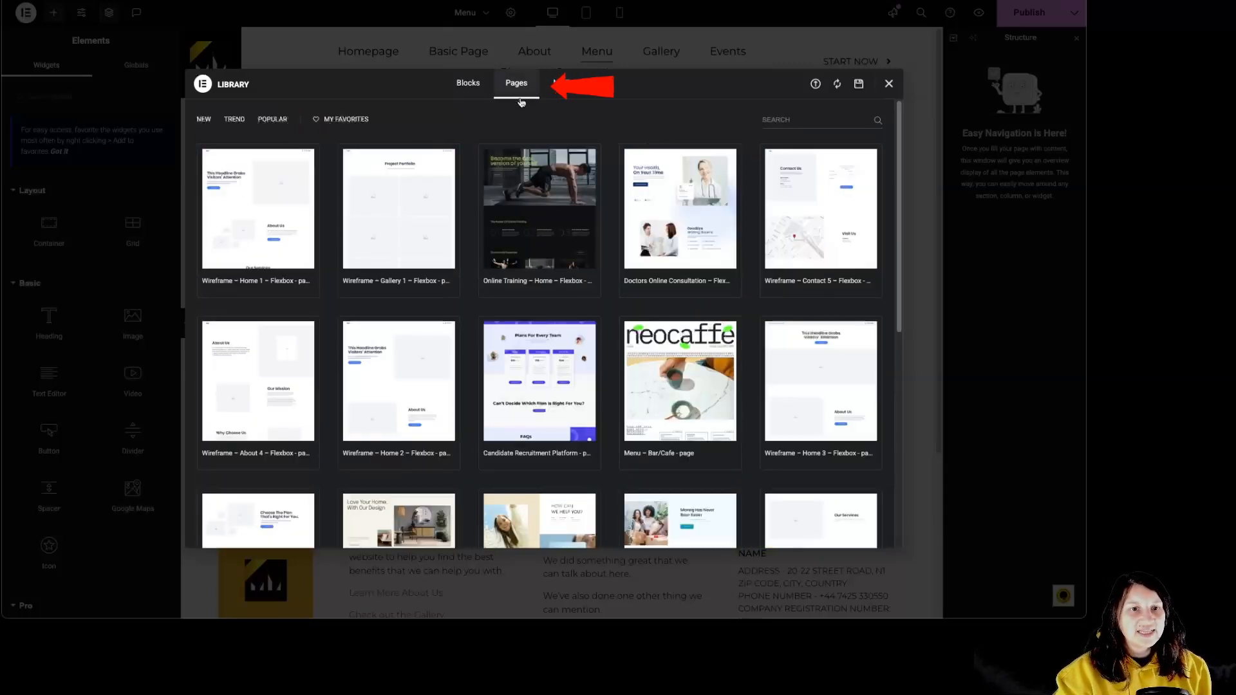
# Search the page templates for "menu" and insert the Menu – Bar/Cafe (neocaffe) template into the page.
pyautogui.click(812, 125)
pyautogui.write('menu')
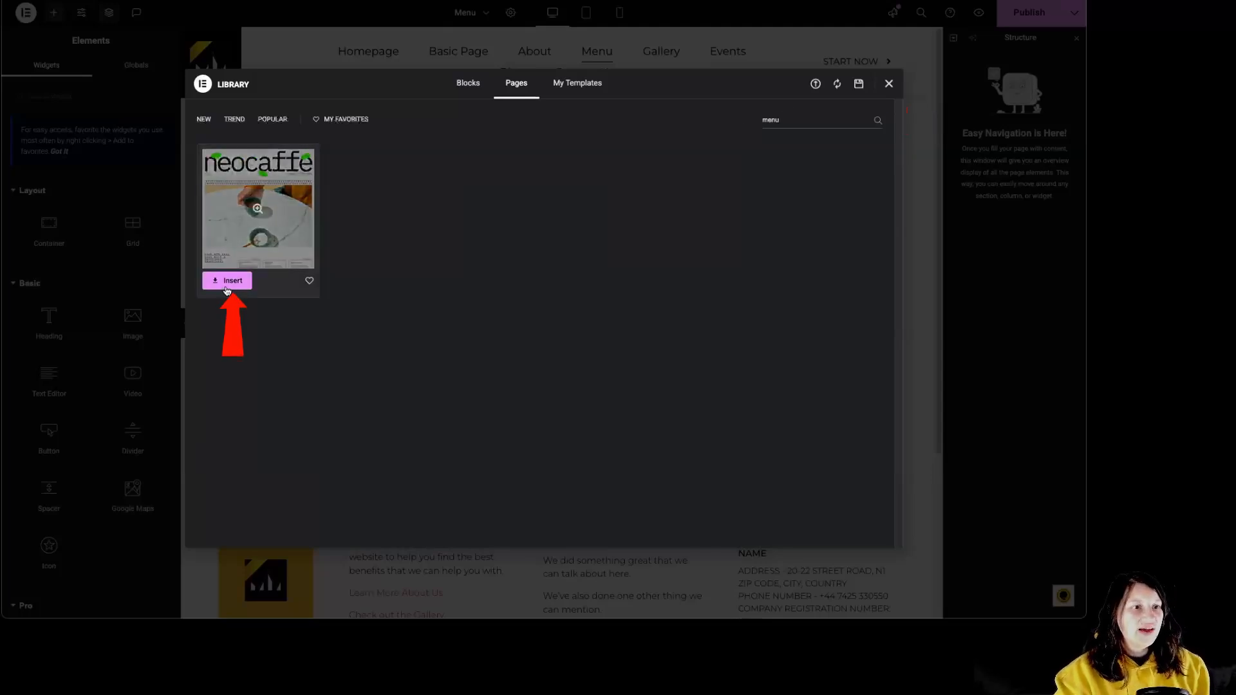
pyautogui.click(228, 283)
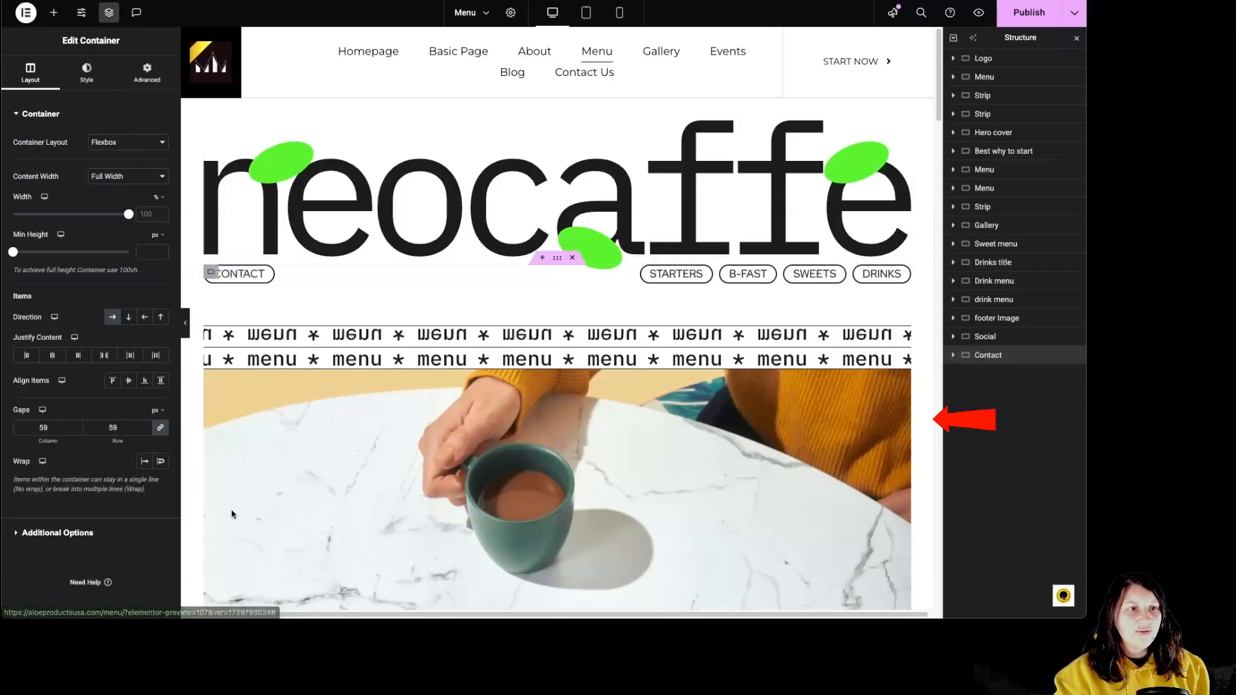
# Review the inserted page, then delete its Logo container and the Menu container with the Contact, Starters, B-Fast, Sweets and Drinks links.
pyautogui.scroll(-1, 798, 450)
pyautogui.scroll(-15, 797, 447)
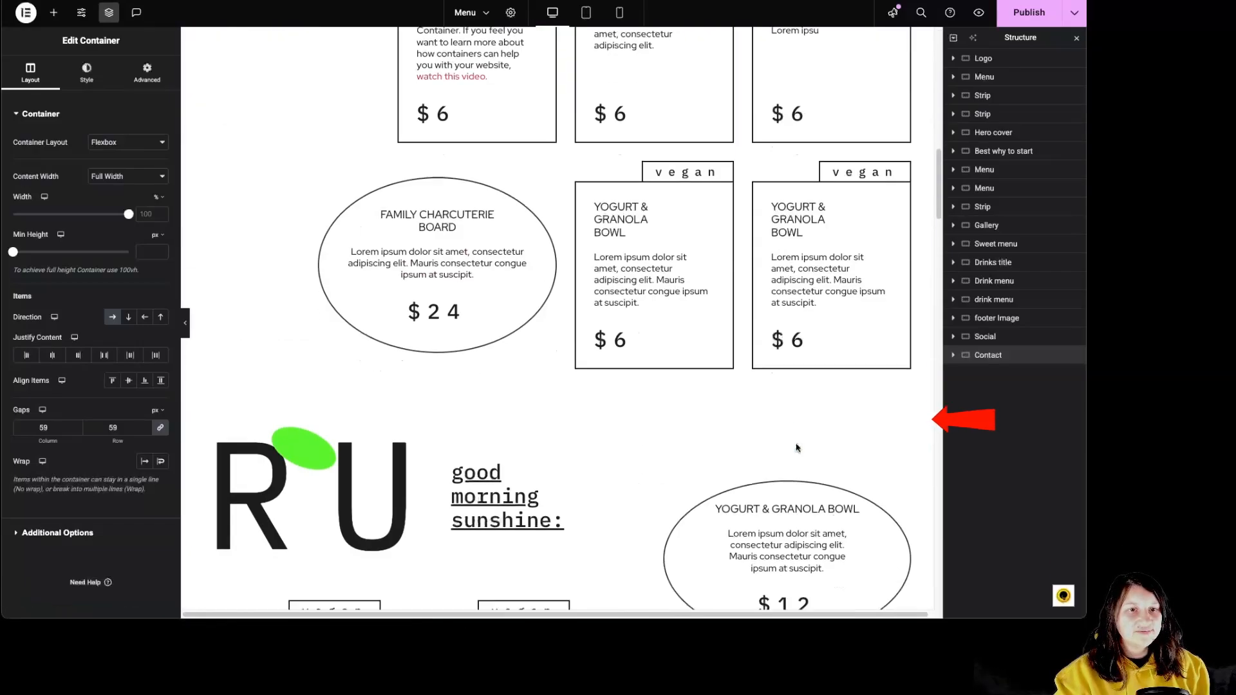
pyautogui.scroll(-10, 798, 442)
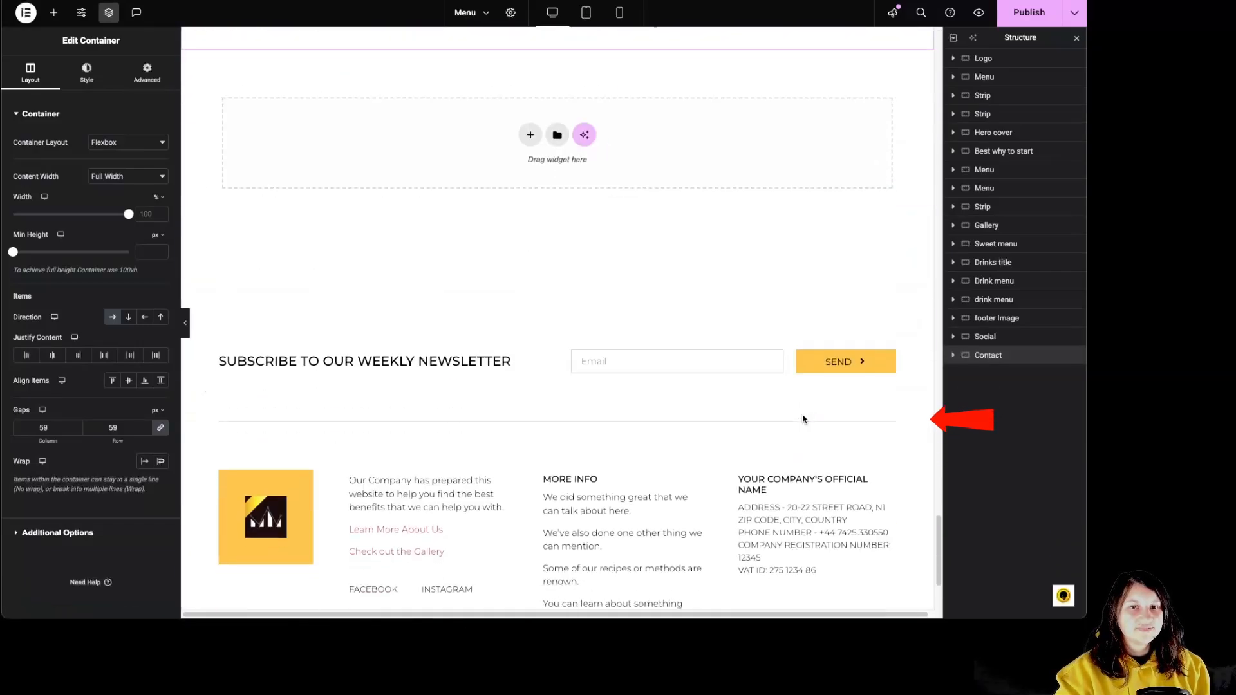
pyautogui.scroll(15, 803, 421)
pyautogui.scroll(15, 793, 428)
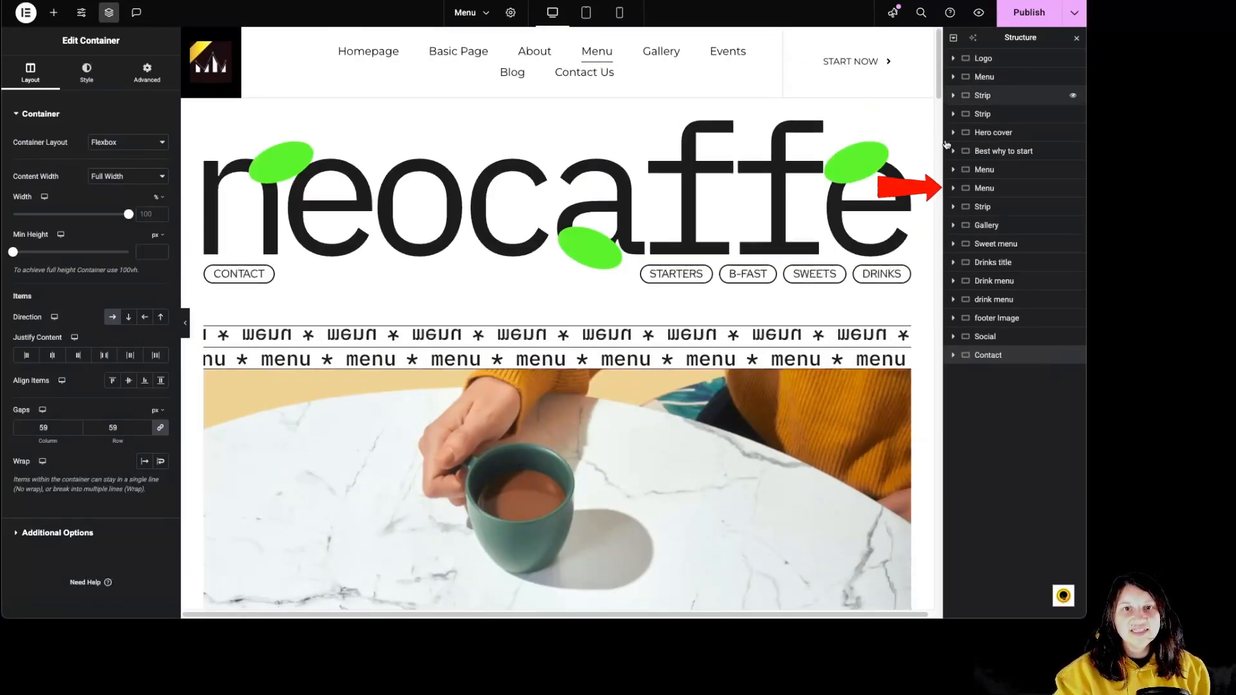
pyautogui.click(995, 58)
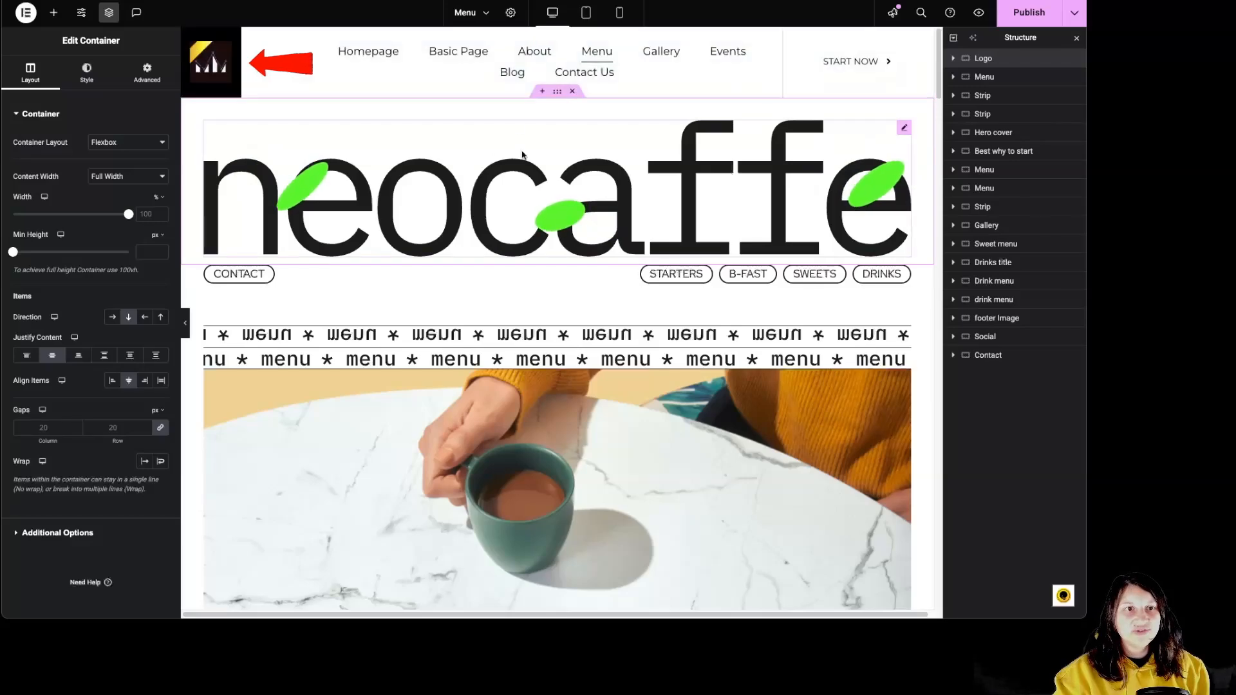
pyautogui.click(572, 91)
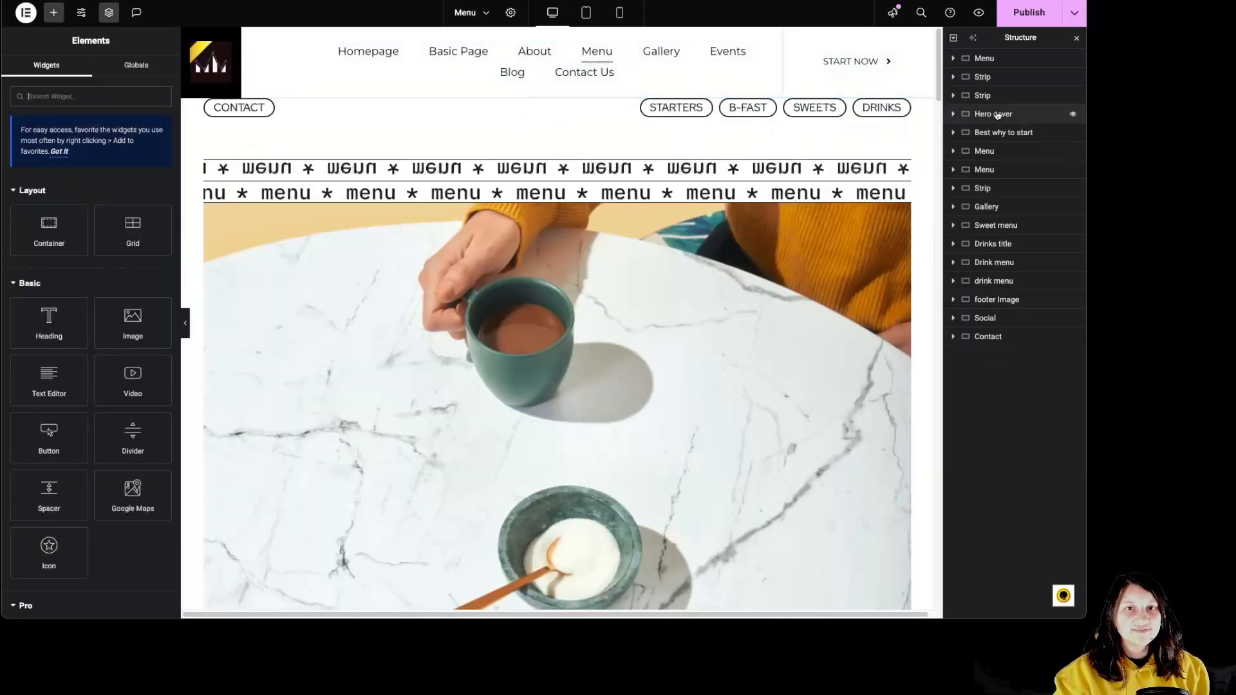
pyautogui.click(987, 58)
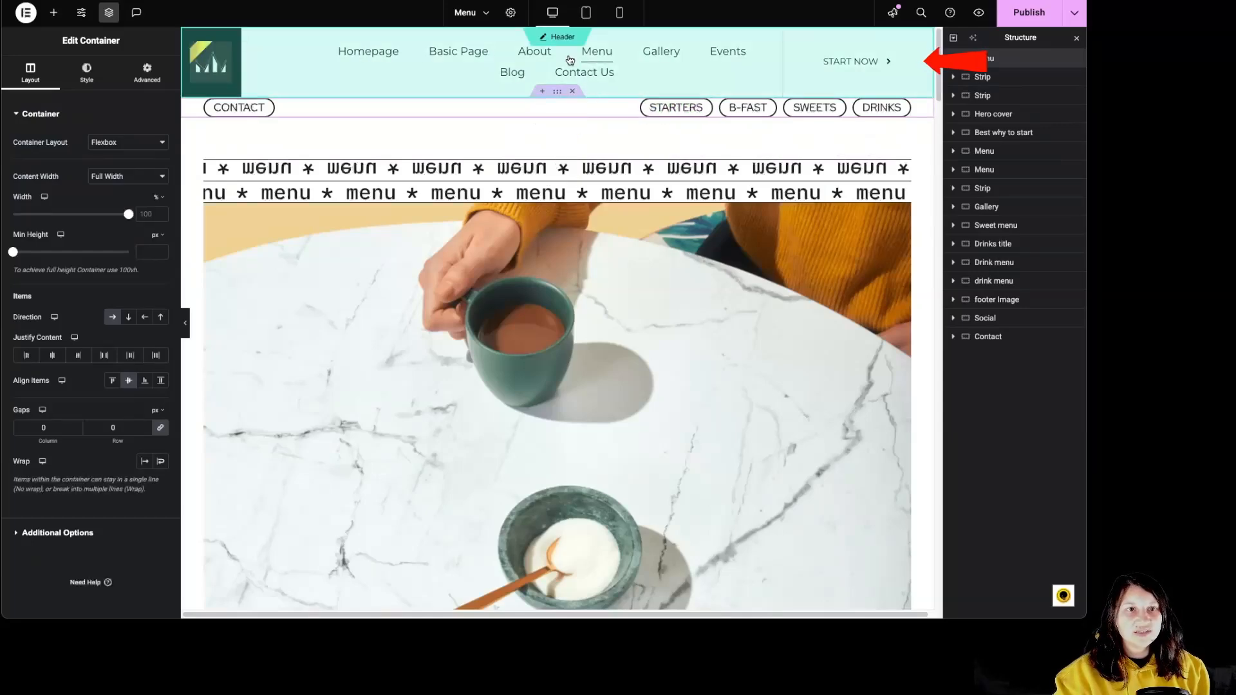
pyautogui.click(572, 90)
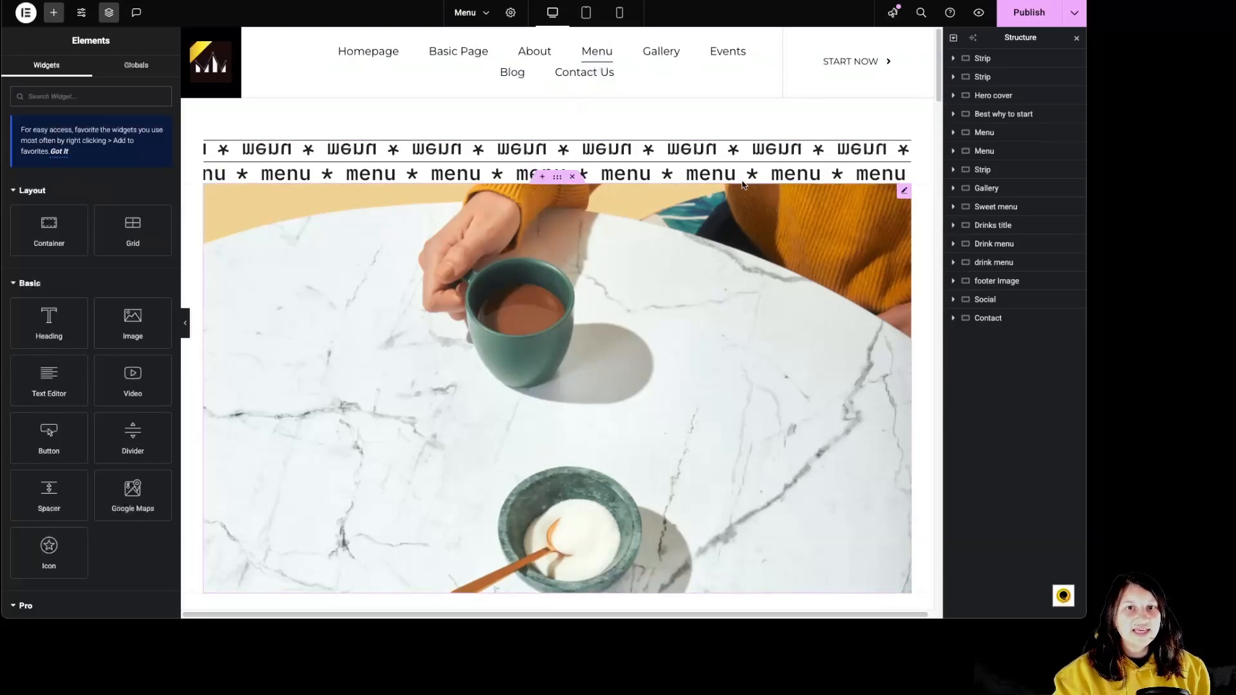
# Select the Icon List nested in the first Strip container and set Apply Link On to Full Width.
pyautogui.click(974, 59)
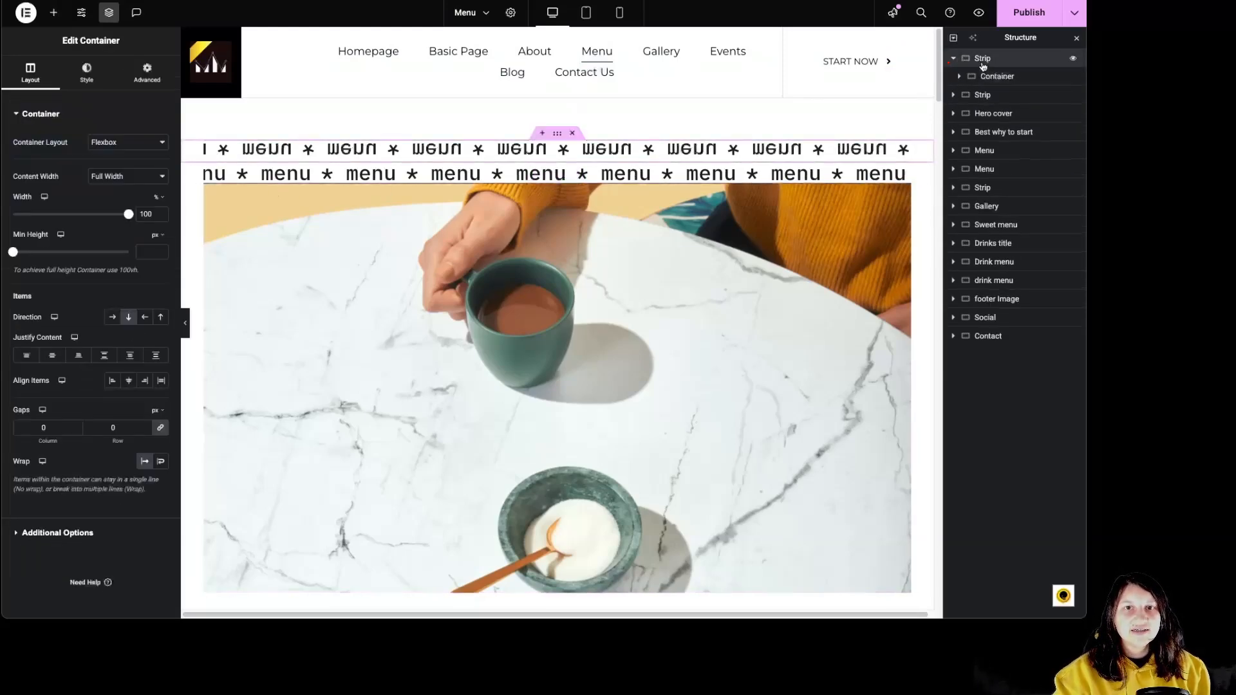
pyautogui.click(960, 77)
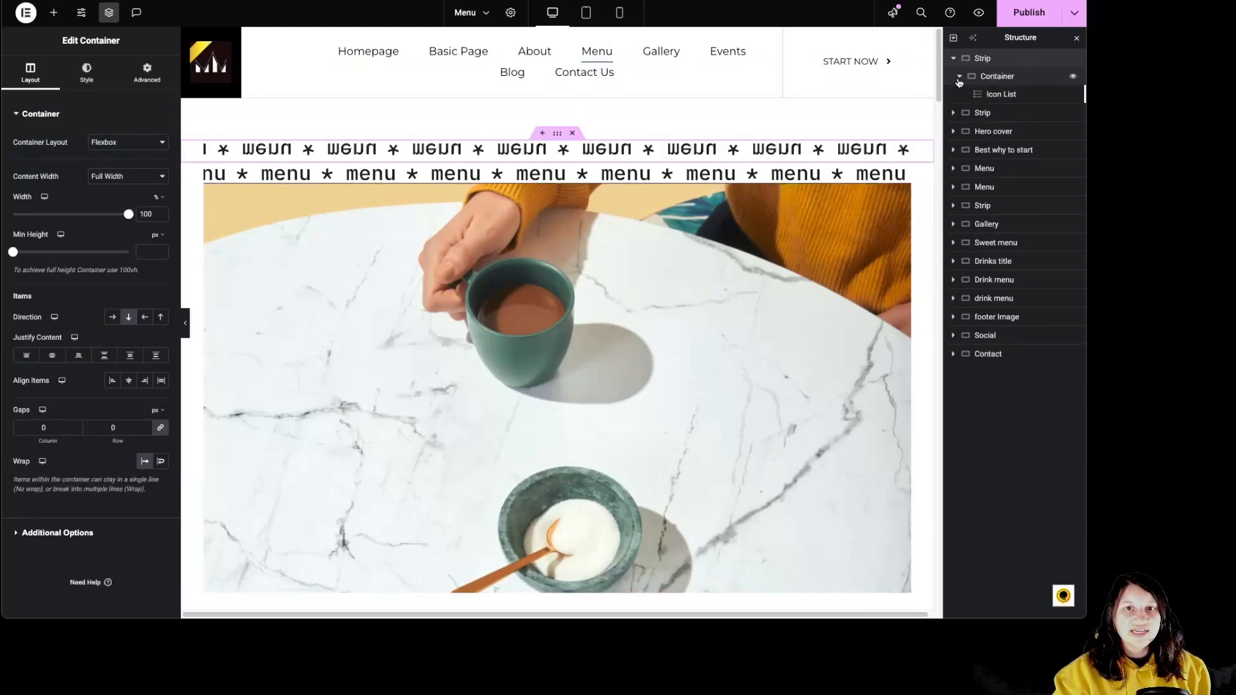
pyautogui.click(1002, 94)
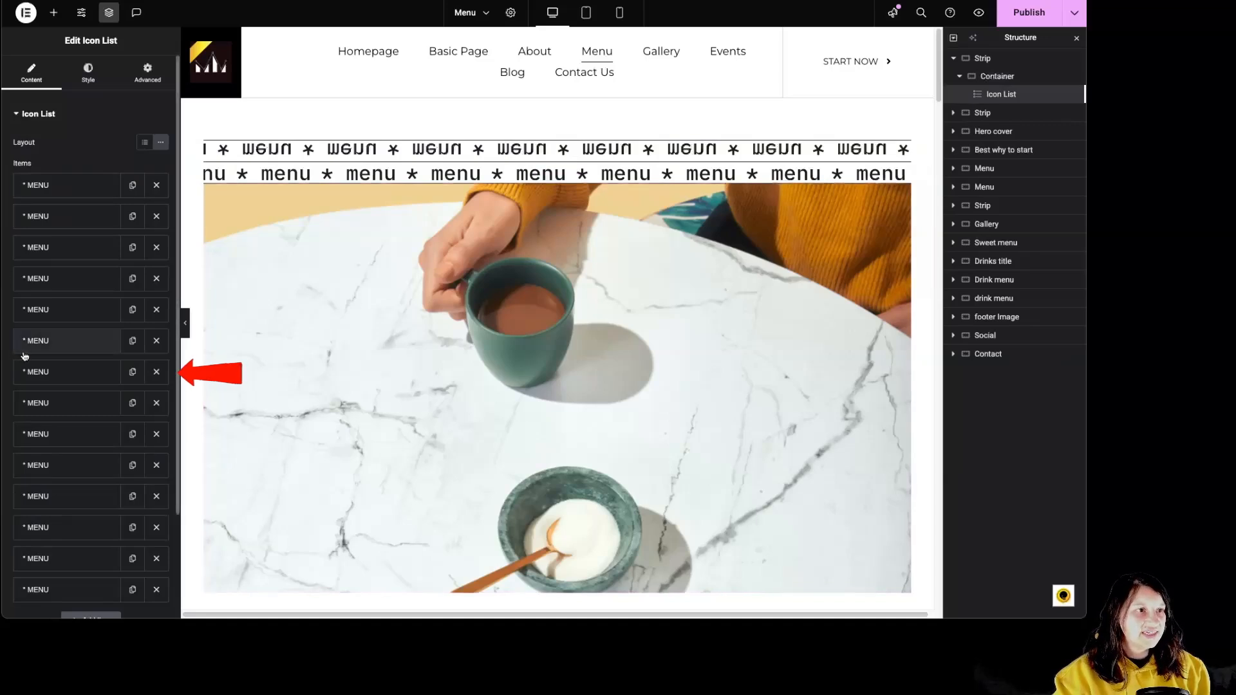
pyautogui.scroll(-2, 55, 435)
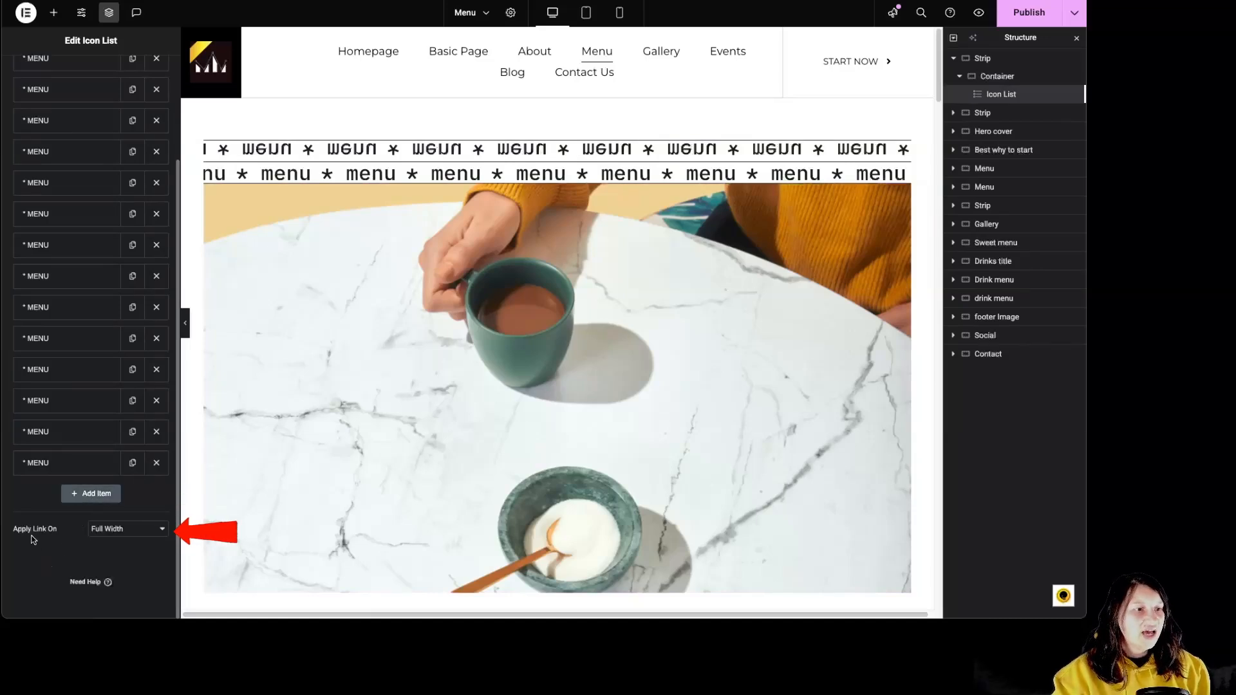
pyautogui.click(122, 537)
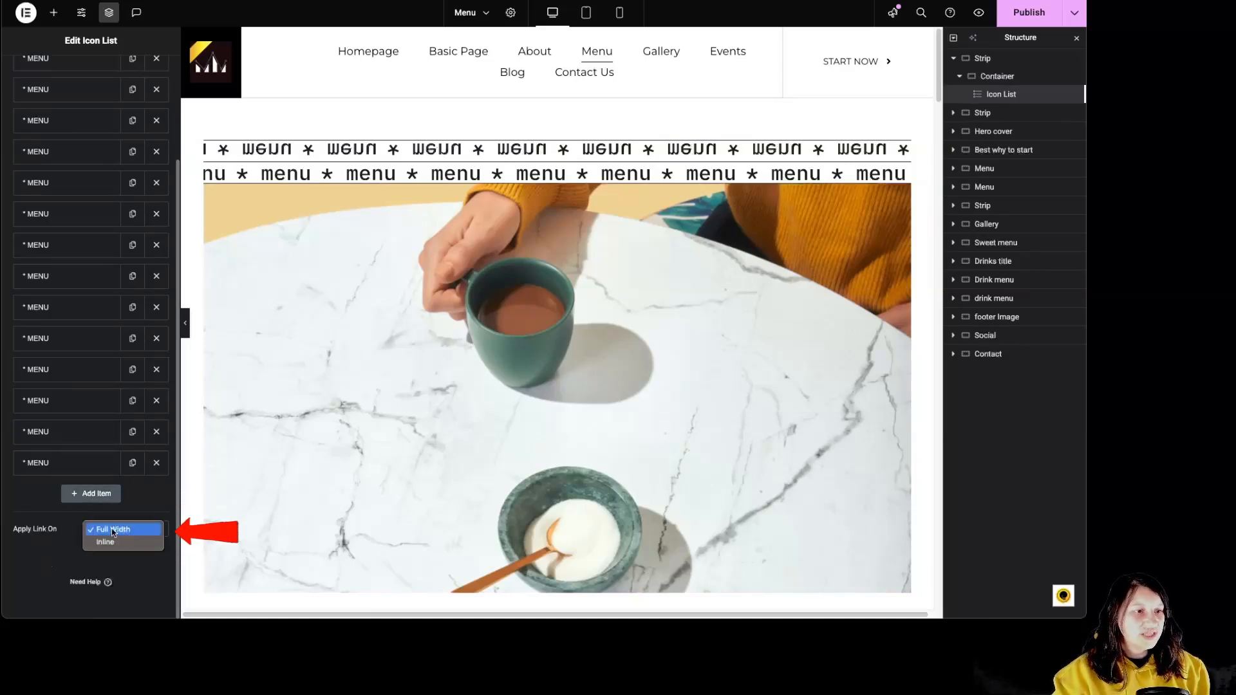
pyautogui.click(120, 530)
# Try the Clipboard icon from the icon library on the last MENU item, and remove the icon again.
pyautogui.click(40, 463)
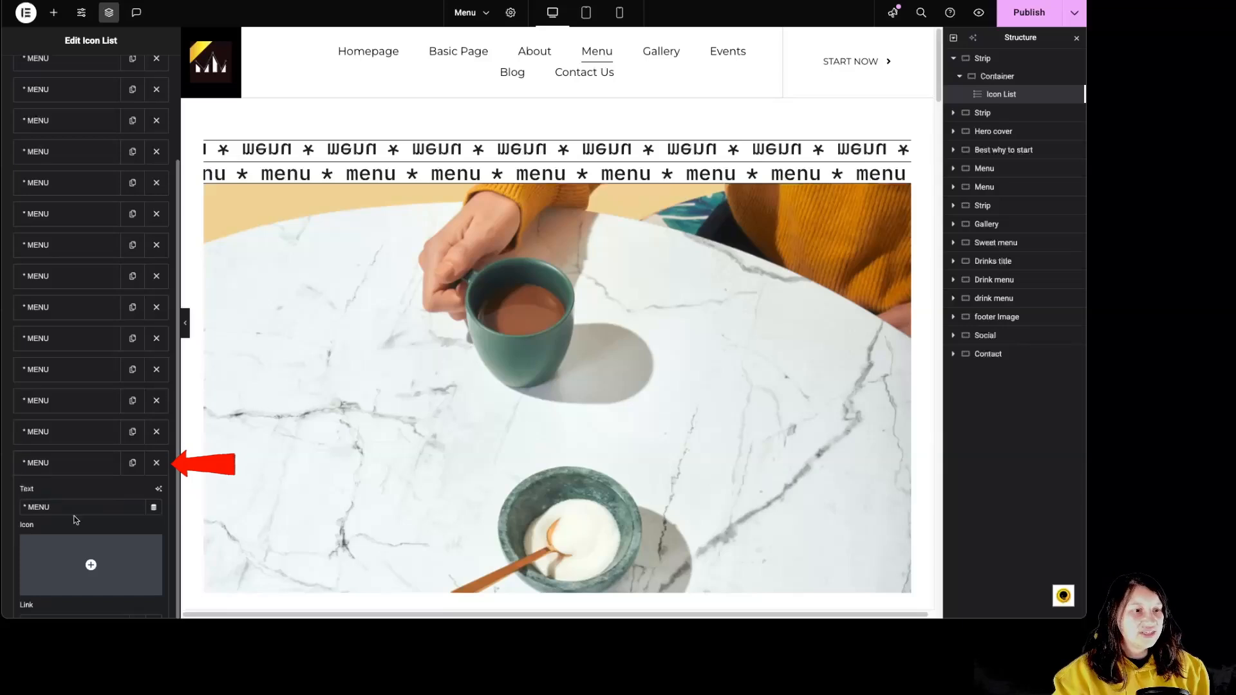
pyautogui.scroll(-3, 65, 499)
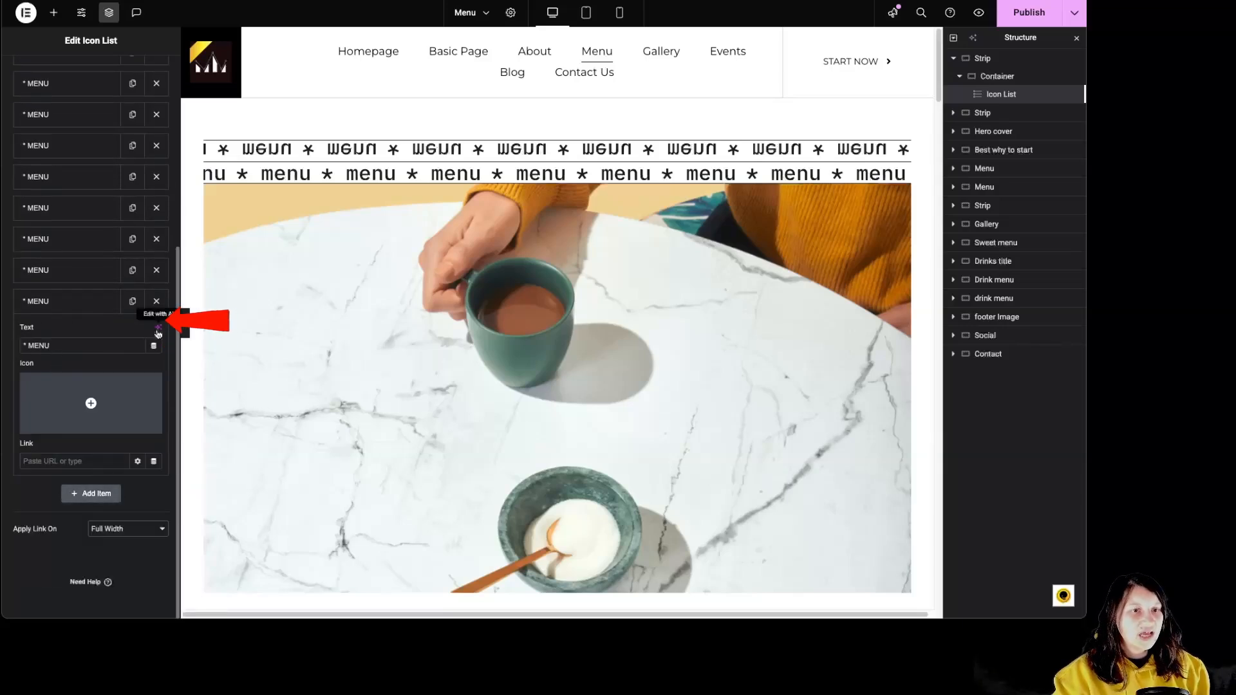
pyautogui.moveTo(63, 412)
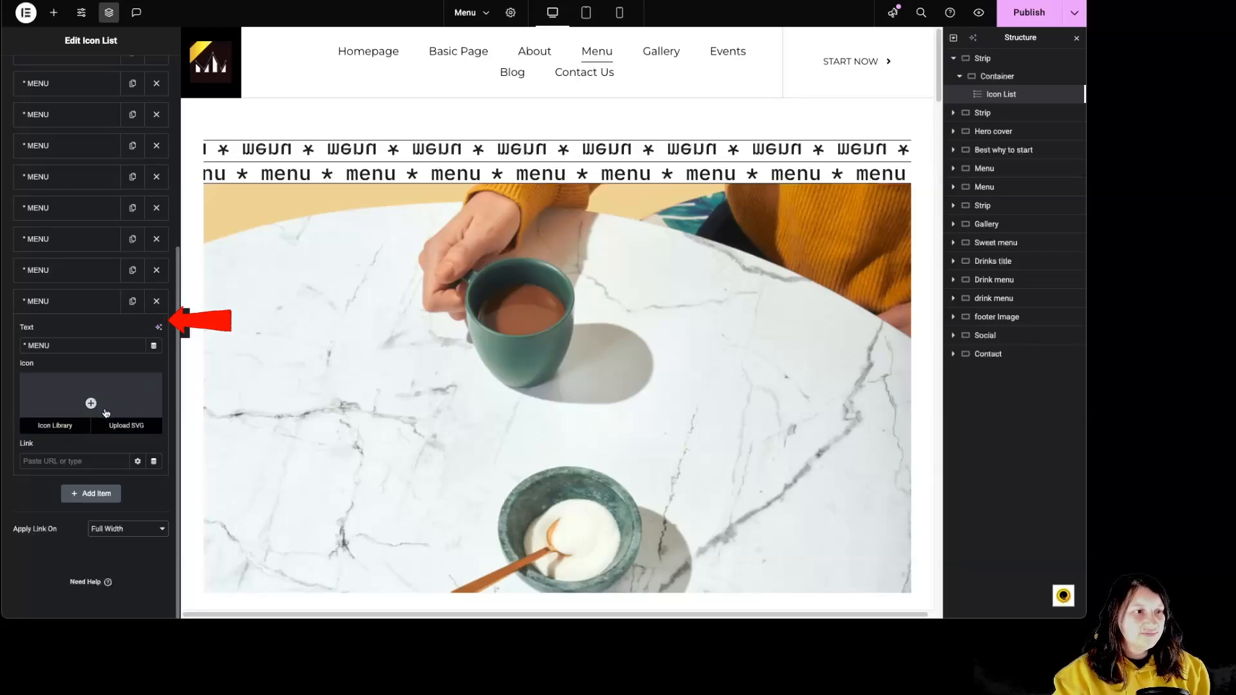
pyautogui.click(91, 404)
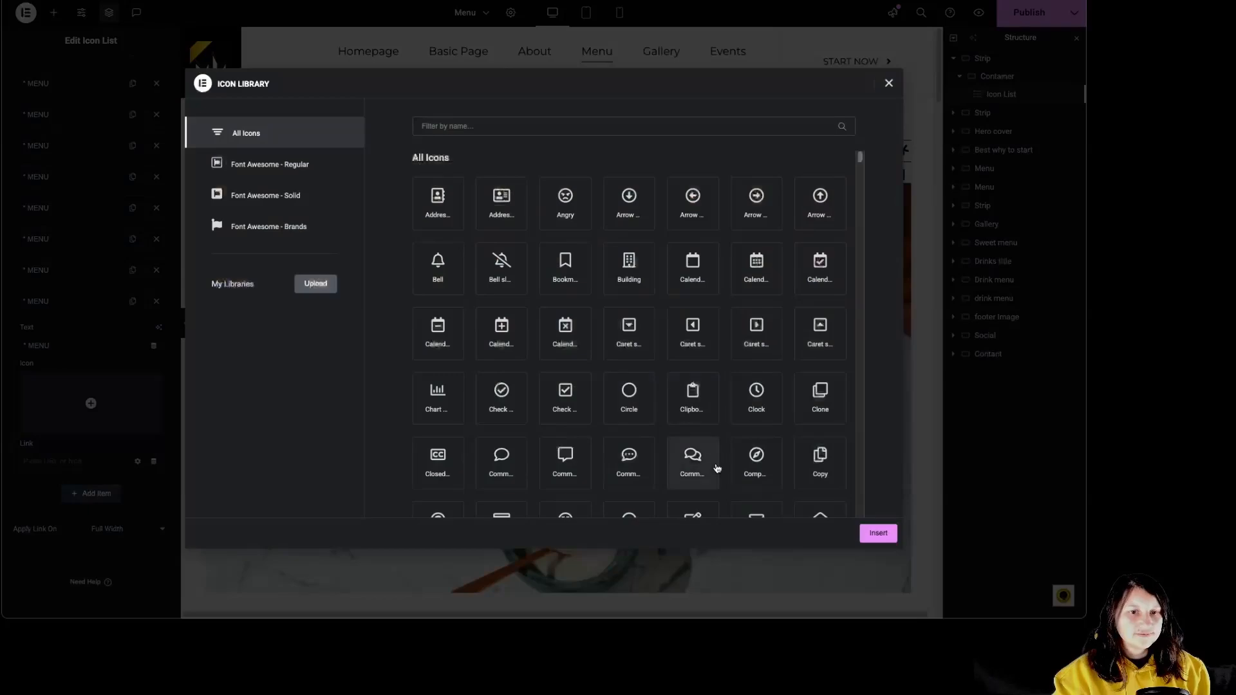
pyautogui.doubleClick(698, 419)
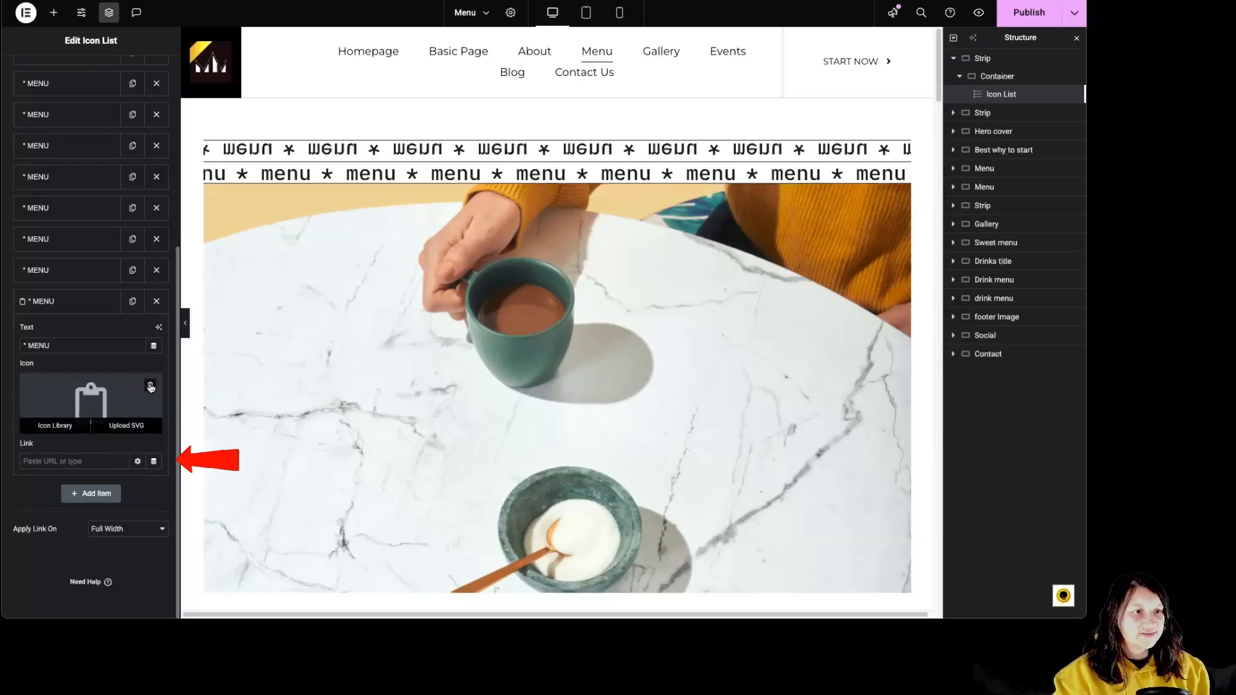
pyautogui.click(84, 304)
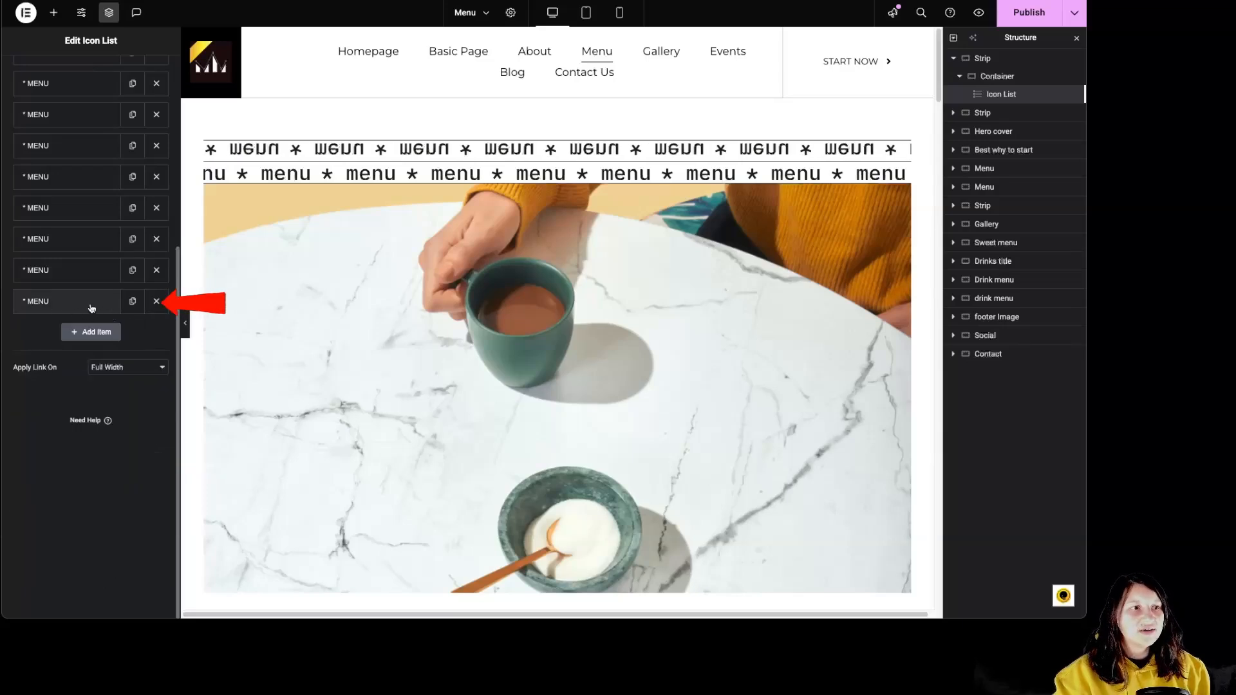
# Delete the last MENU item from the icon list and duplicate the preceding item to replace it.
pyautogui.click(155, 302)
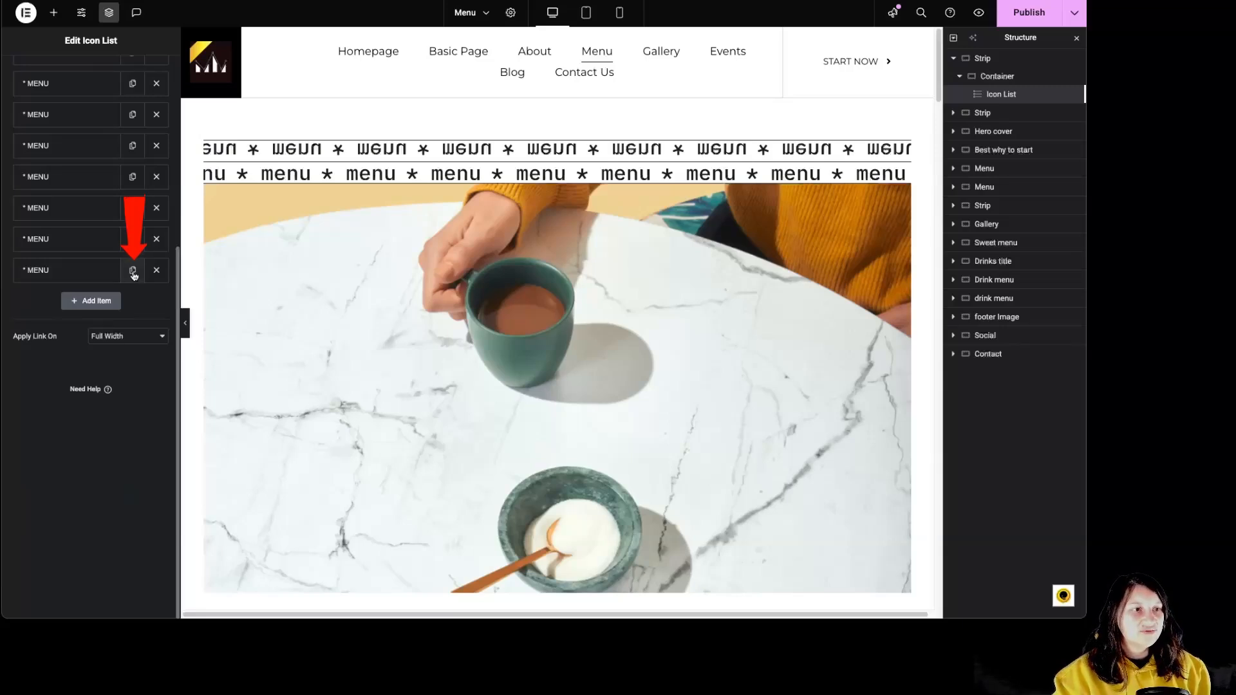
pyautogui.scroll(4, 134, 275)
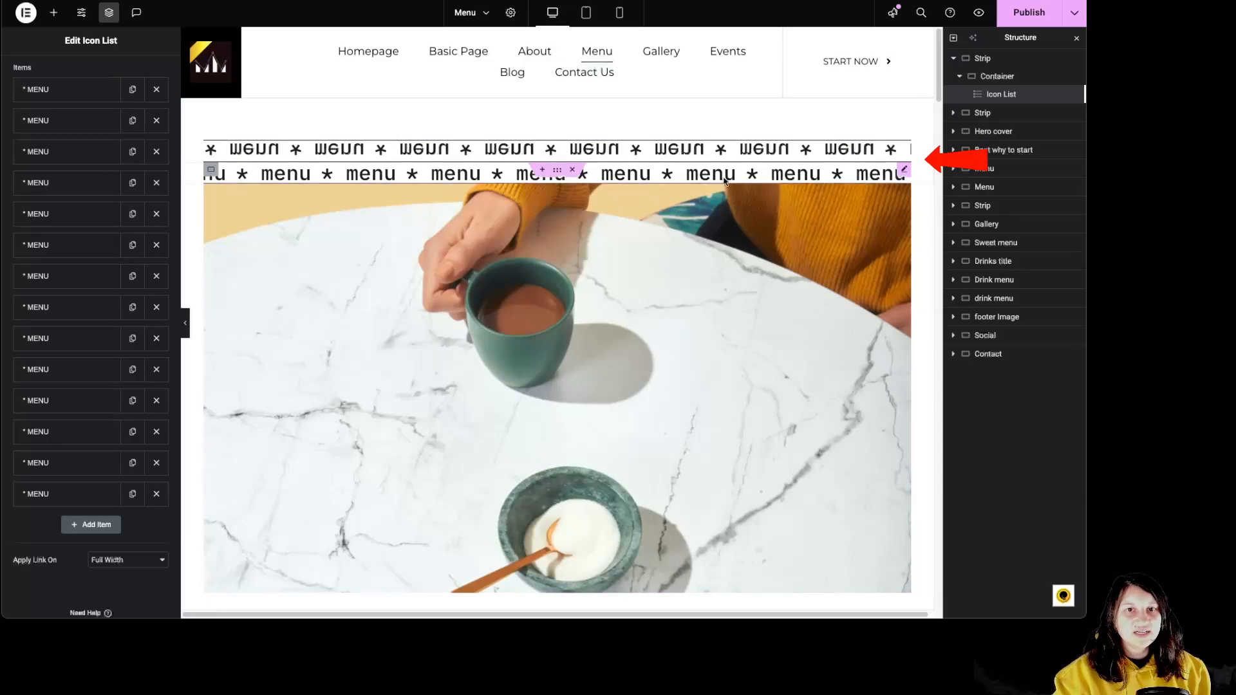
pyautogui.scroll(1, 56, 264)
pyautogui.scroll(2, 57, 264)
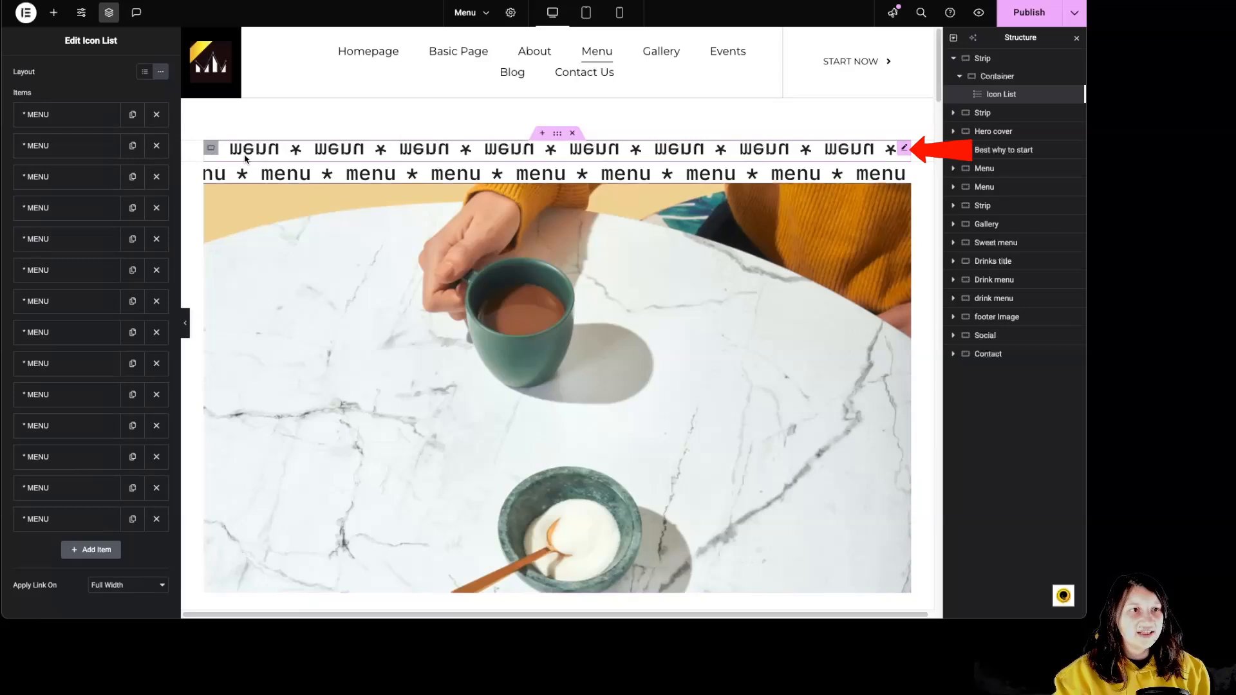
# Try the stacked default layout on the icon list and switch it back to Inline.
pyautogui.scroll(-1, 148, 116)
pyautogui.scroll(2, 134, 178)
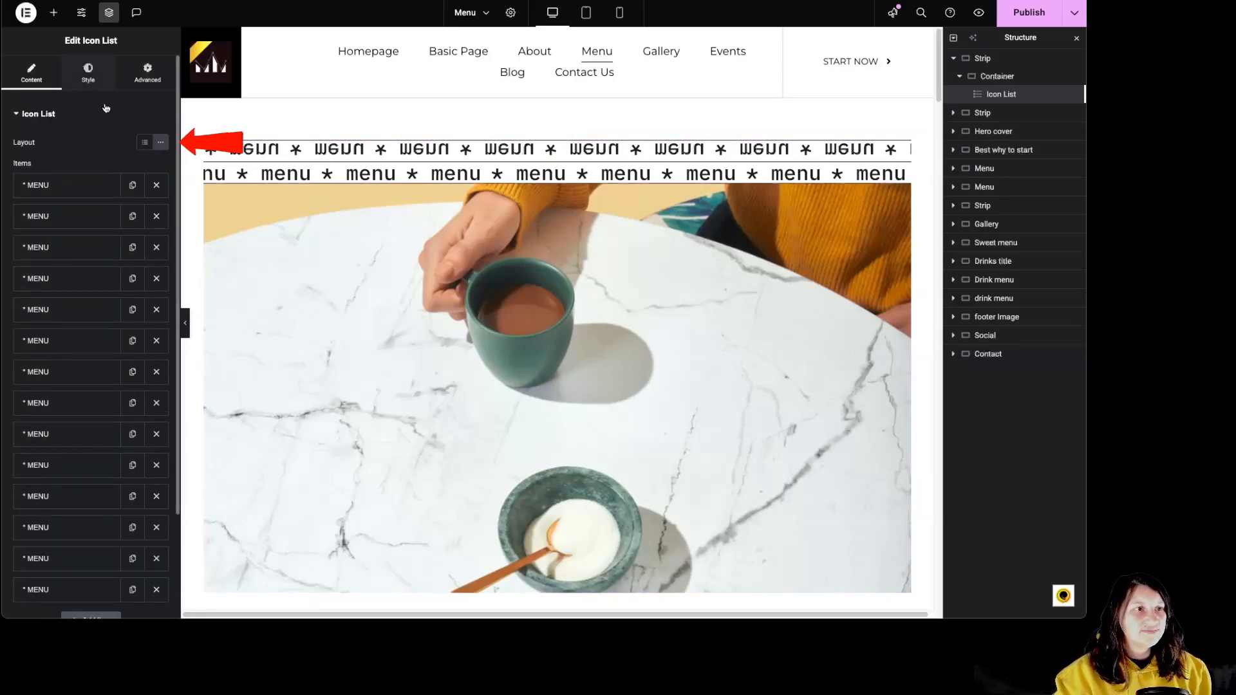
pyautogui.click(142, 143)
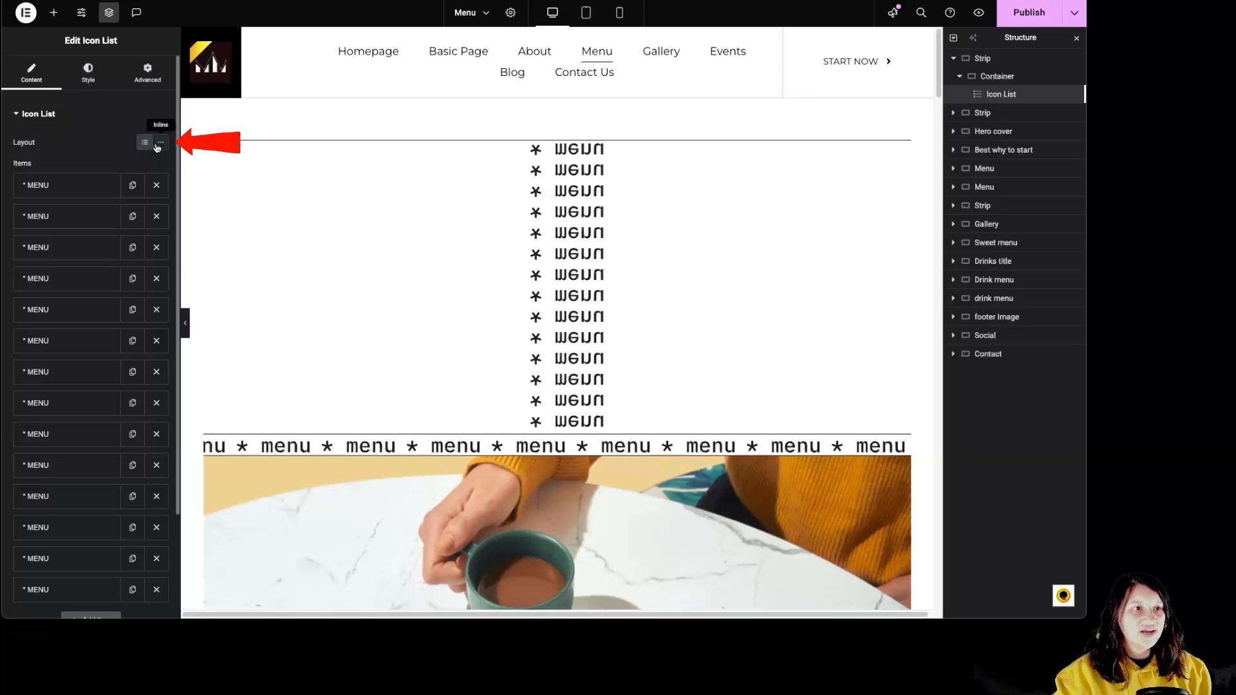
pyautogui.click(161, 143)
# Set the space between the icon list items to 12 px and align the list to the center.
pyautogui.click(88, 72)
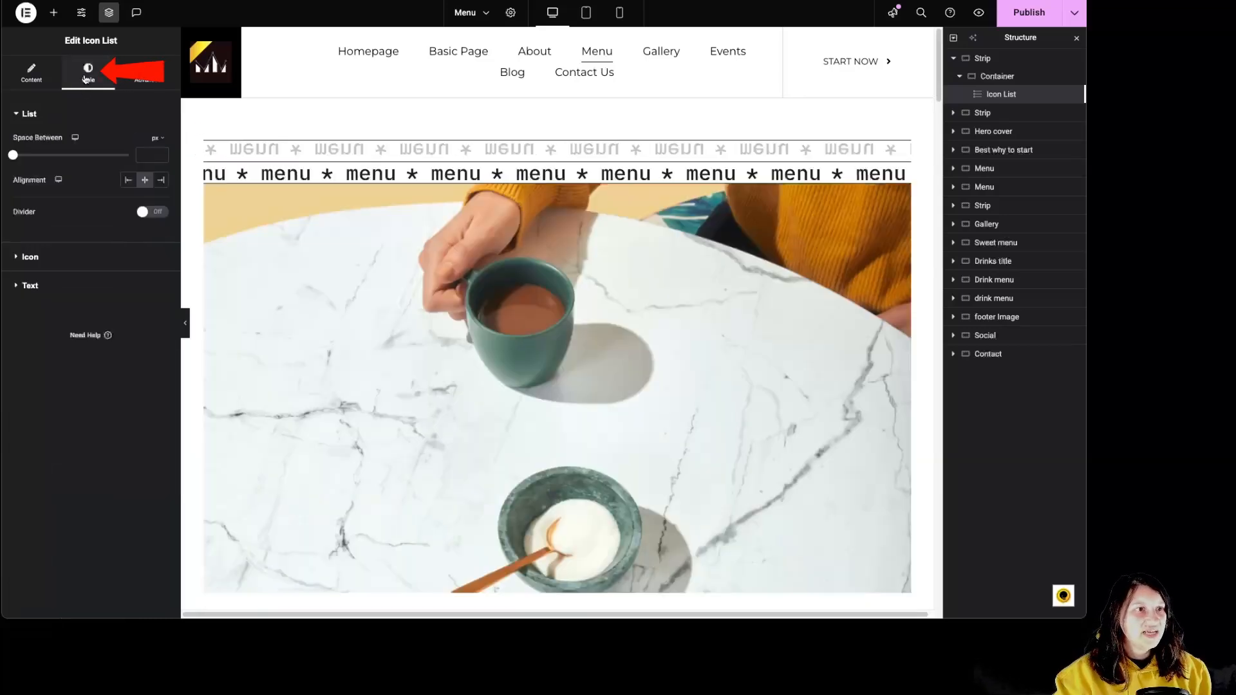
pyautogui.moveTo(13, 155); pyautogui.dragTo(42, 156)
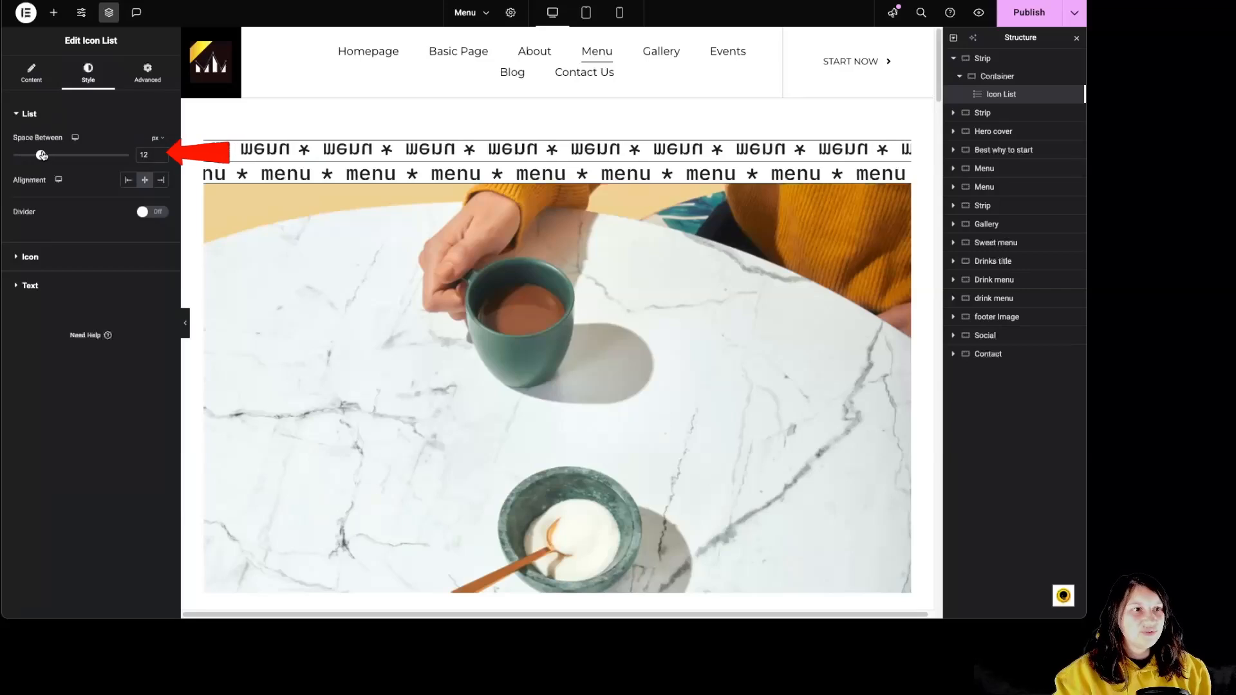
pyautogui.click(145, 180)
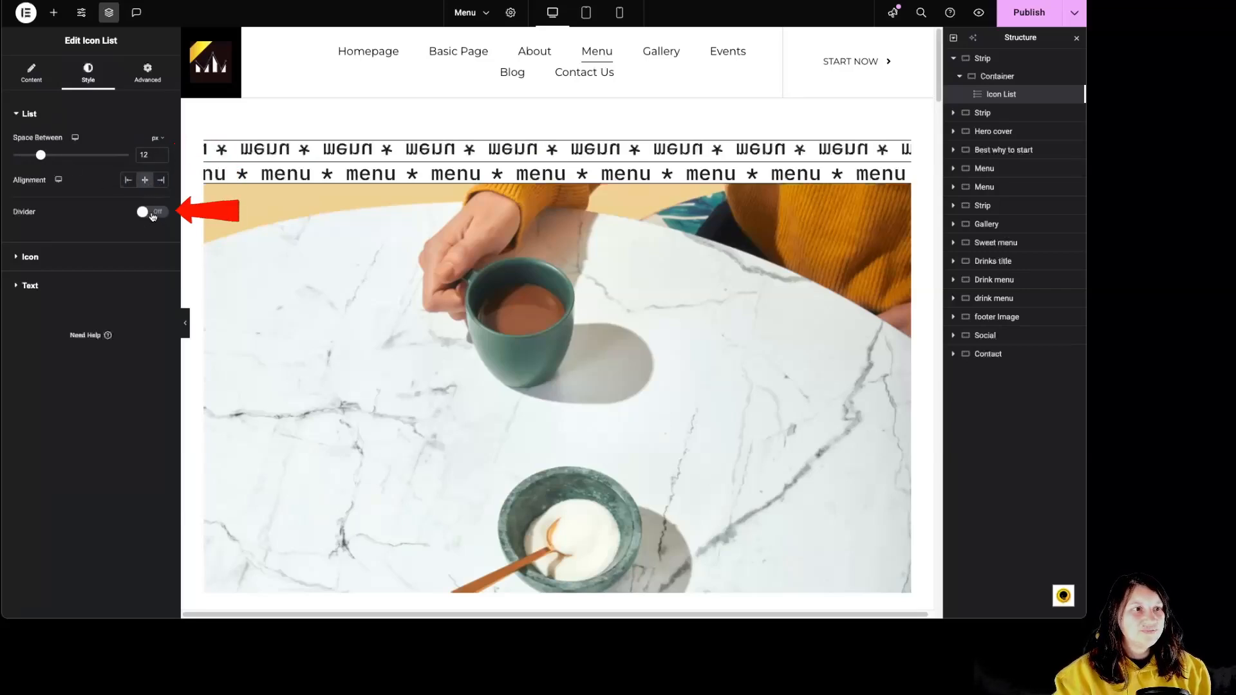
# Turn on the icon list's divider with a weight of 5 px and a height of 12%.
pyautogui.click(154, 213)
pyautogui.moveTo(13, 273); pyautogui.dragTo(27, 312)
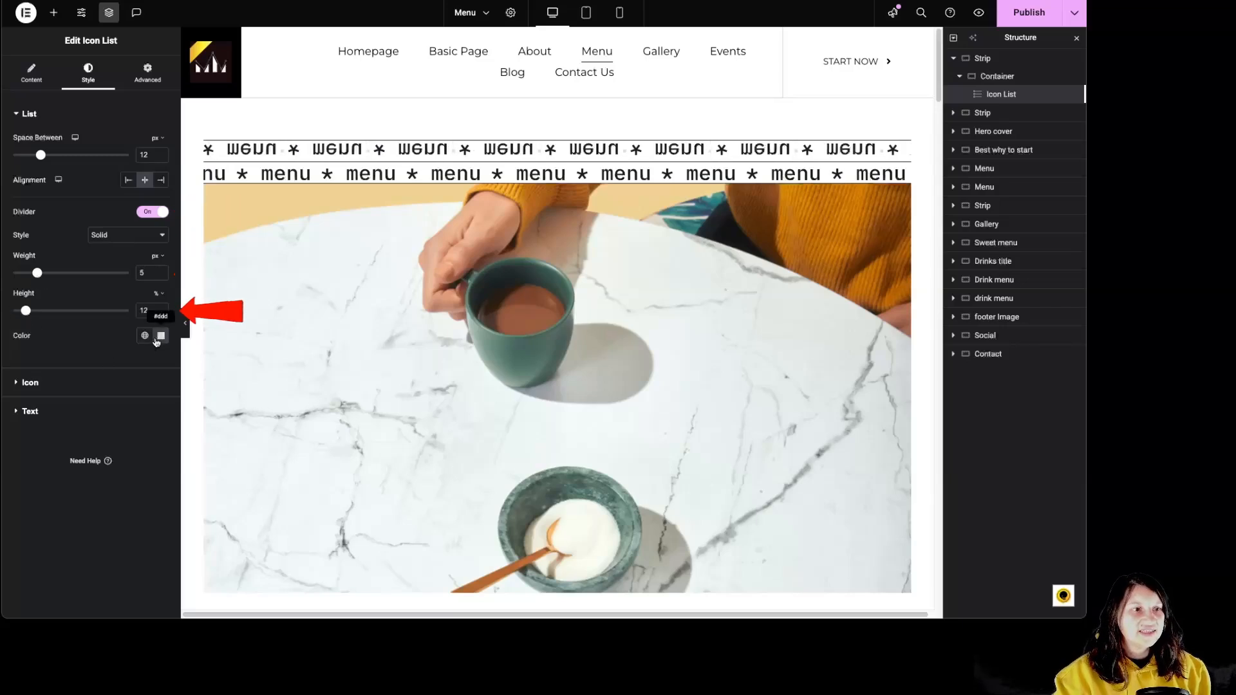
# Review the divider's line style options and turn the icon list's divider off.
pyautogui.click(135, 237)
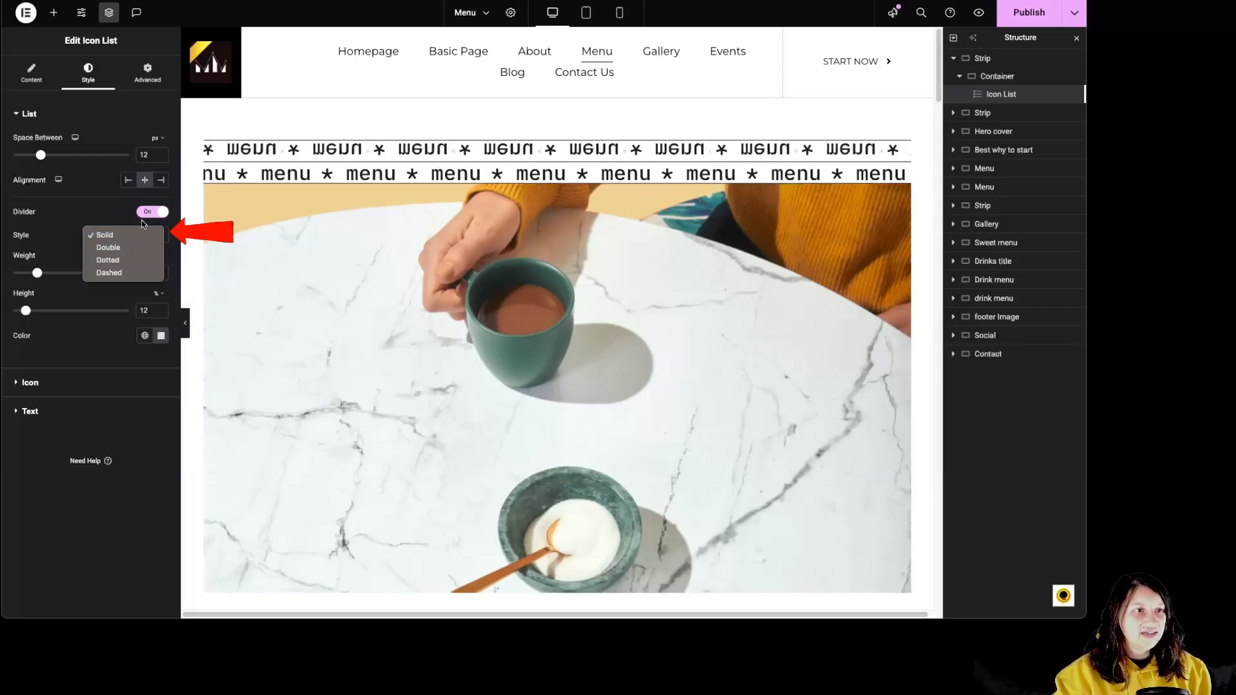
pyautogui.click(139, 226)
pyautogui.click(147, 213)
# Review the icon list's icon settings and its text typography and text shadow options.
pyautogui.click(35, 264)
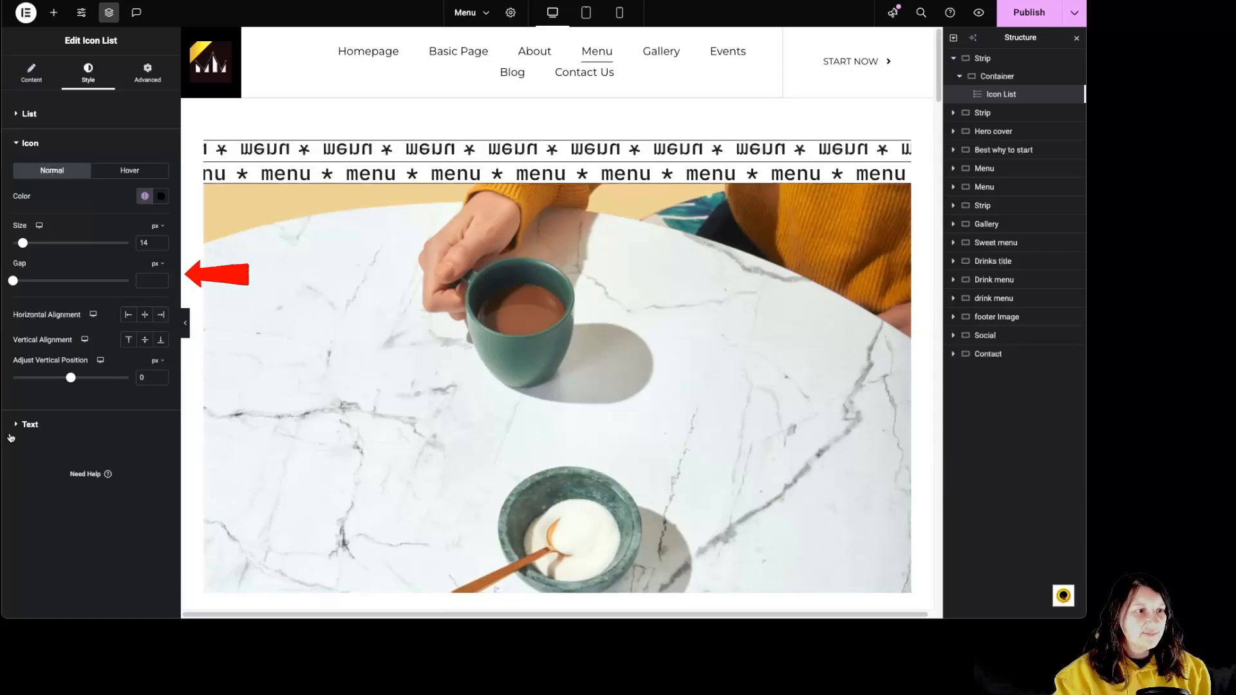
pyautogui.click(31, 425)
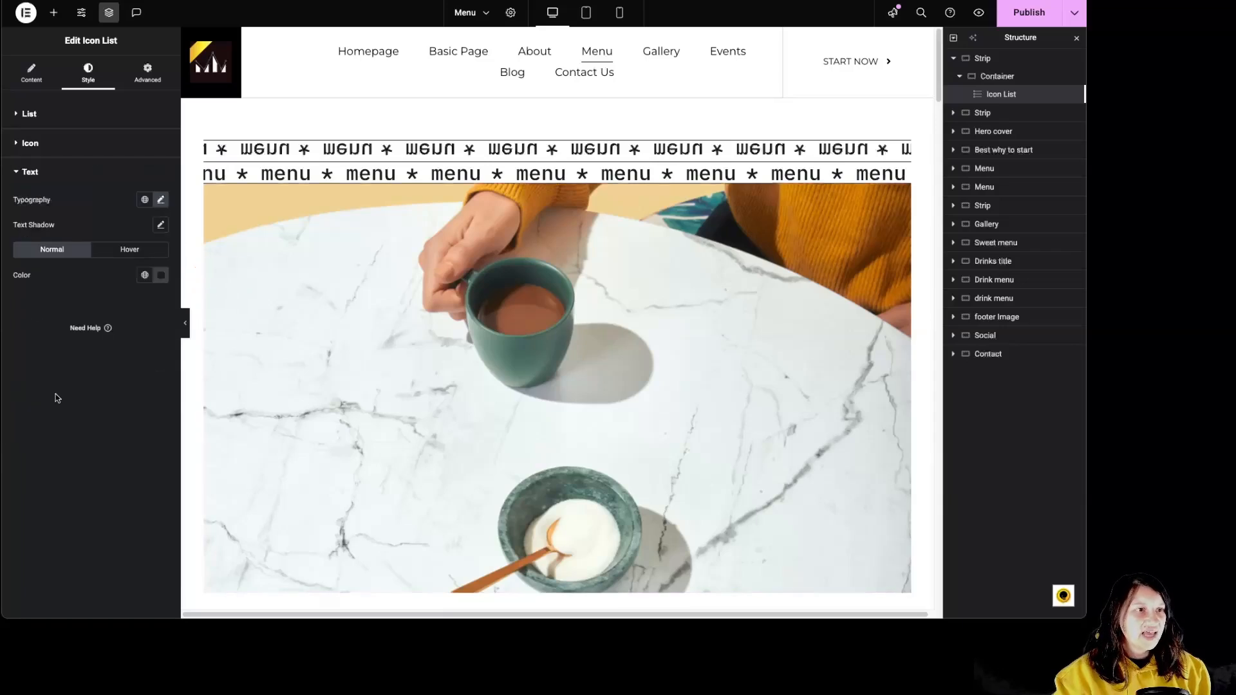
pyautogui.click(145, 200)
pyautogui.click(162, 200)
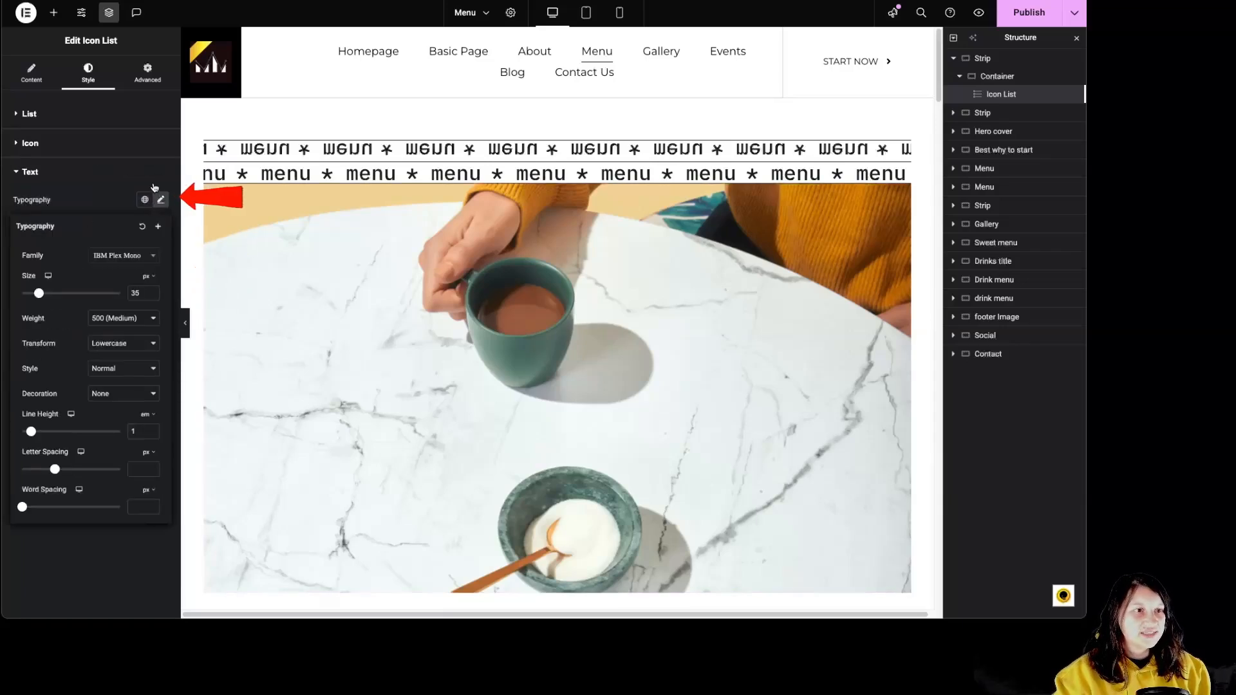
pyautogui.click(155, 187)
pyautogui.click(161, 225)
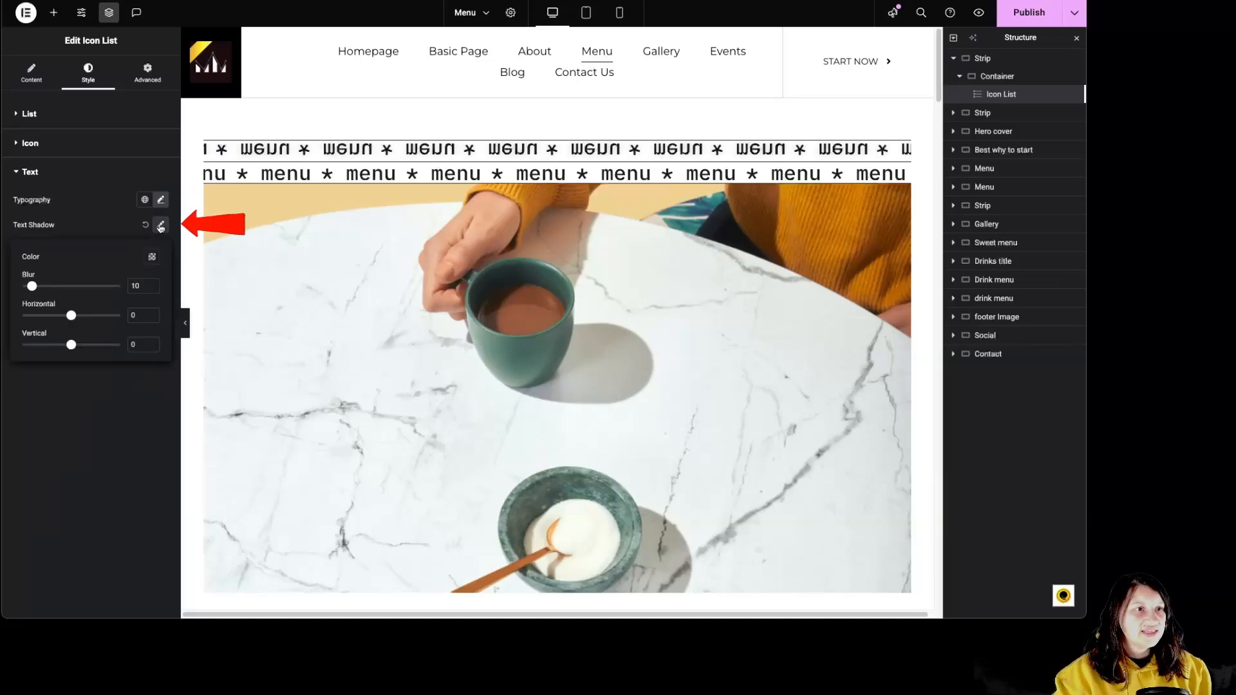
pyautogui.click(155, 229)
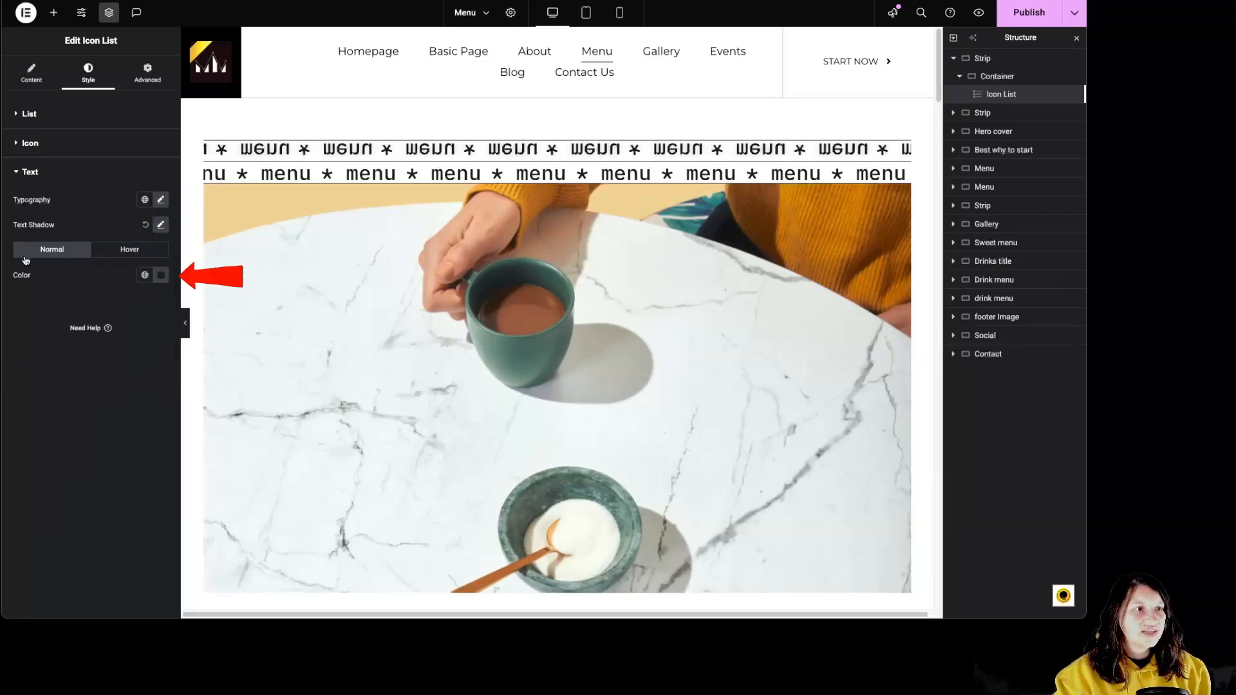
# Review the hover options of the icon list's text and icons, and the widget's advanced layout settings.
pyautogui.click(119, 252)
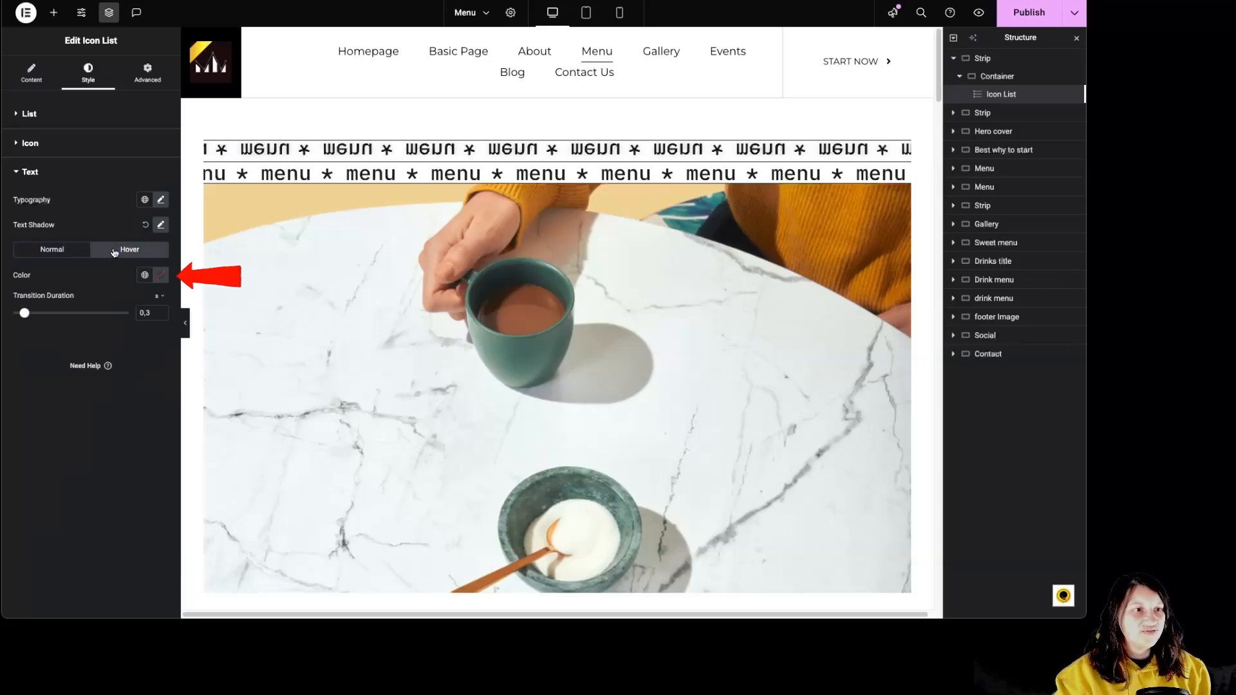
pyautogui.click(56, 146)
pyautogui.click(125, 172)
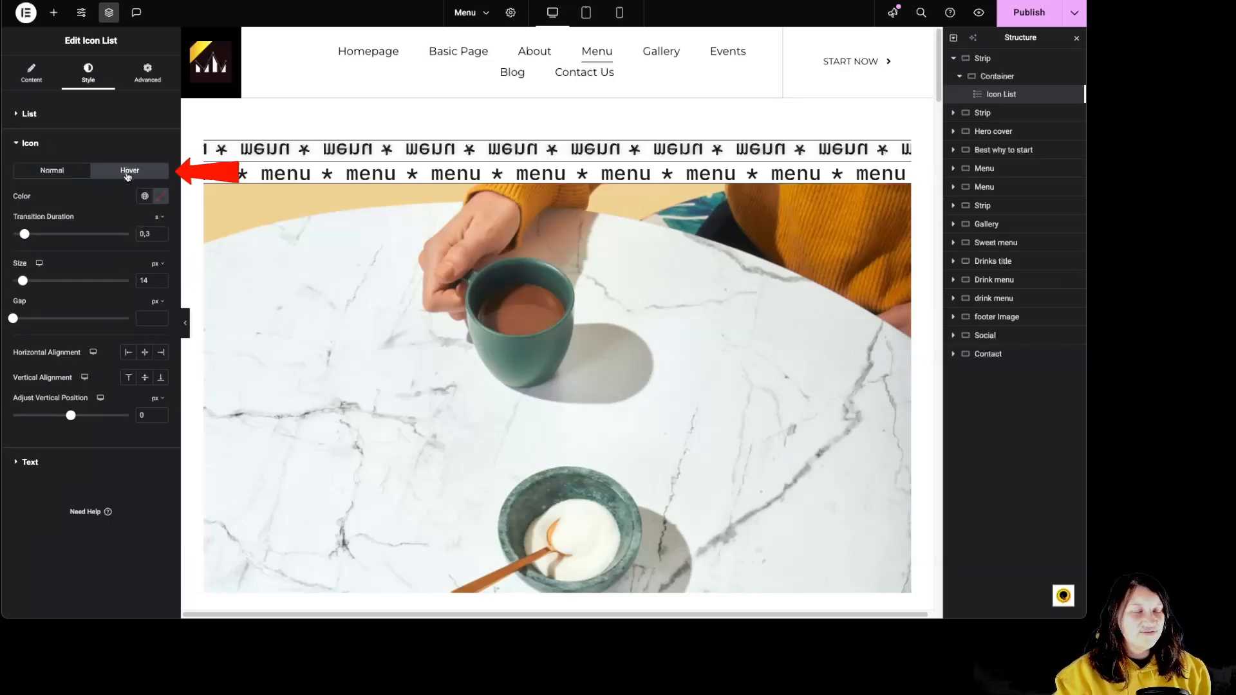
pyautogui.click(36, 143)
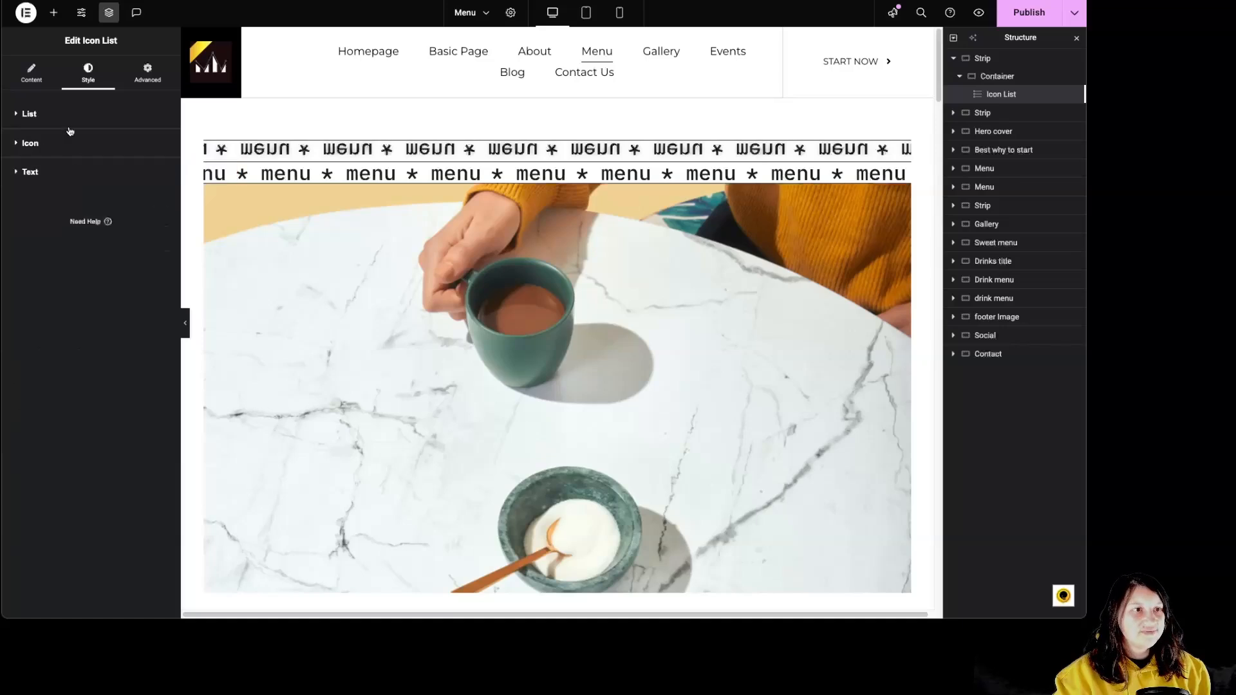
pyautogui.click(126, 76)
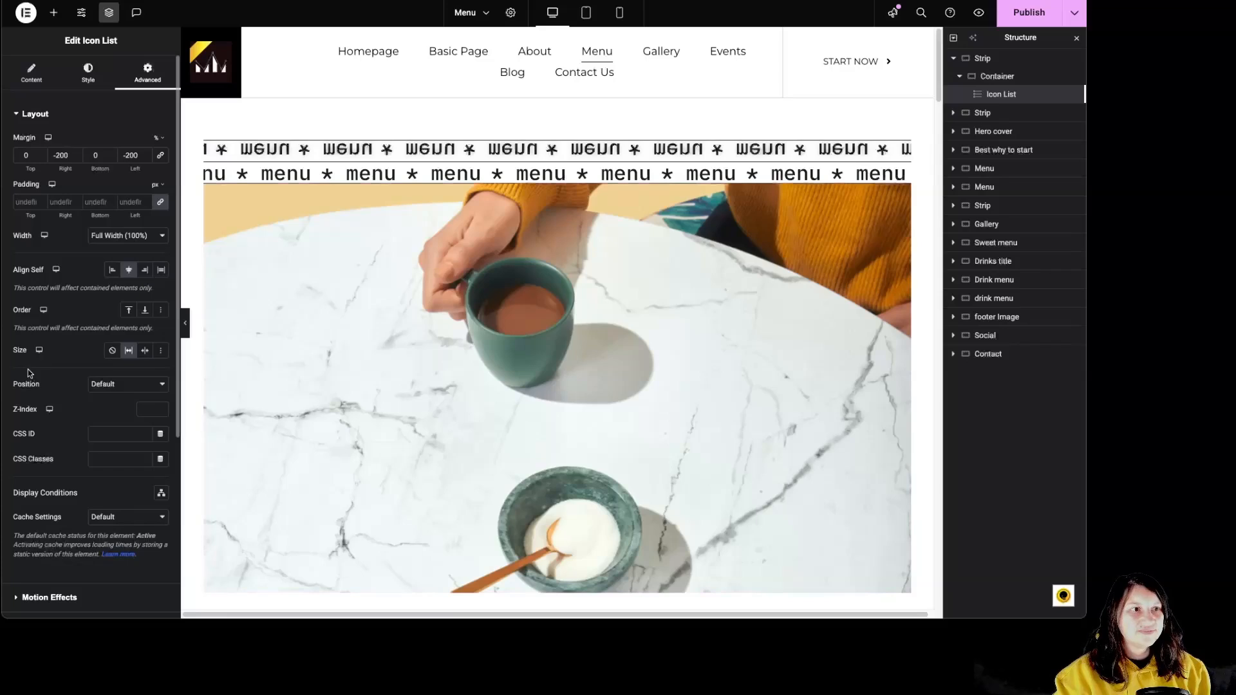
# Replace the Hero cover section's image with Appetizers-2.png from the media library.
pyautogui.click(982, 77)
pyautogui.click(961, 76)
pyautogui.click(954, 58)
pyautogui.click(767, 233)
pyautogui.scroll(-1, 689, 309)
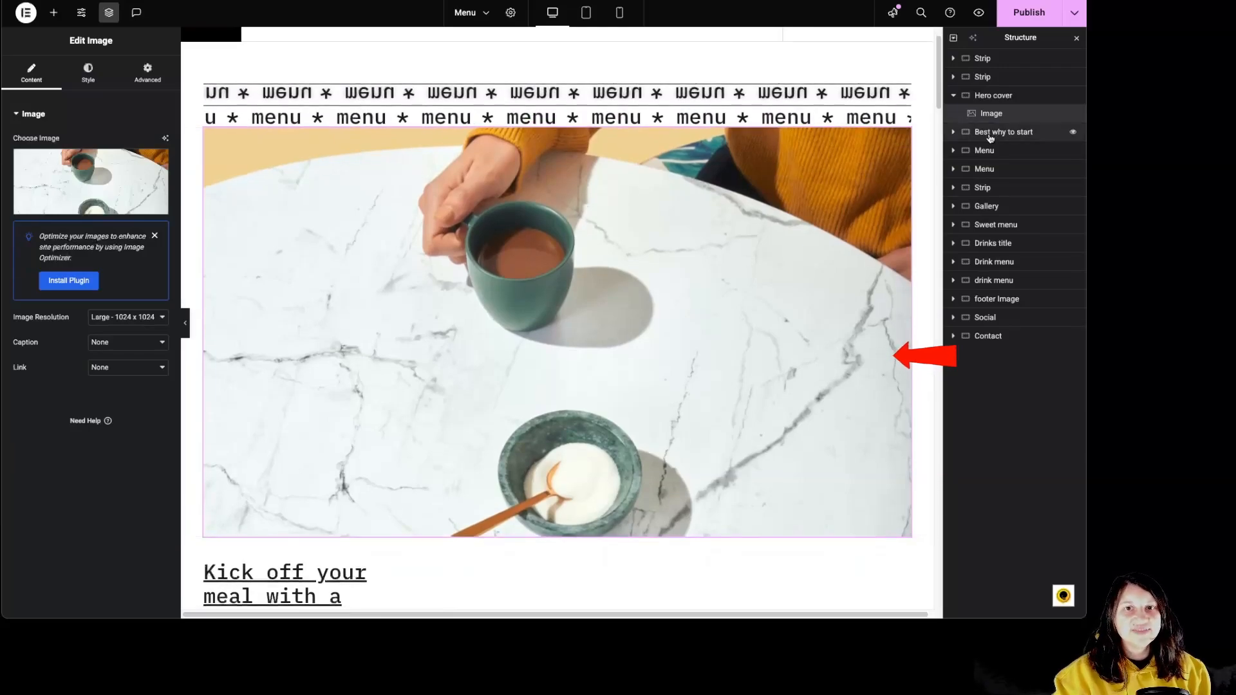
pyautogui.click(52, 184)
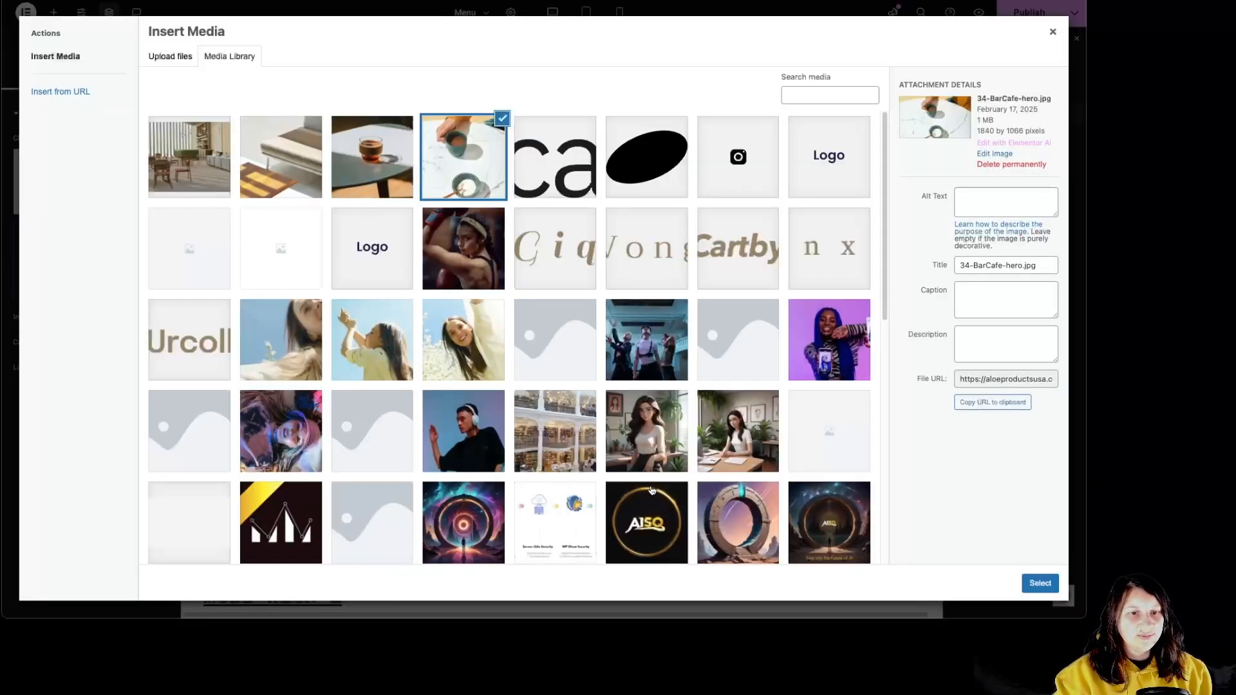
pyautogui.scroll(-5, 649, 451)
pyautogui.click(647, 432)
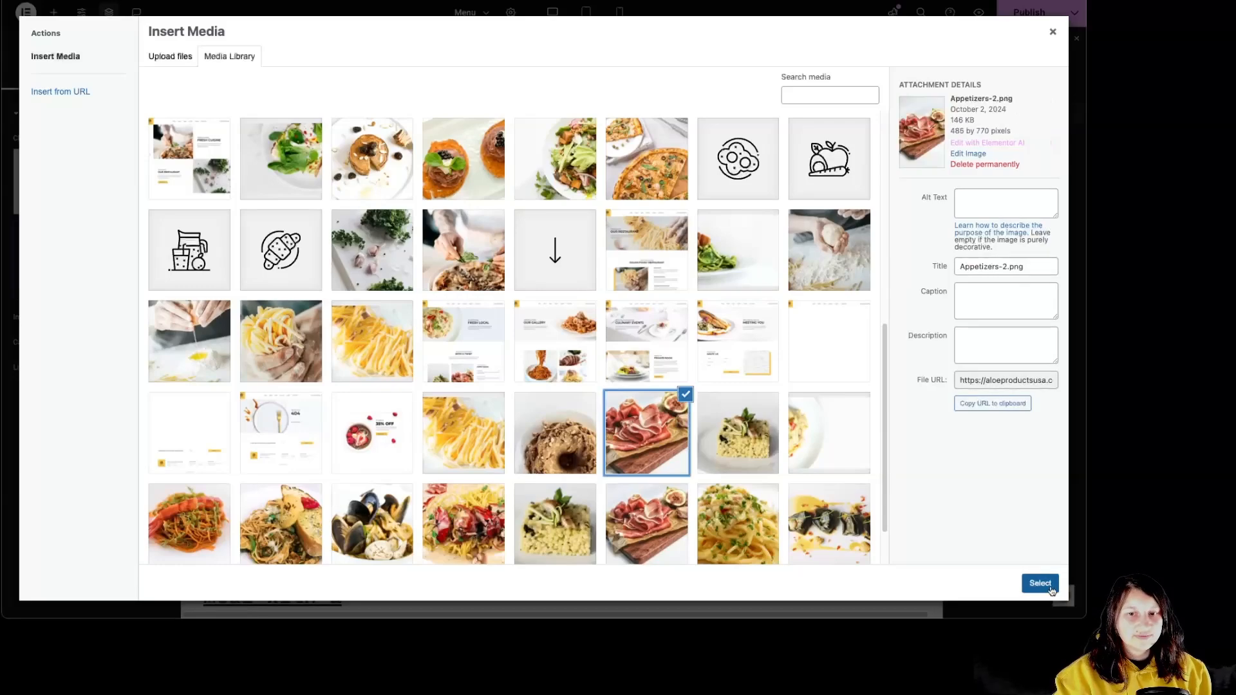
pyautogui.click(1040, 584)
pyautogui.scroll(-7, 591, 420)
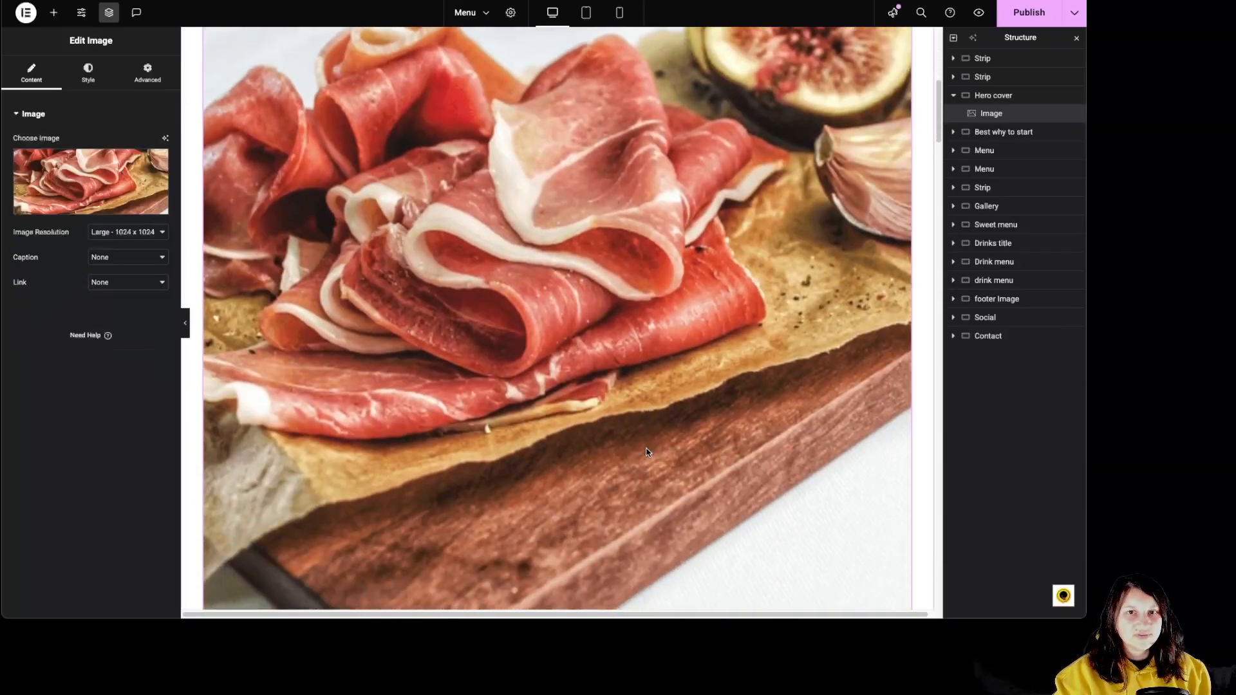
pyautogui.scroll(8, 647, 452)
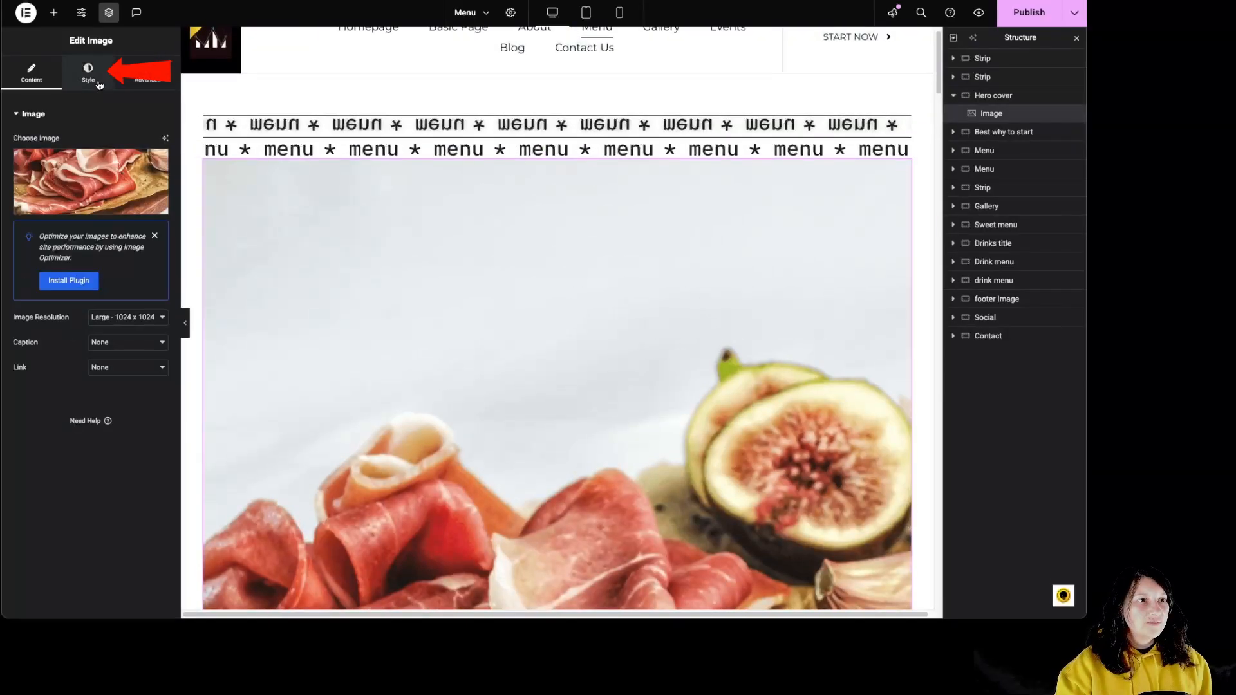
# Set the hero image's height to 500 px and its object fit to Cover.
pyautogui.click(89, 72)
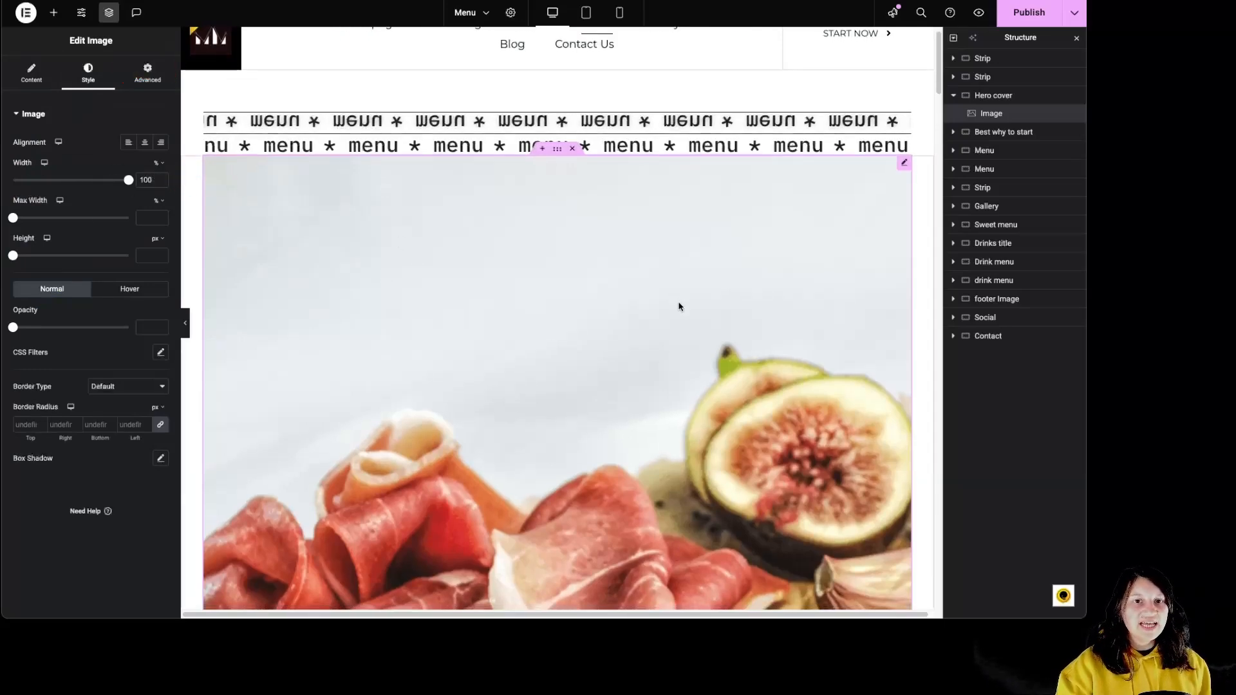
pyautogui.scroll(-6, 679, 307)
pyautogui.scroll(-3, 678, 315)
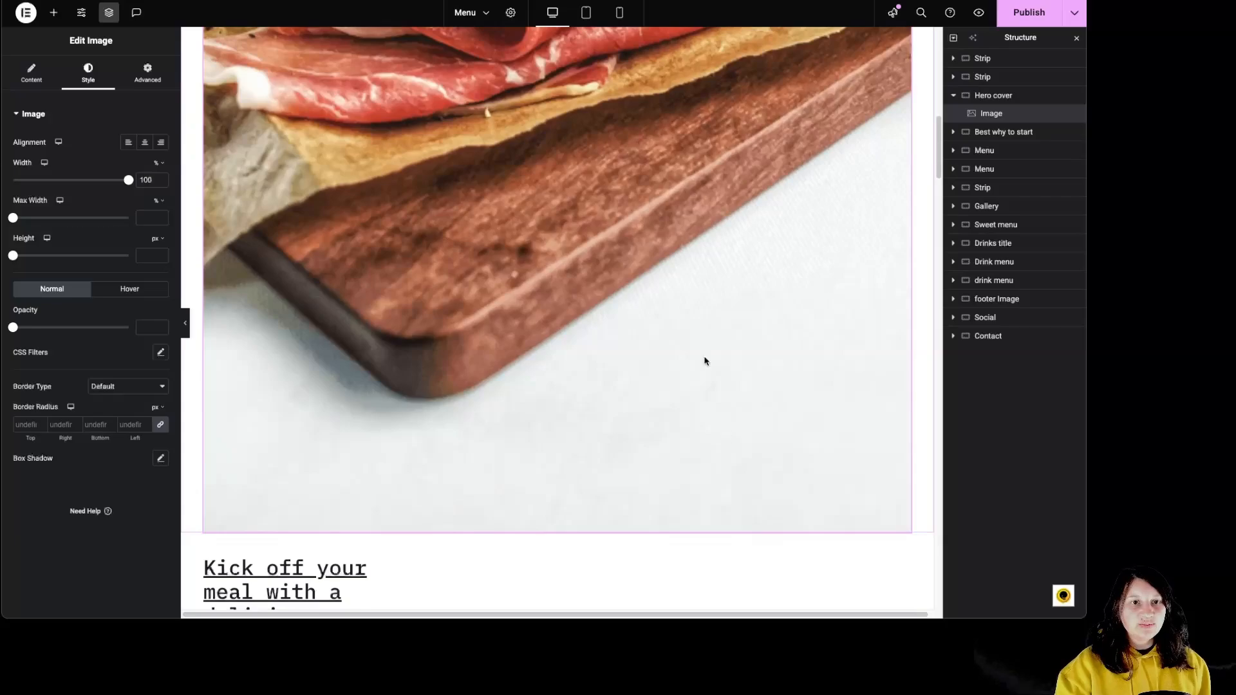
pyautogui.scroll(10, 724, 431)
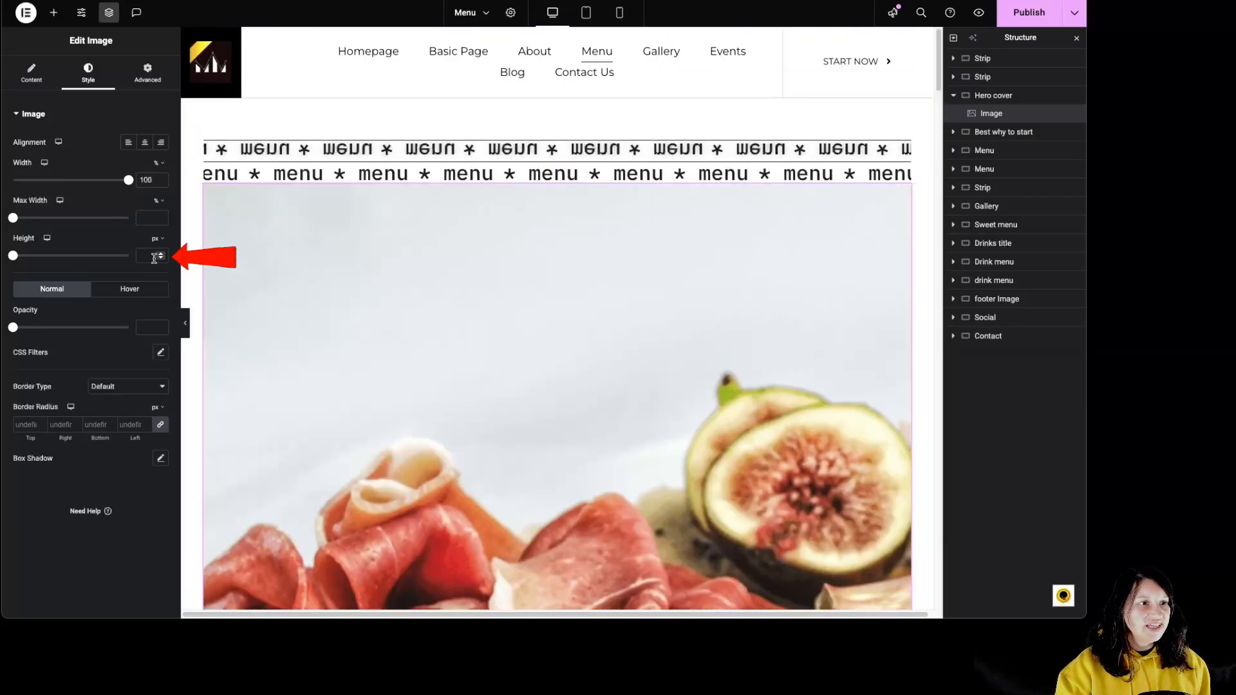
pyautogui.click(159, 239)
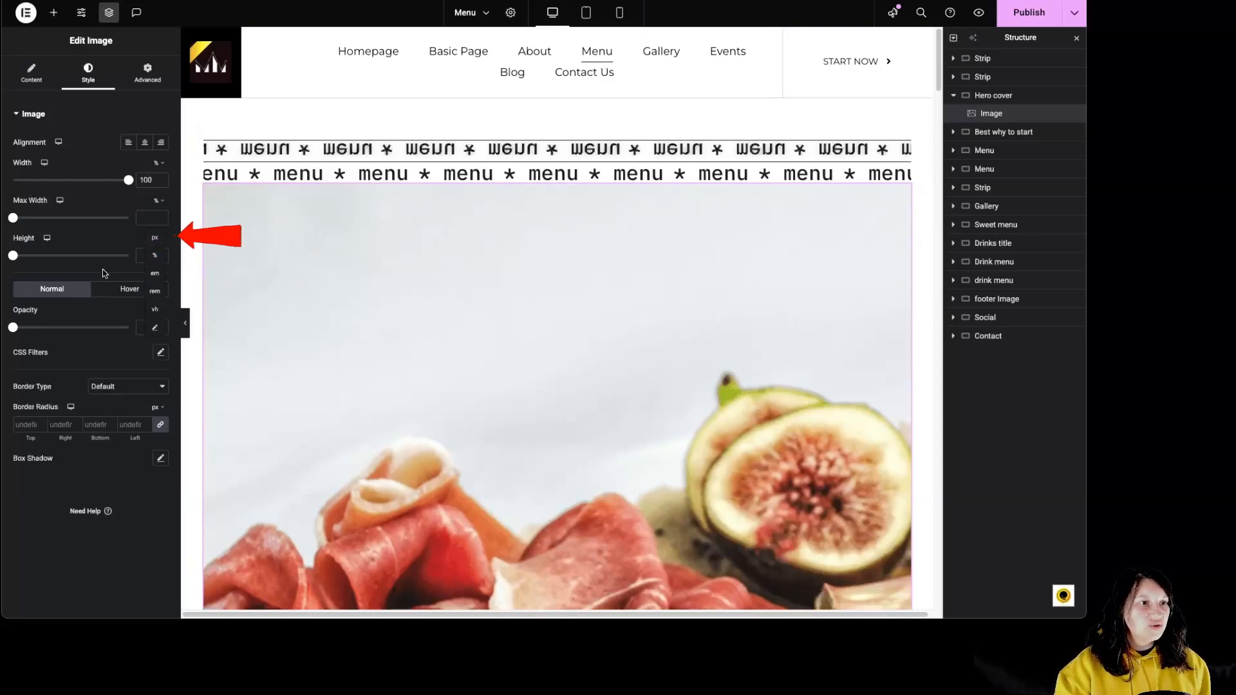
pyautogui.click(147, 253)
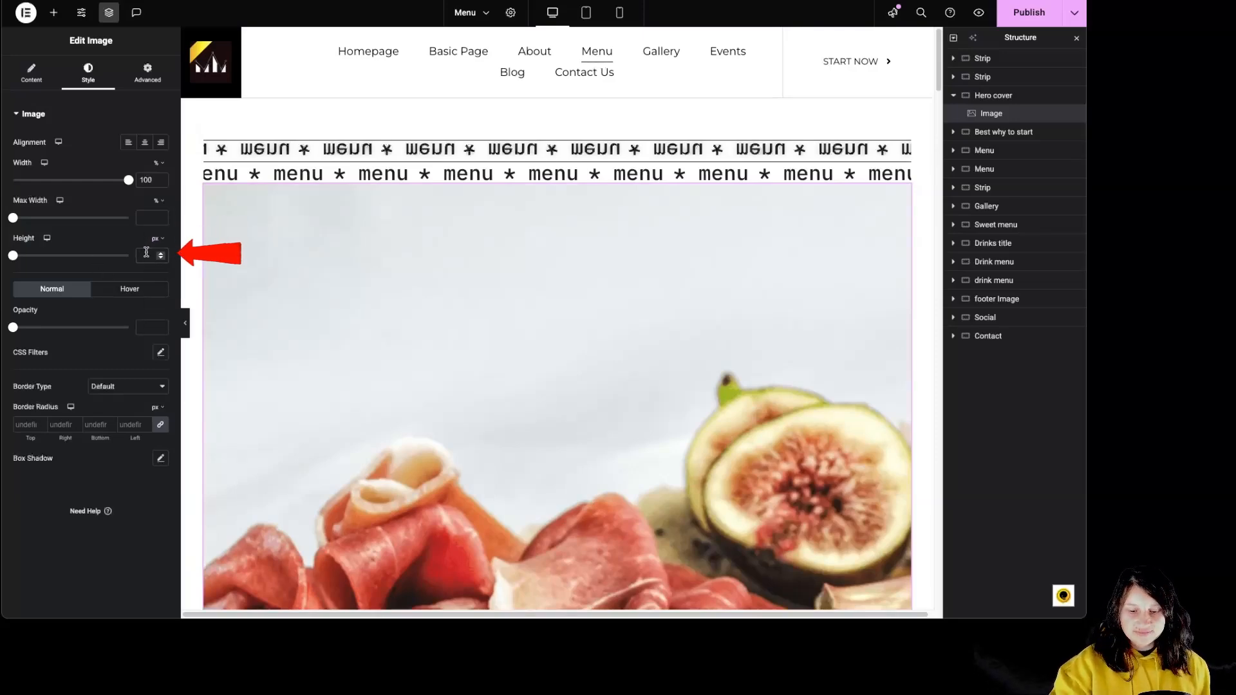
pyautogui.write('500')
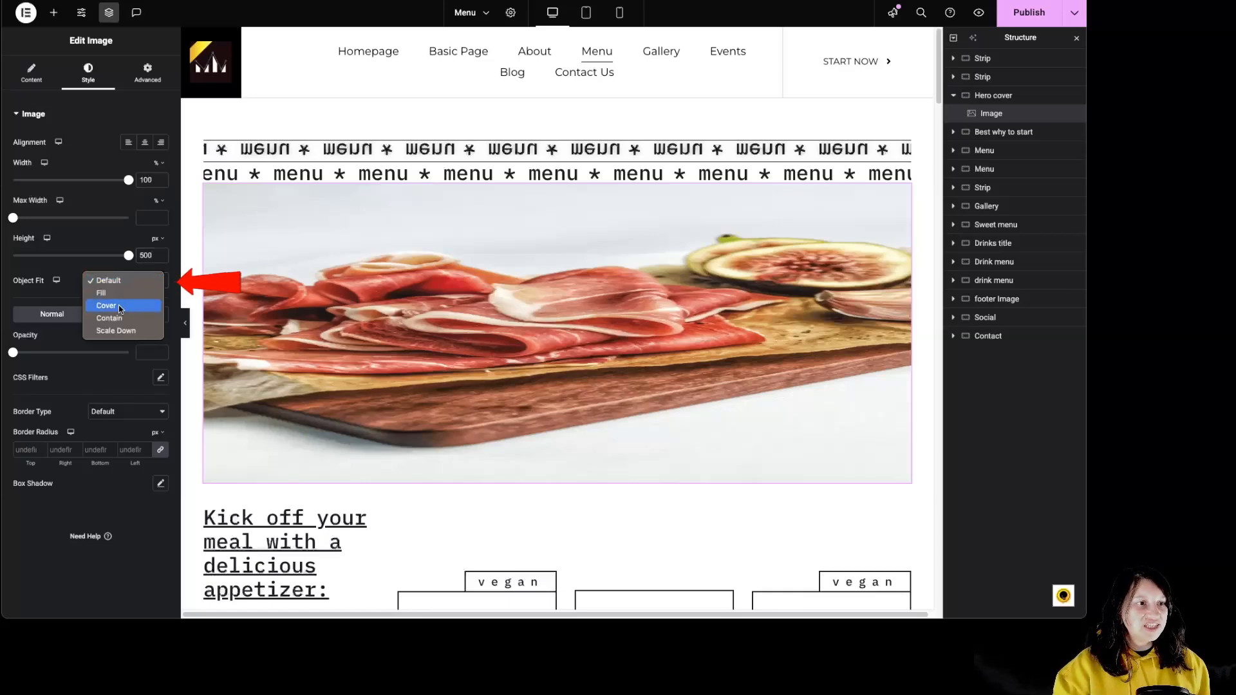
pyautogui.click(119, 305)
pyautogui.click(120, 308)
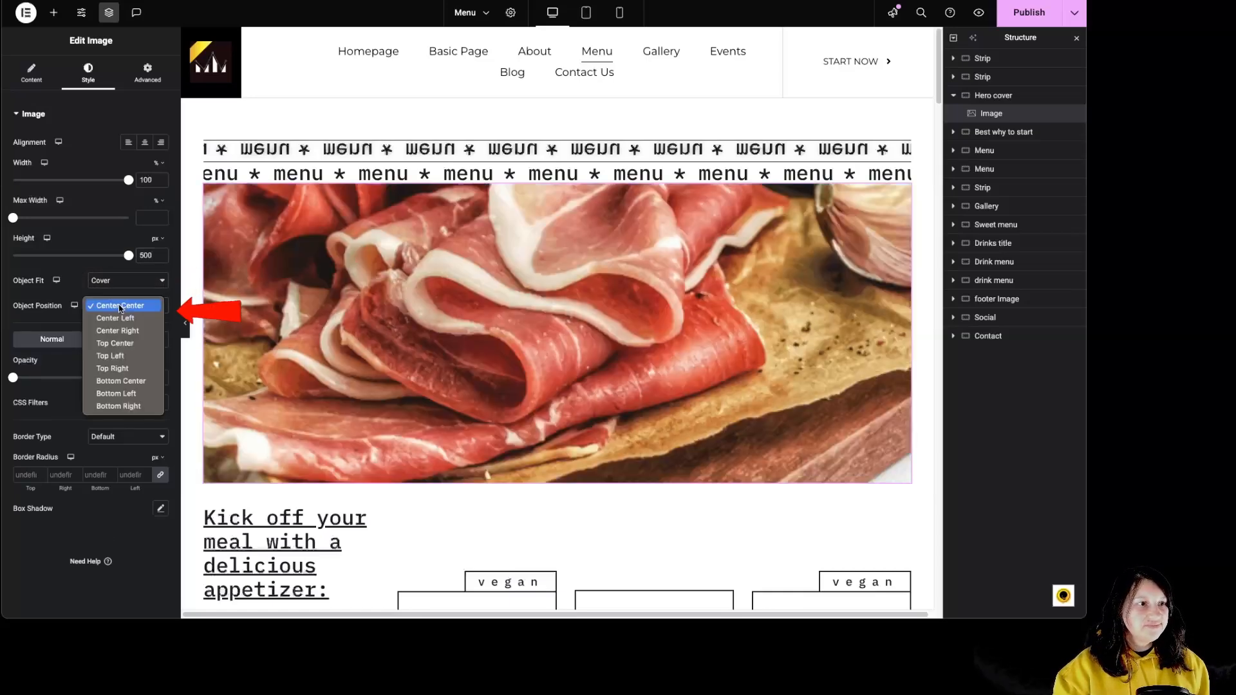
# Try Top Center as the hero image's object position, return it to Center Center and set the height to 800 px.
pyautogui.click(136, 343)
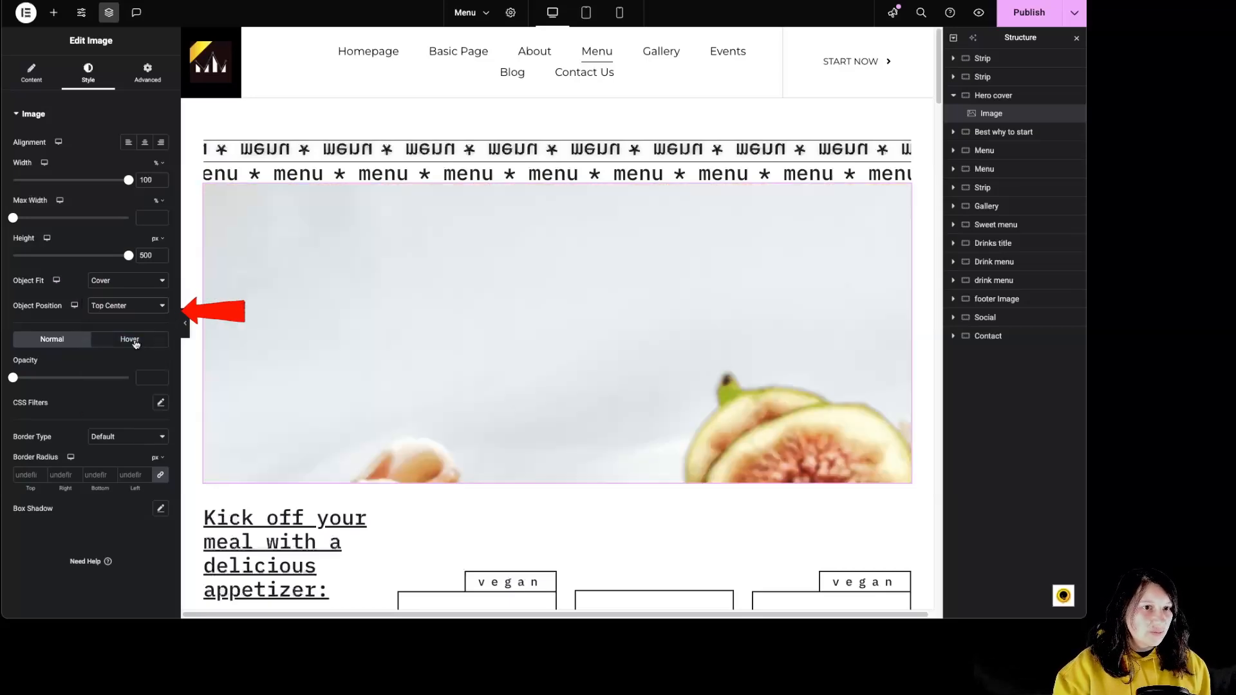
pyautogui.click(129, 305)
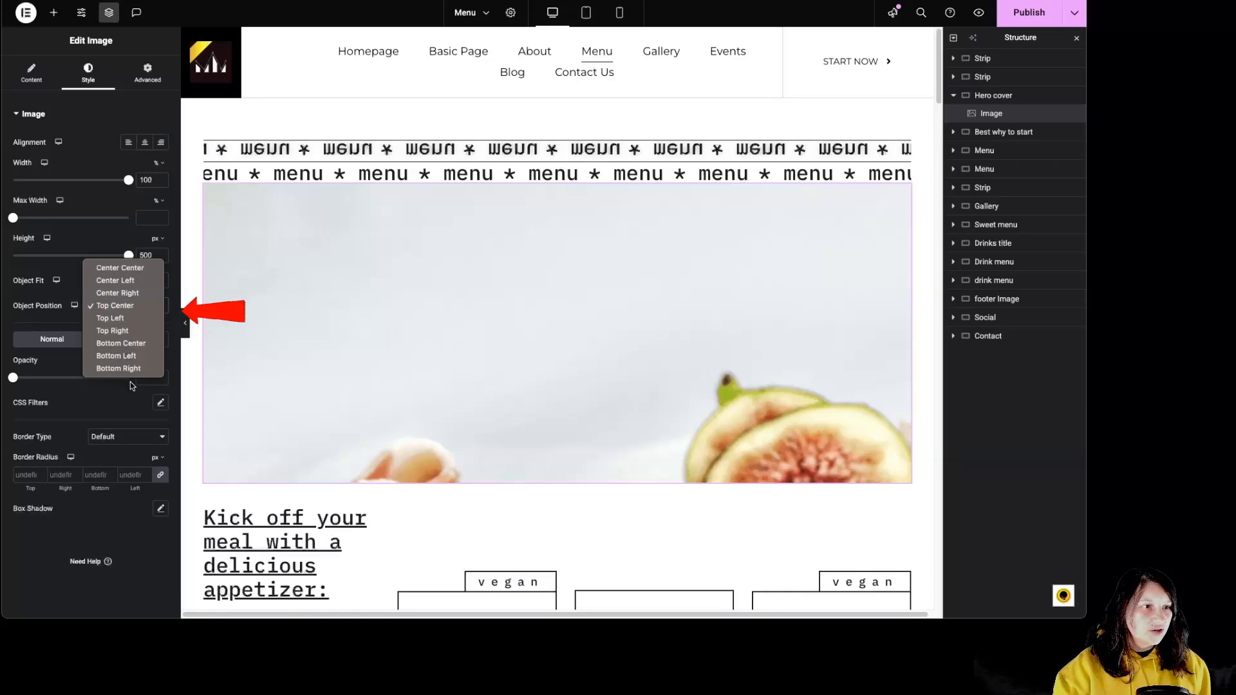
pyautogui.click(137, 307)
pyautogui.click(137, 307)
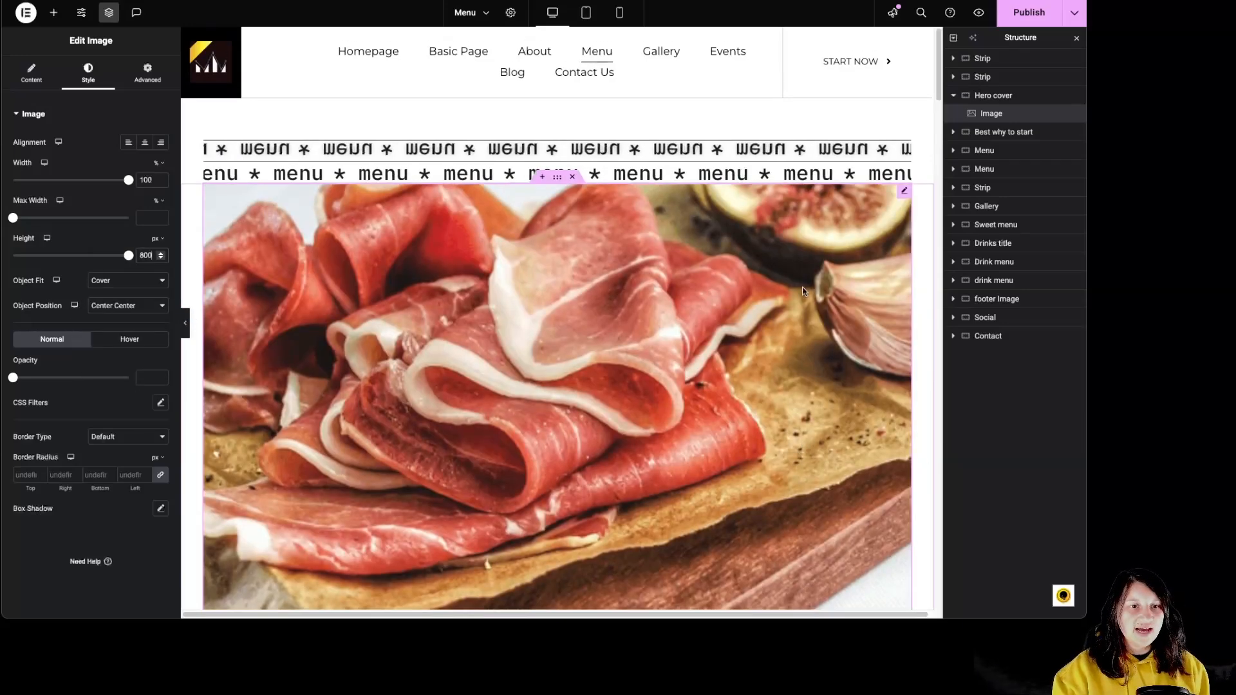
pyautogui.scroll(-5, 802, 288)
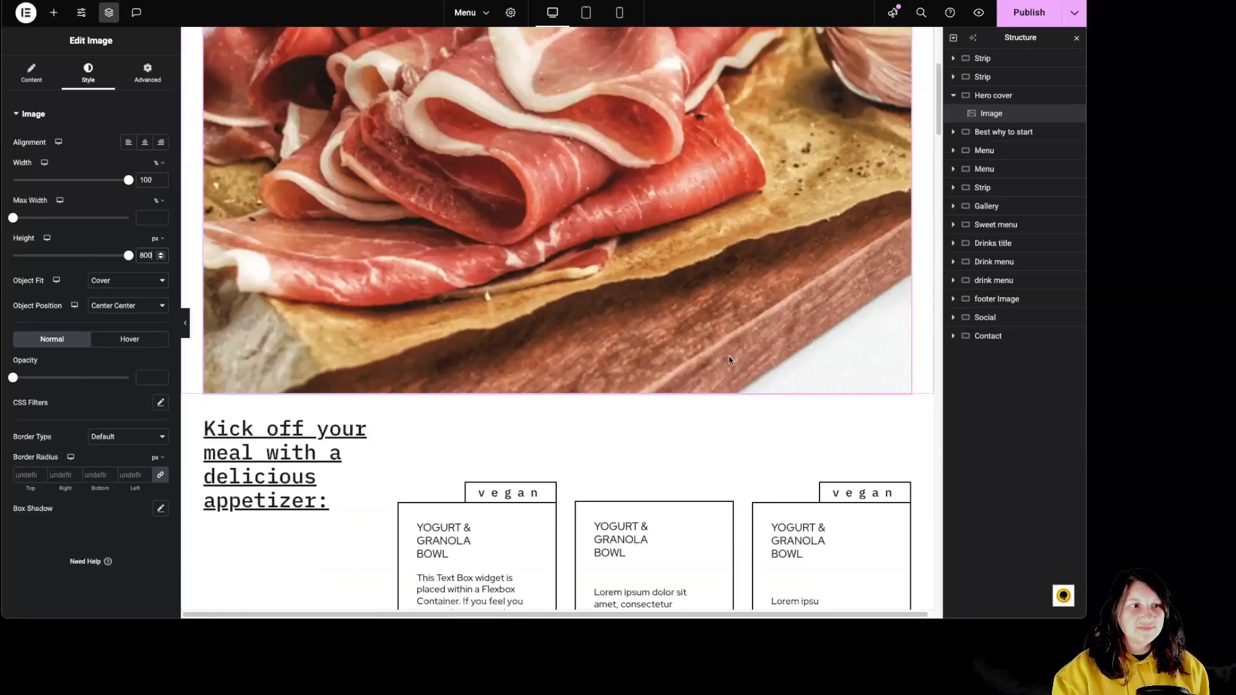
pyautogui.scroll(1, 802, 287)
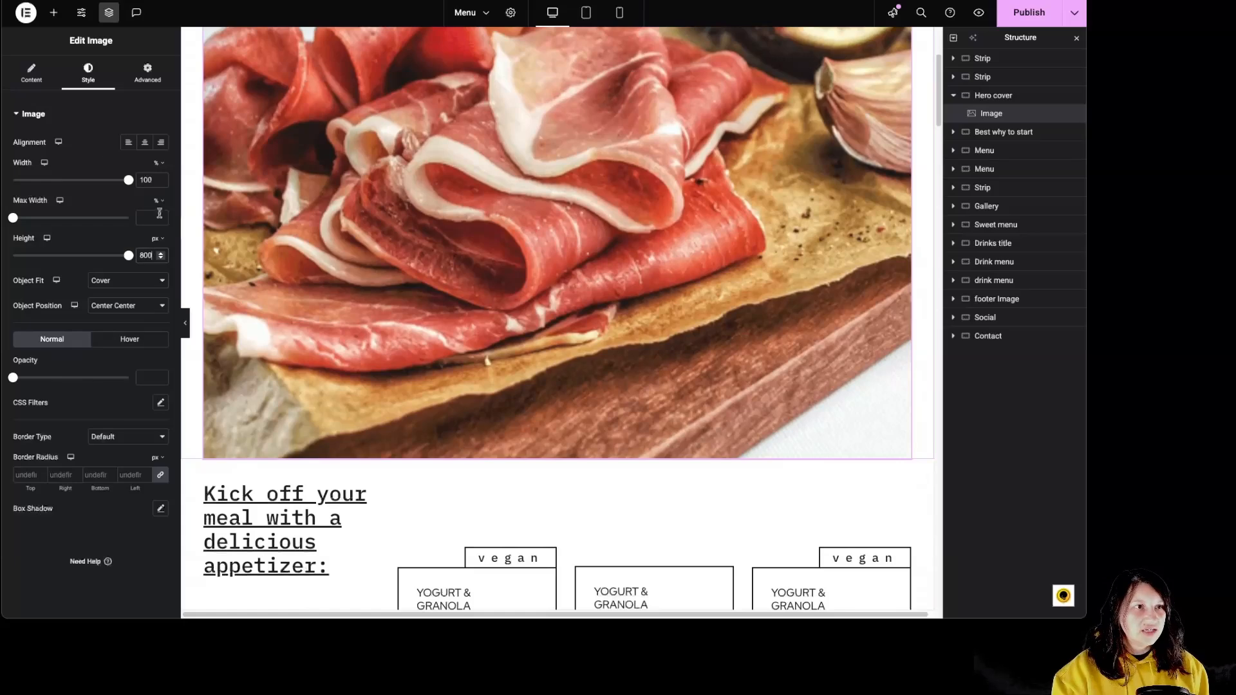
# Expand the entire page structure and examine the Best why to start section's container and heading.
pyautogui.click(1021, 133)
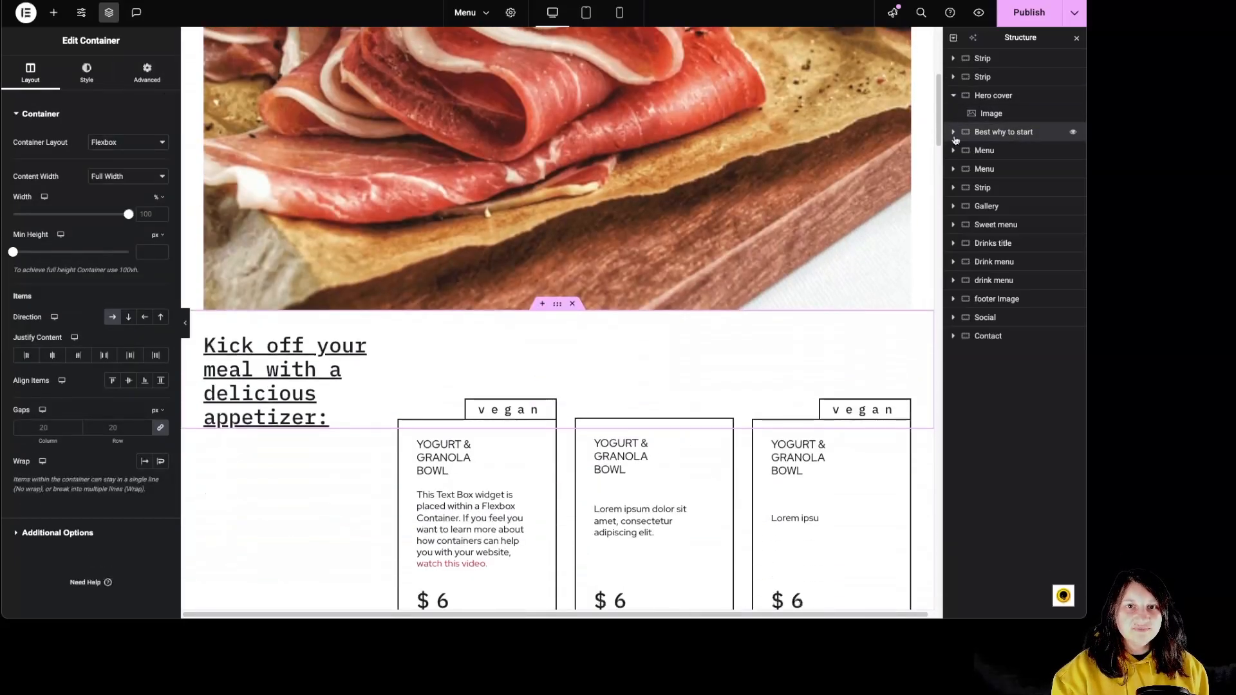
pyautogui.click(953, 38)
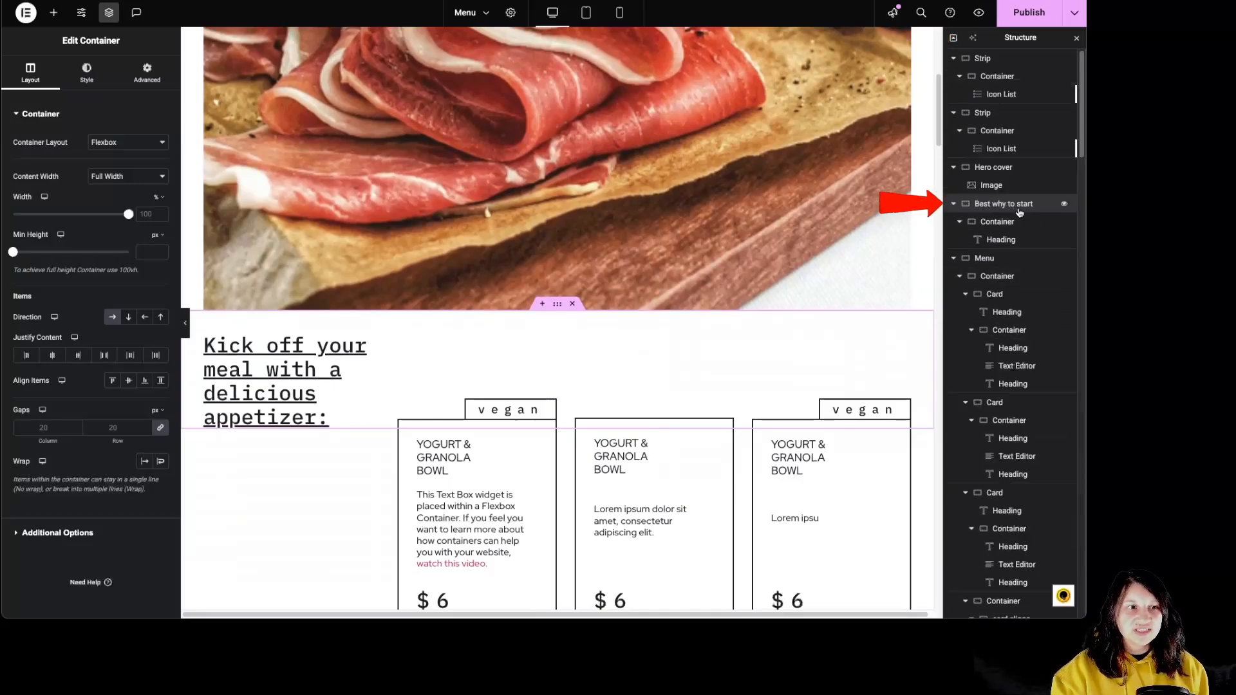
pyautogui.click(997, 222)
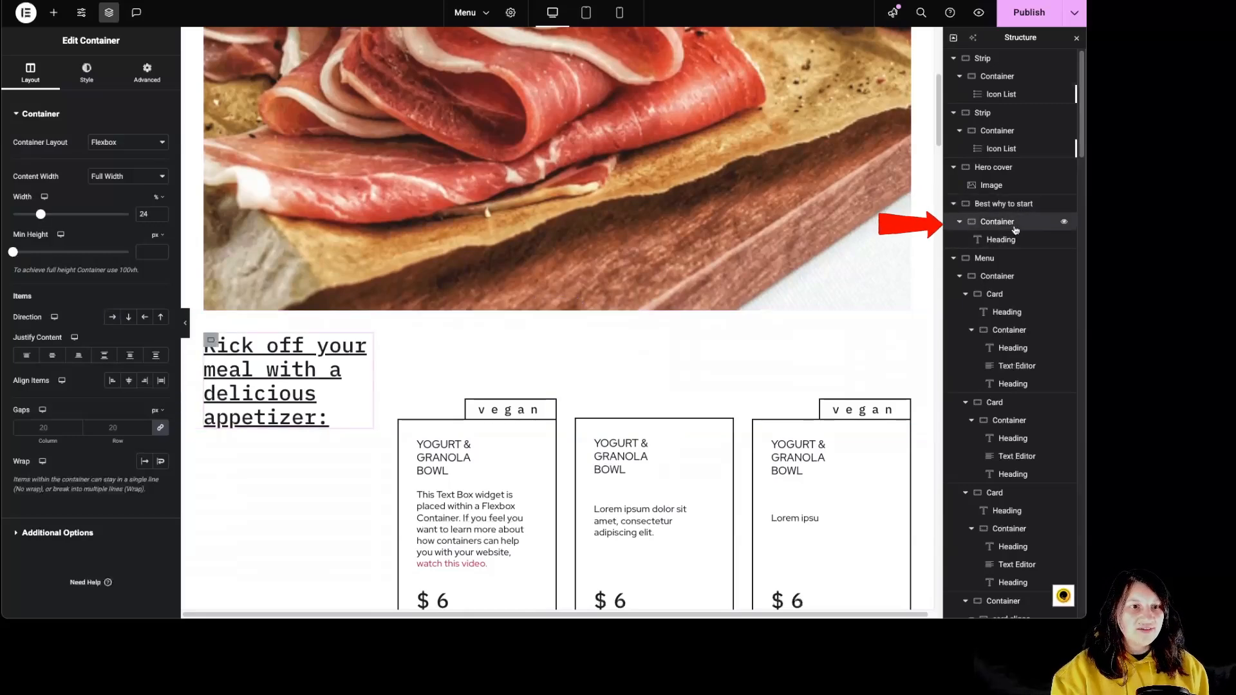
pyautogui.click(1001, 239)
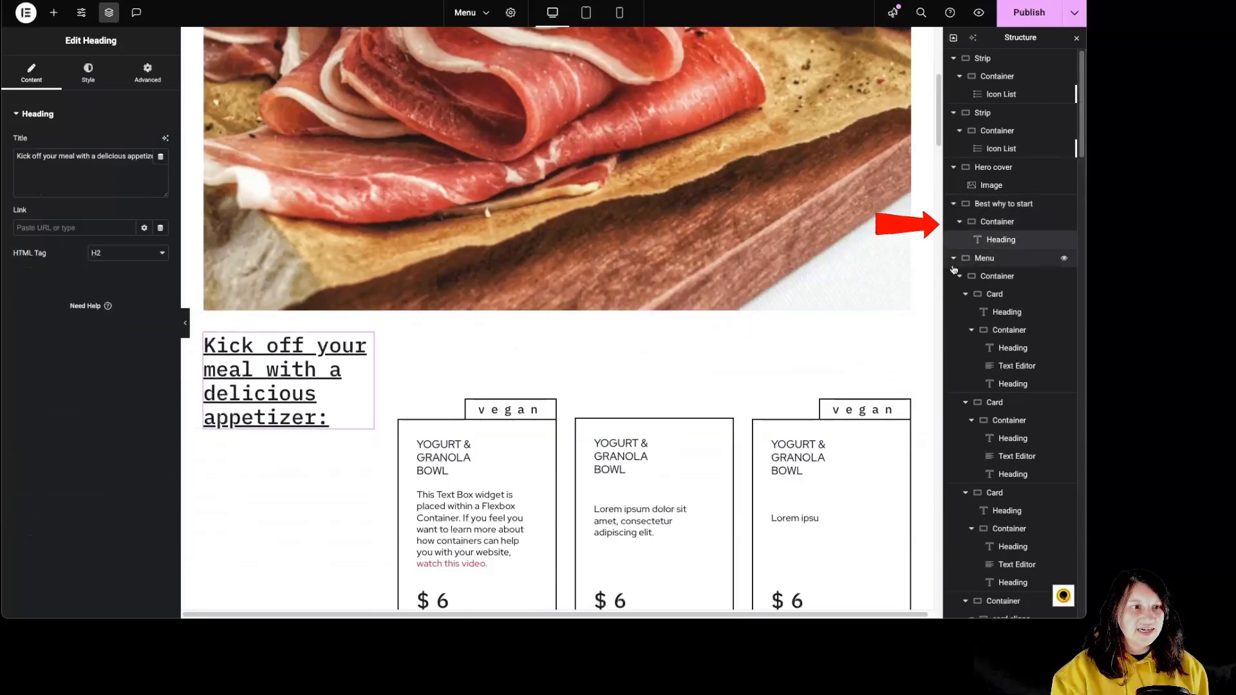
# Try justifying the content to Start in the first Menu section's inner container and set it back to End.
pyautogui.scroll(-2, 602, 387)
pyautogui.scroll(-3, 603, 387)
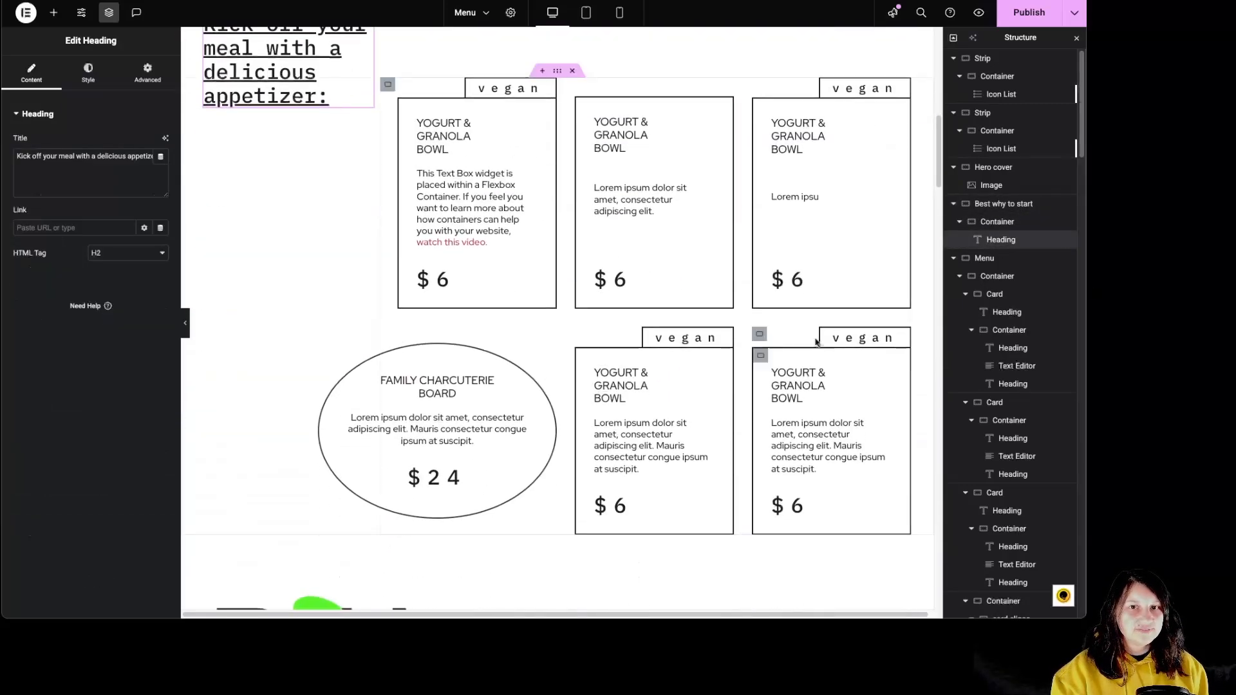
pyautogui.click(992, 259)
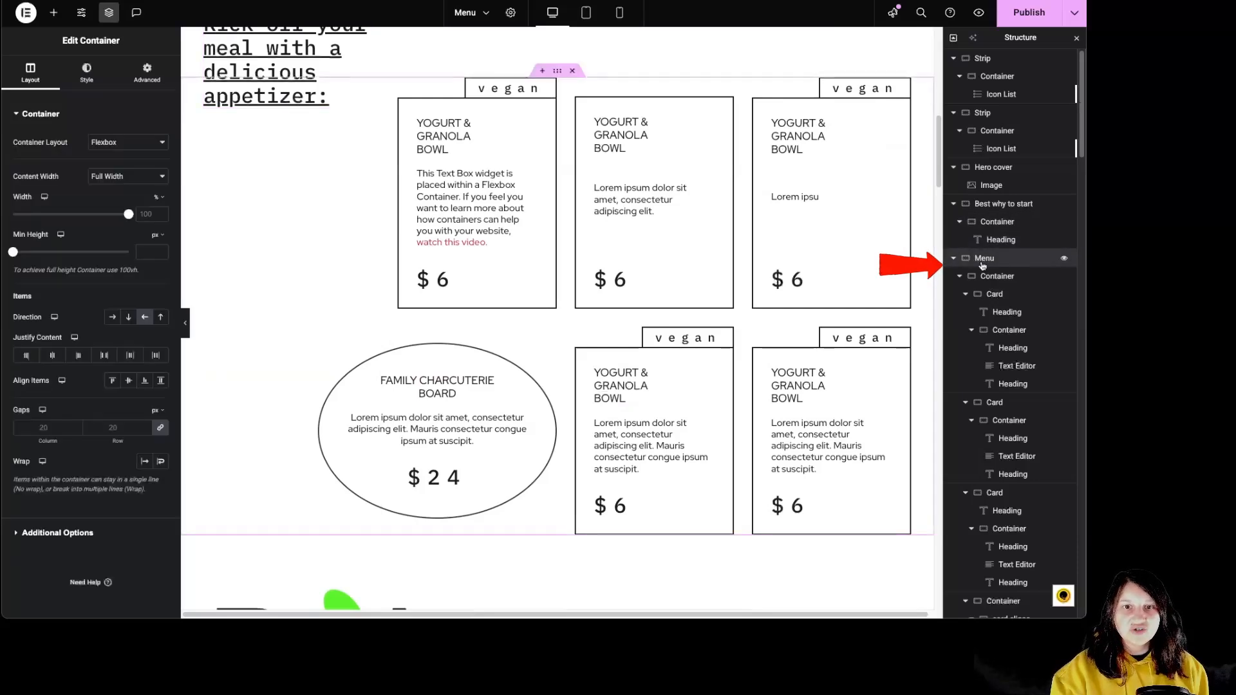
pyautogui.click(998, 277)
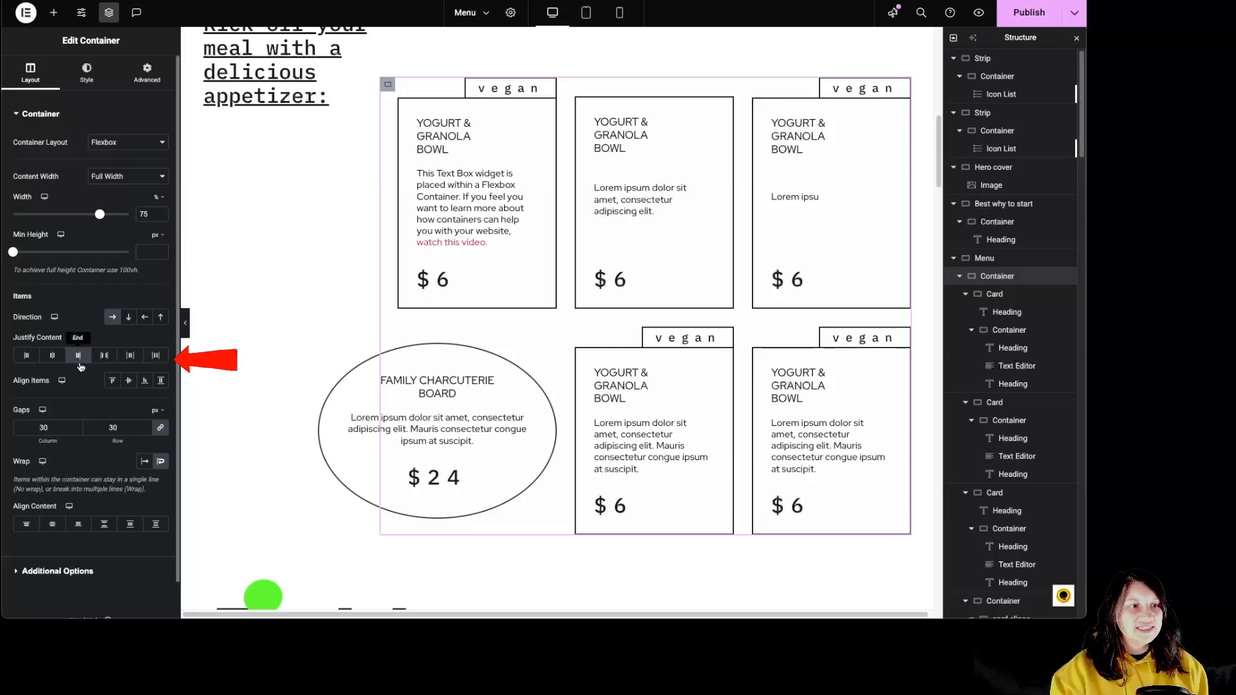
pyautogui.click(26, 358)
pyautogui.click(78, 359)
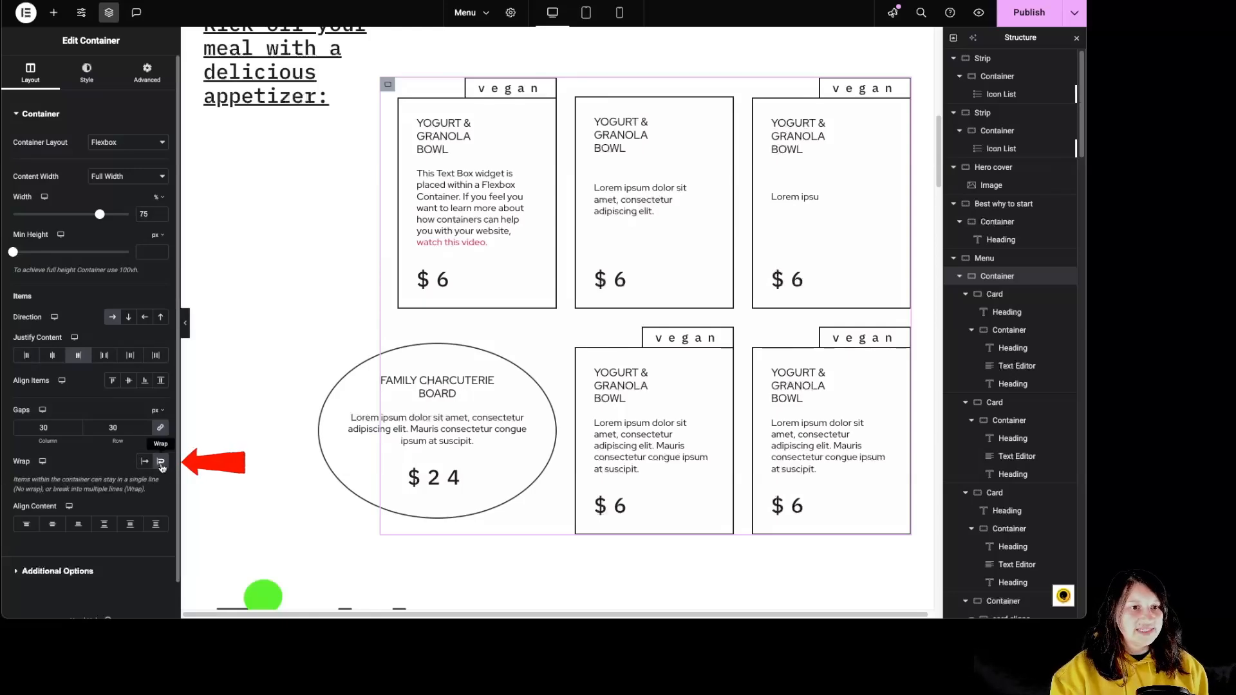
# Try No Wrap on the first Menu section's inner container and set it back to Wrap.
pyautogui.click(147, 464)
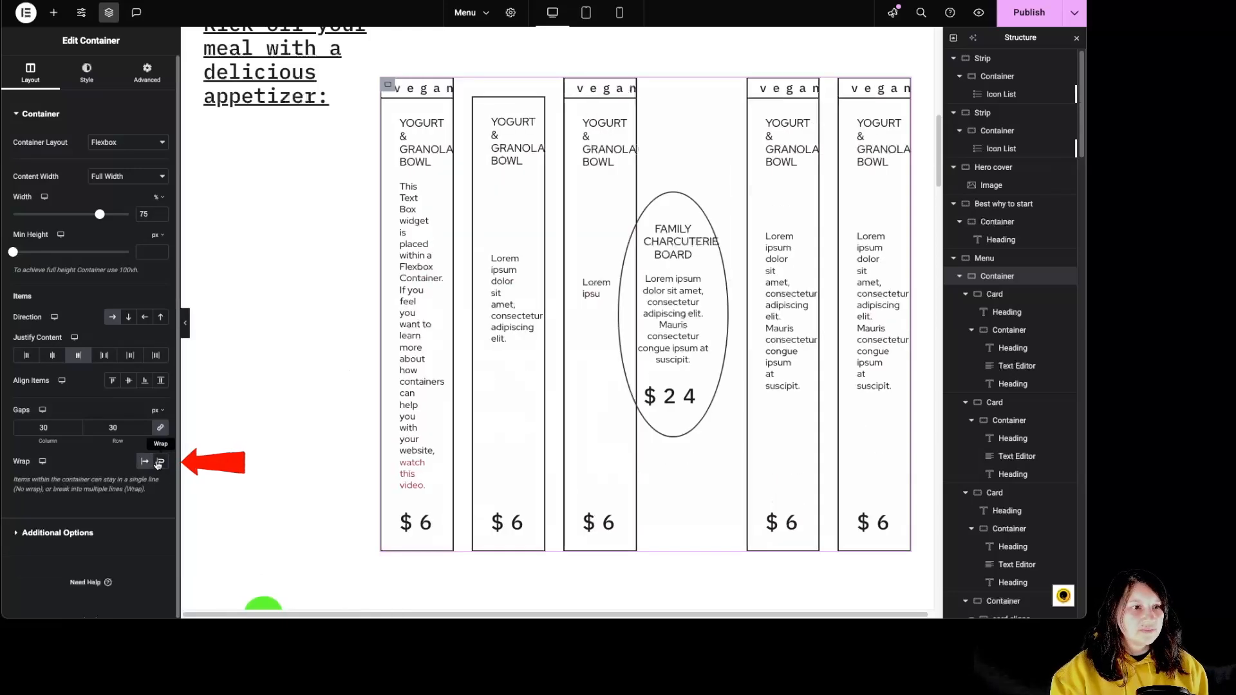
pyautogui.click(160, 463)
pyautogui.click(147, 464)
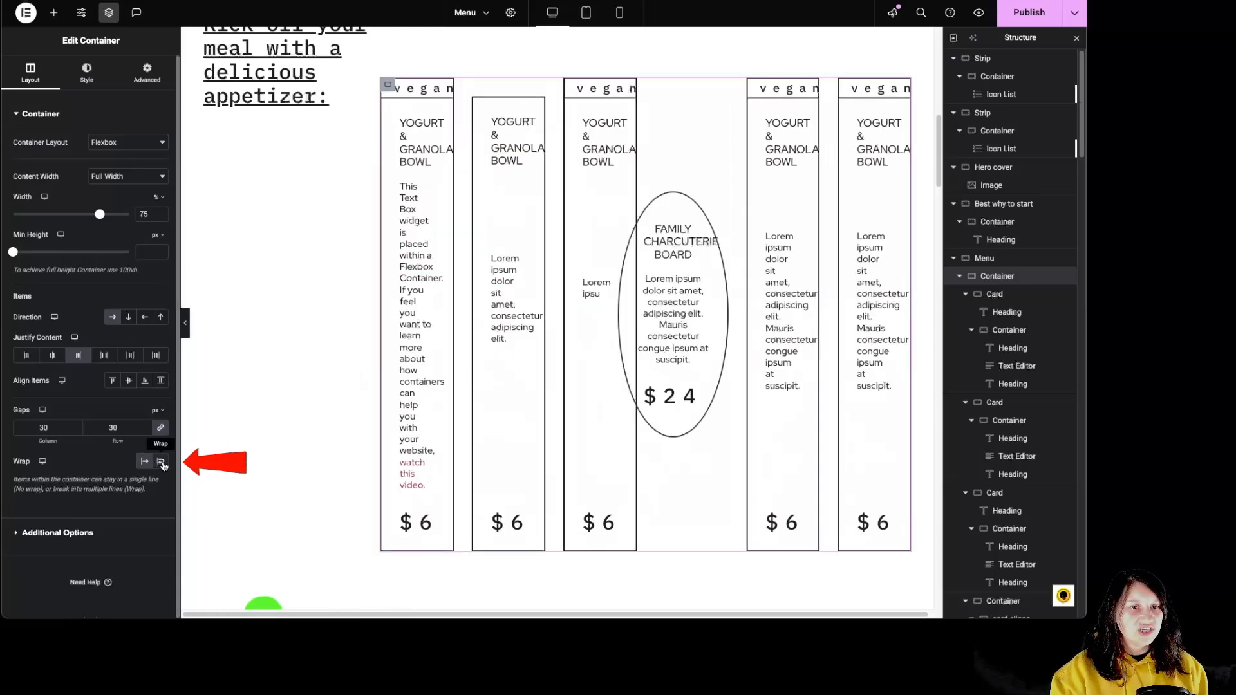
pyautogui.click(162, 464)
pyautogui.click(162, 463)
pyautogui.click(161, 464)
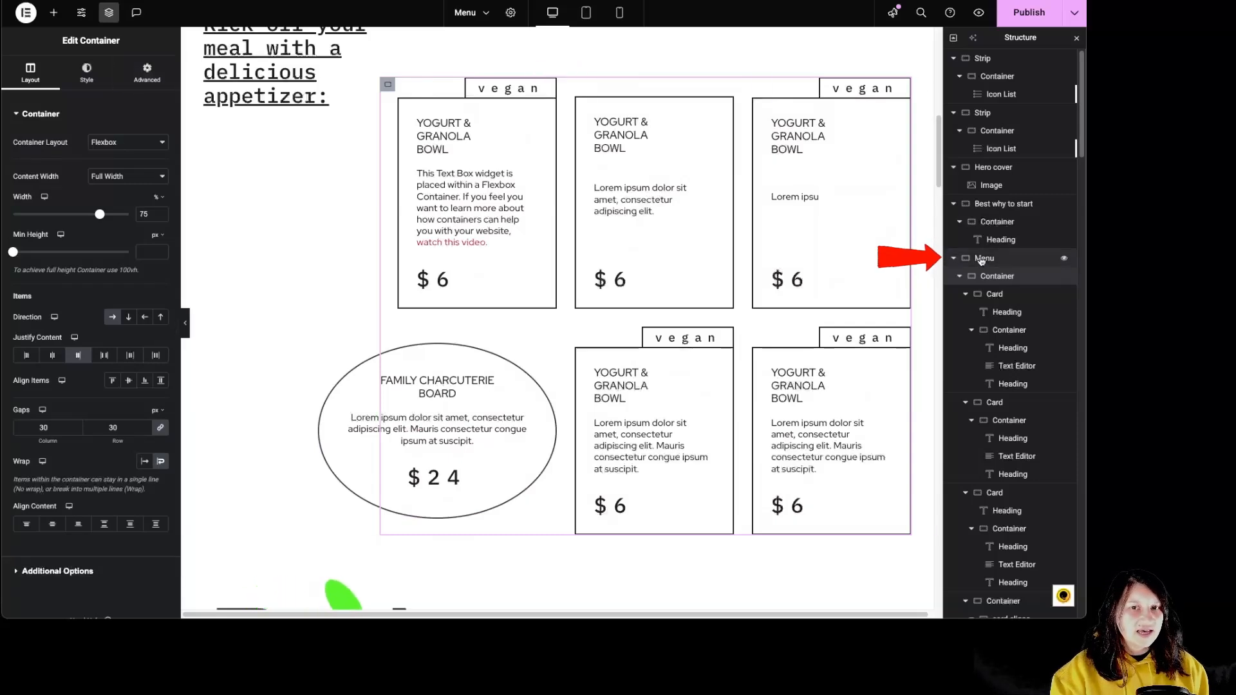
# Examine the first Menu section's direction setting and the headings and text inside its first card.
pyautogui.click(1009, 263)
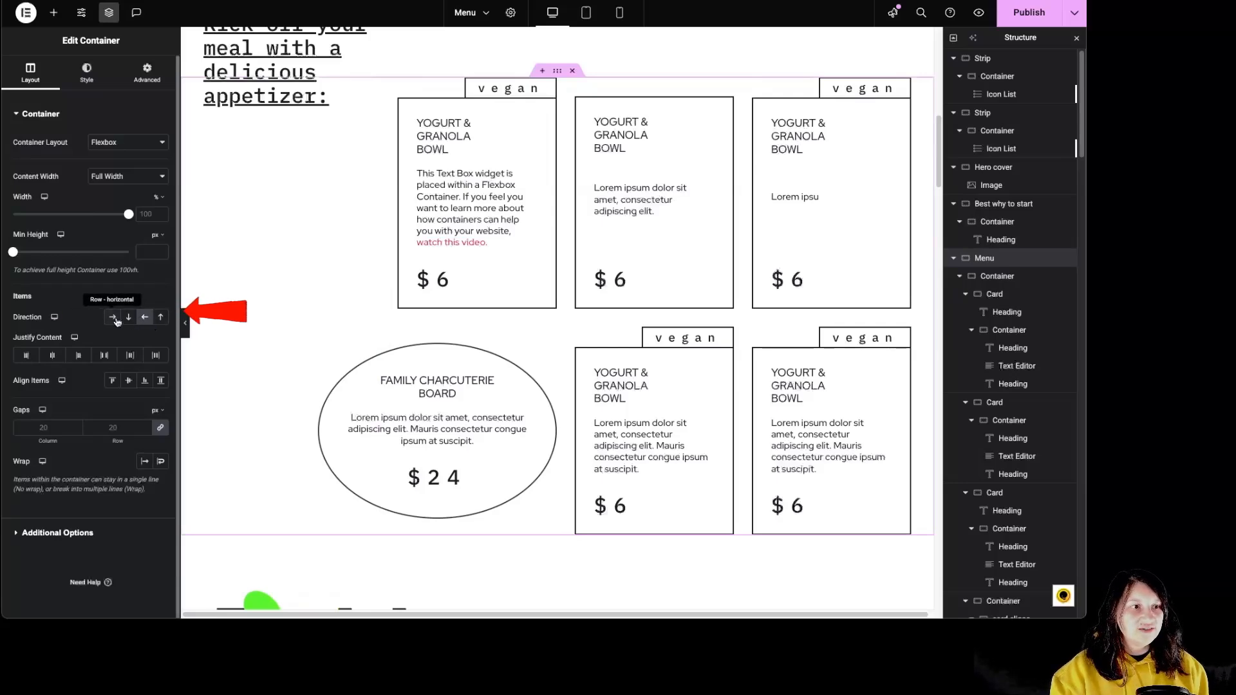
pyautogui.click(145, 318)
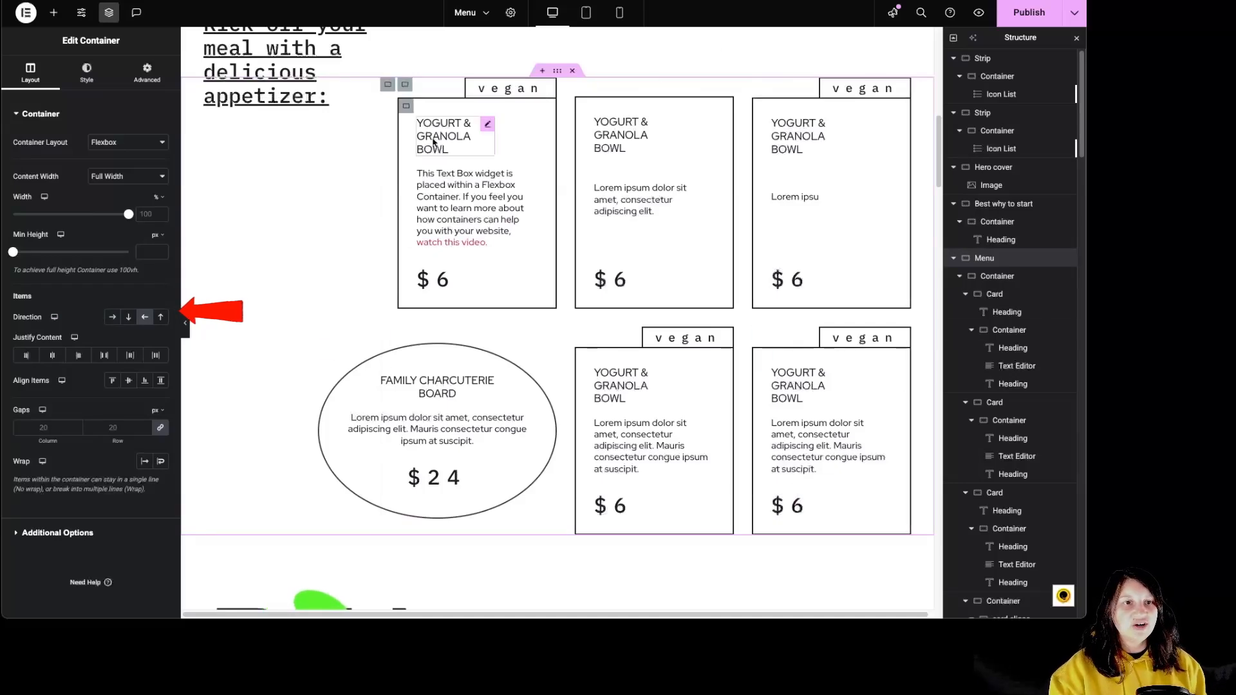
pyautogui.click(992, 292)
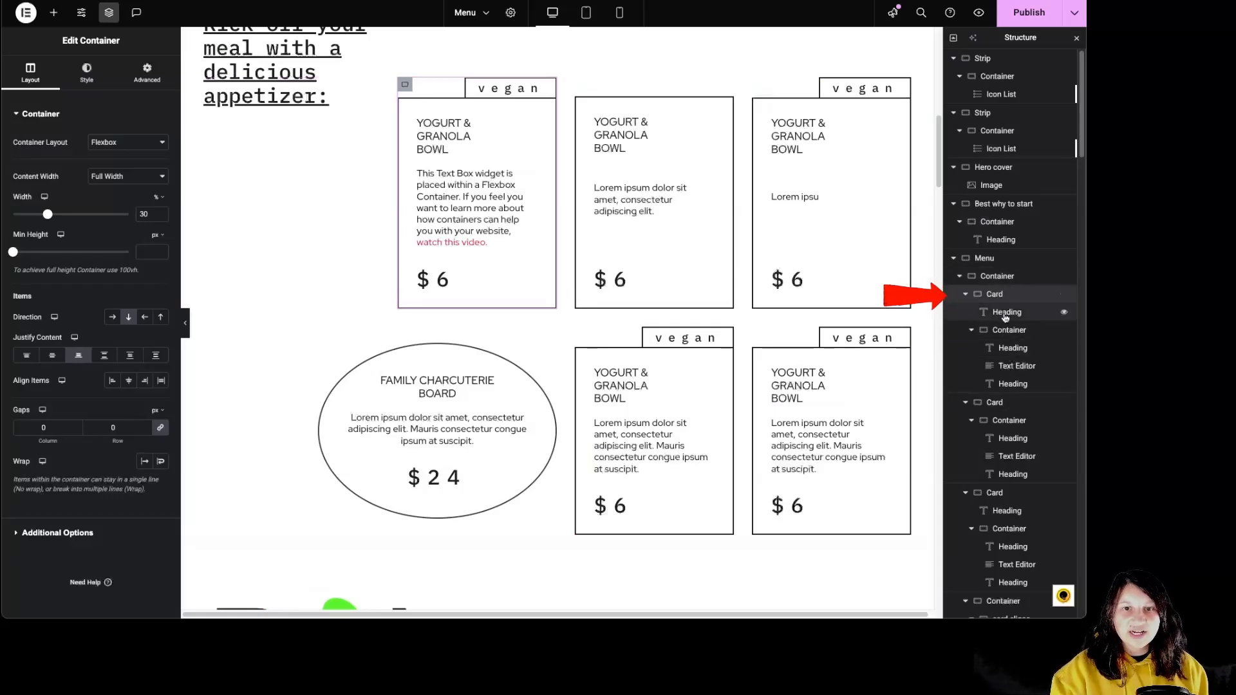
pyautogui.click(1005, 314)
pyautogui.click(1013, 349)
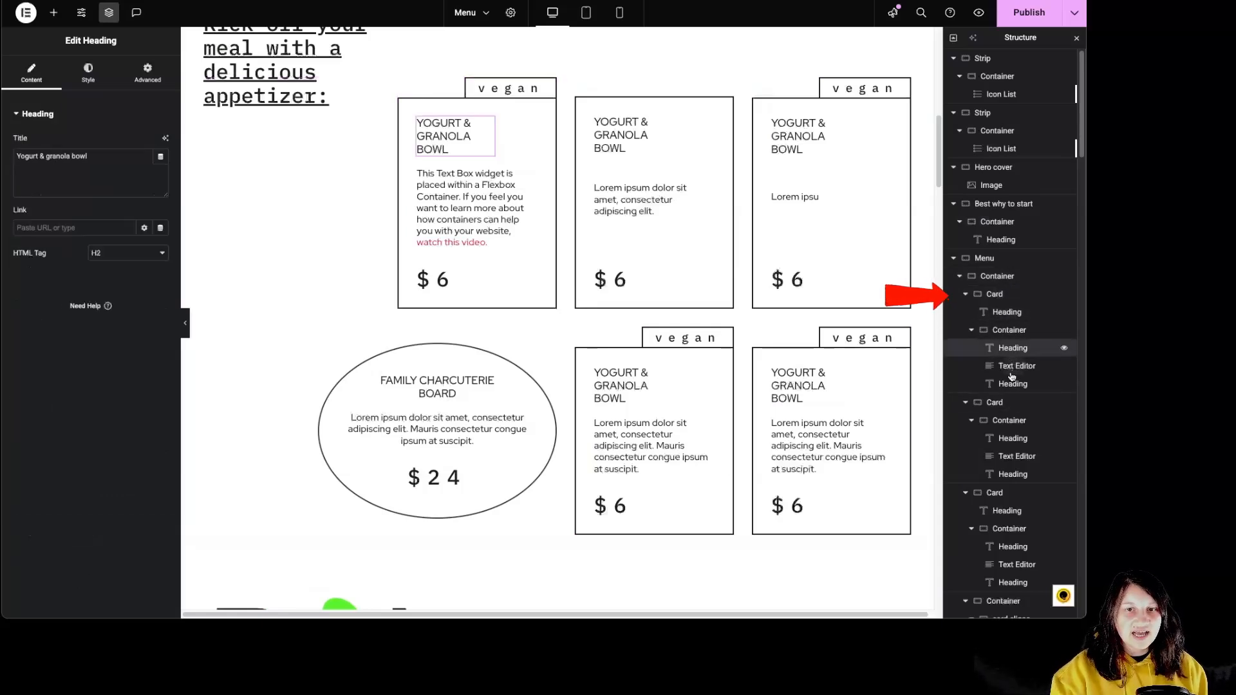
pyautogui.click(1016, 368)
pyautogui.click(1016, 387)
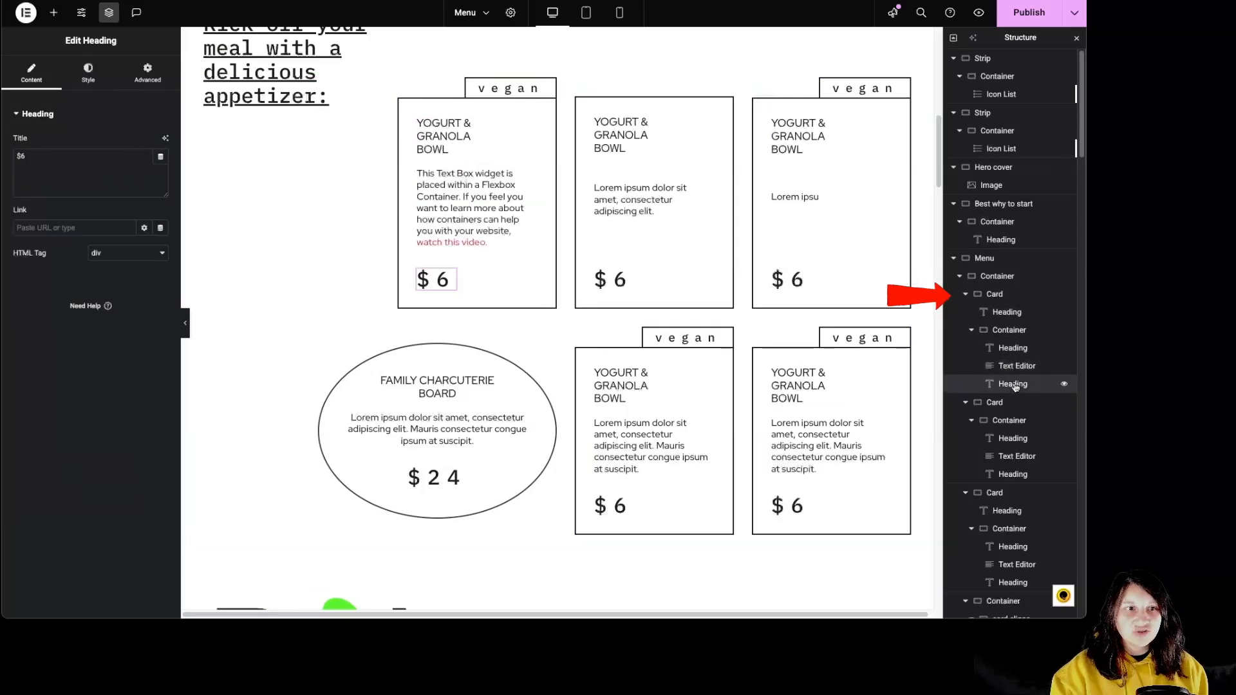
# Examine the first card's layout and the border settings of its vegan label heading.
pyautogui.click(976, 299)
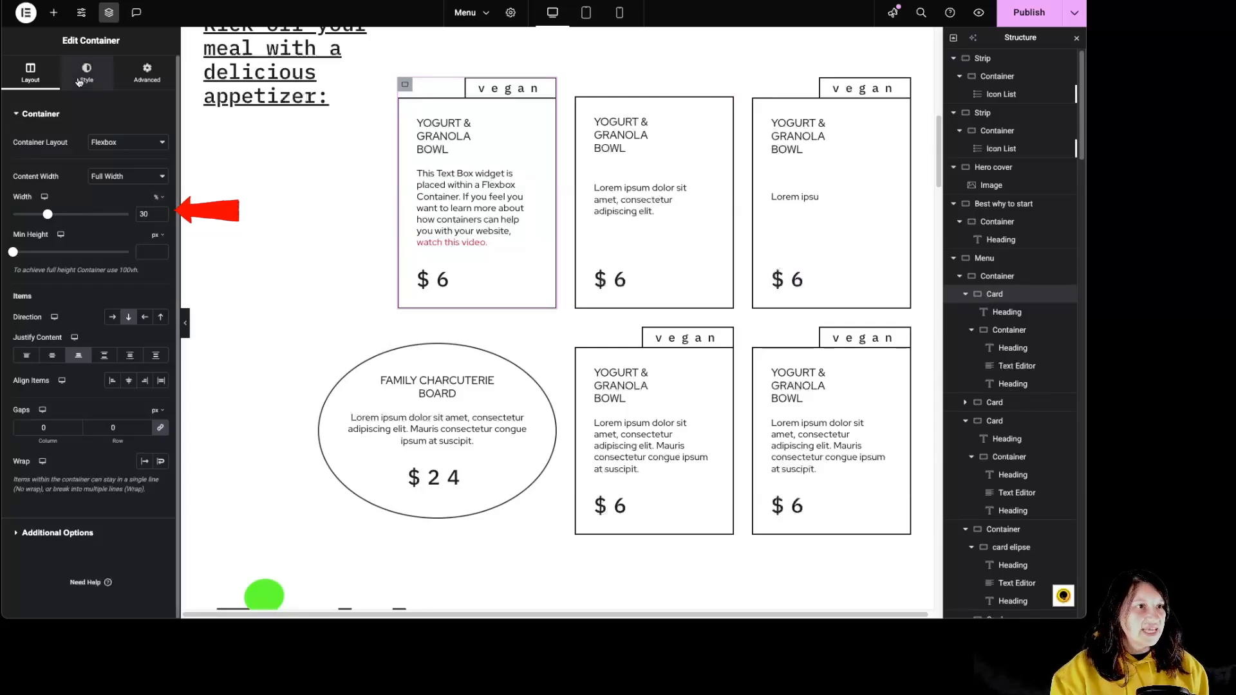
pyautogui.click(1016, 316)
pyautogui.click(147, 71)
pyautogui.scroll(-5, 77, 386)
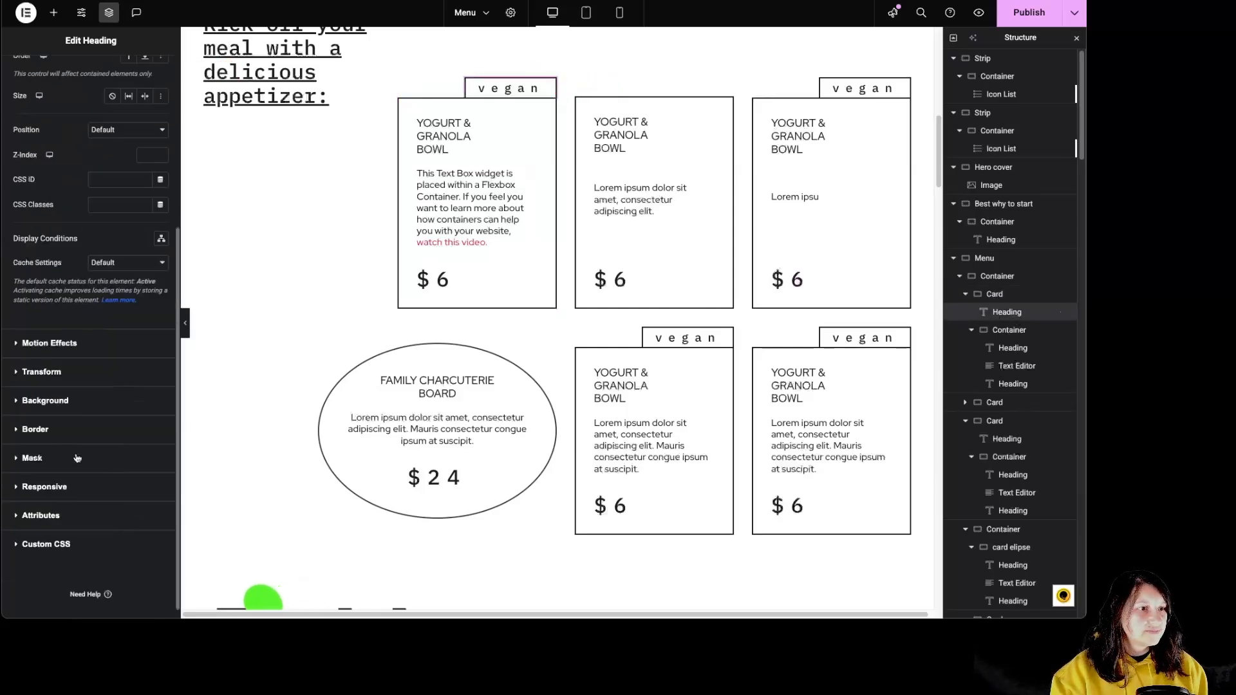
pyautogui.click(59, 440)
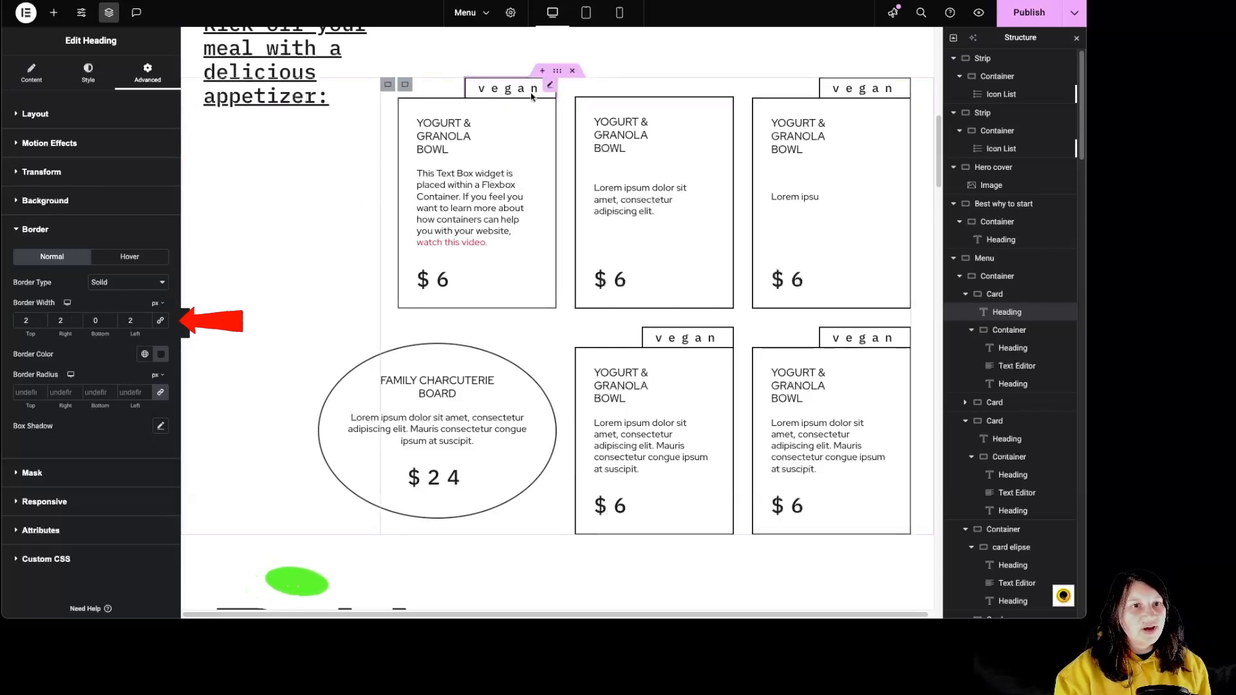
# Examine the border and padding settings of the first card's inner container.
pyautogui.click(1009, 331)
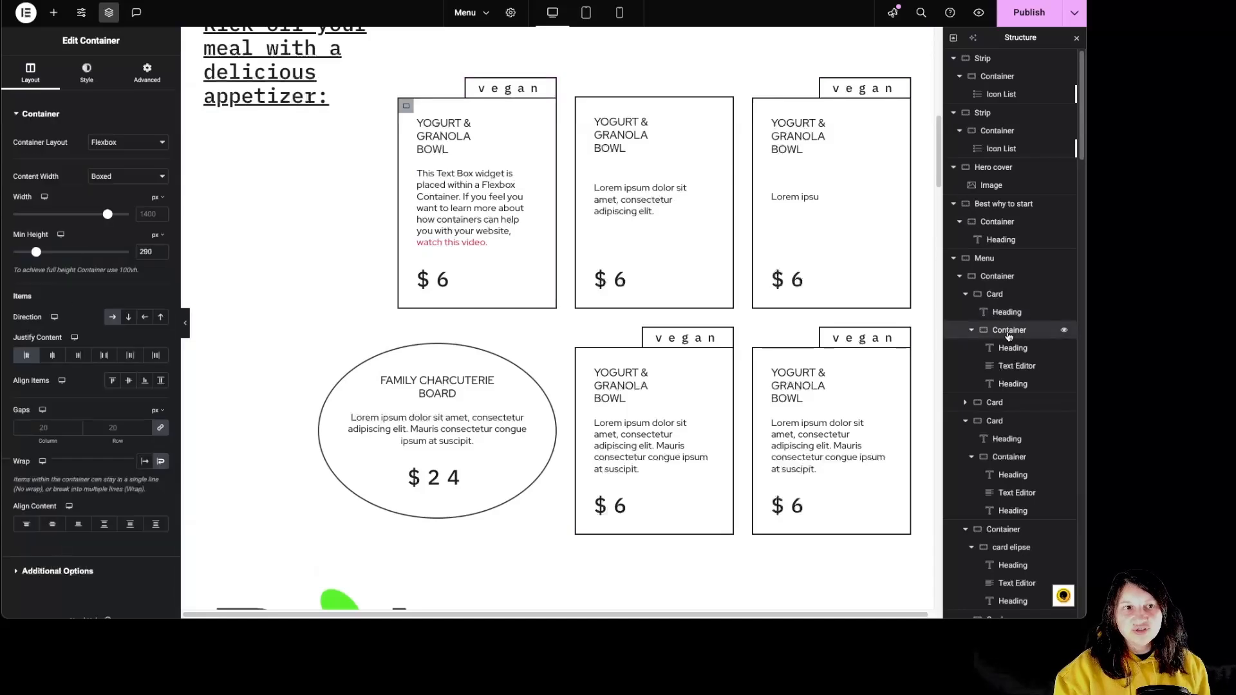
pyautogui.click(86, 72)
pyautogui.click(64, 243)
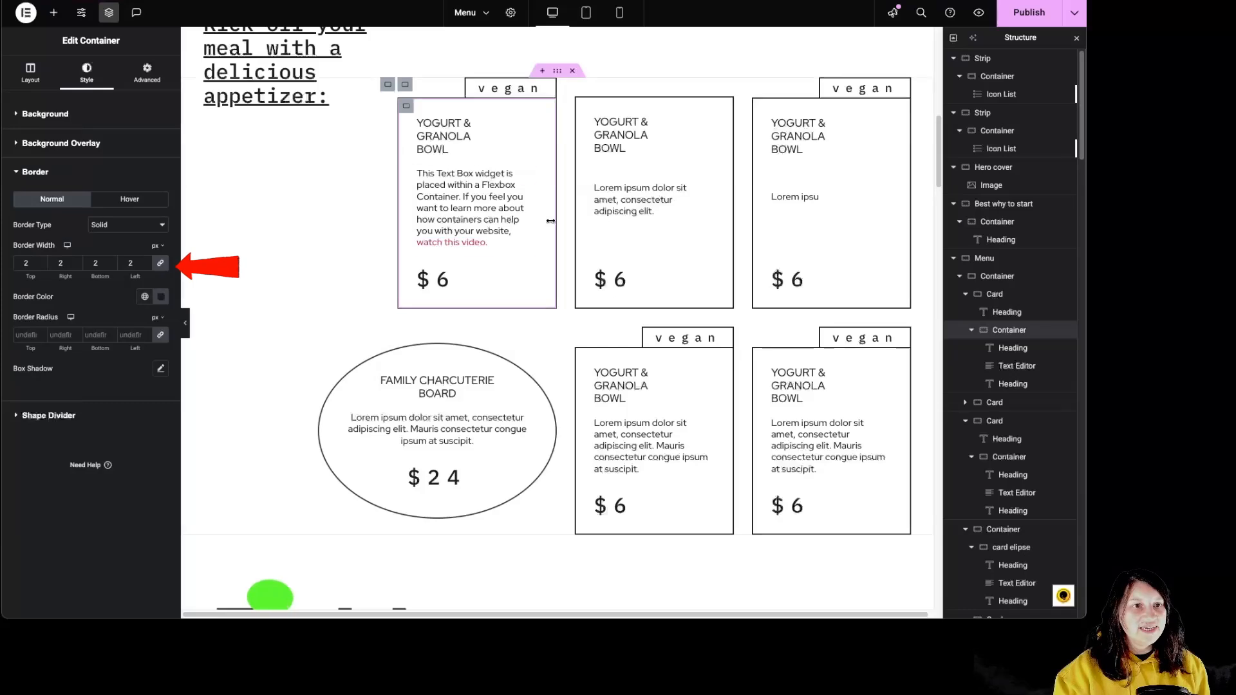
pyautogui.click(147, 72)
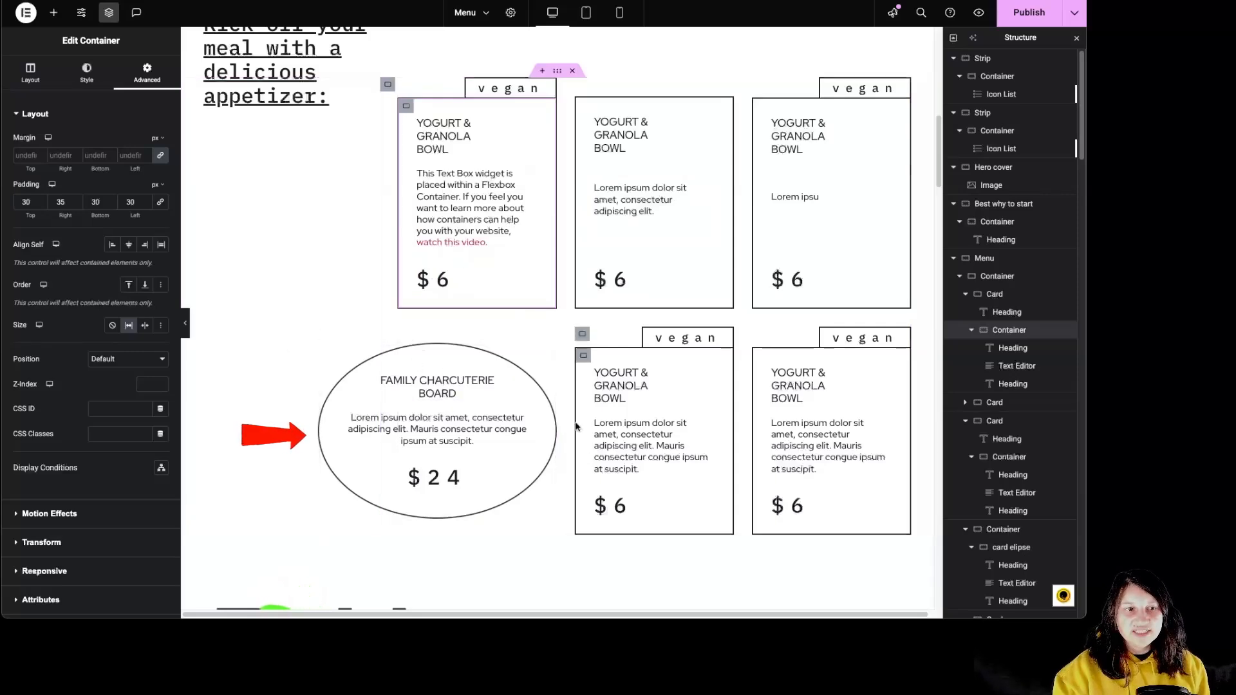
# Examine the layout of the card elipse and the layout and advanced settings of its parent container.
pyautogui.click(966, 296)
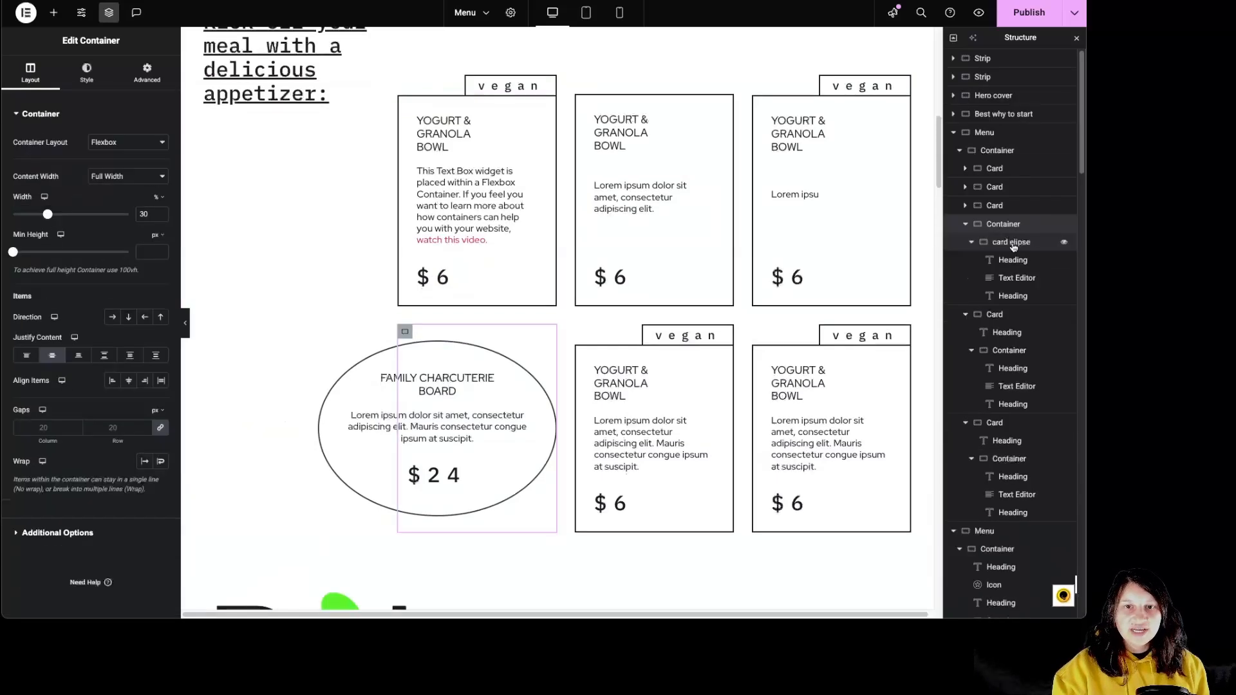
pyautogui.click(1012, 246)
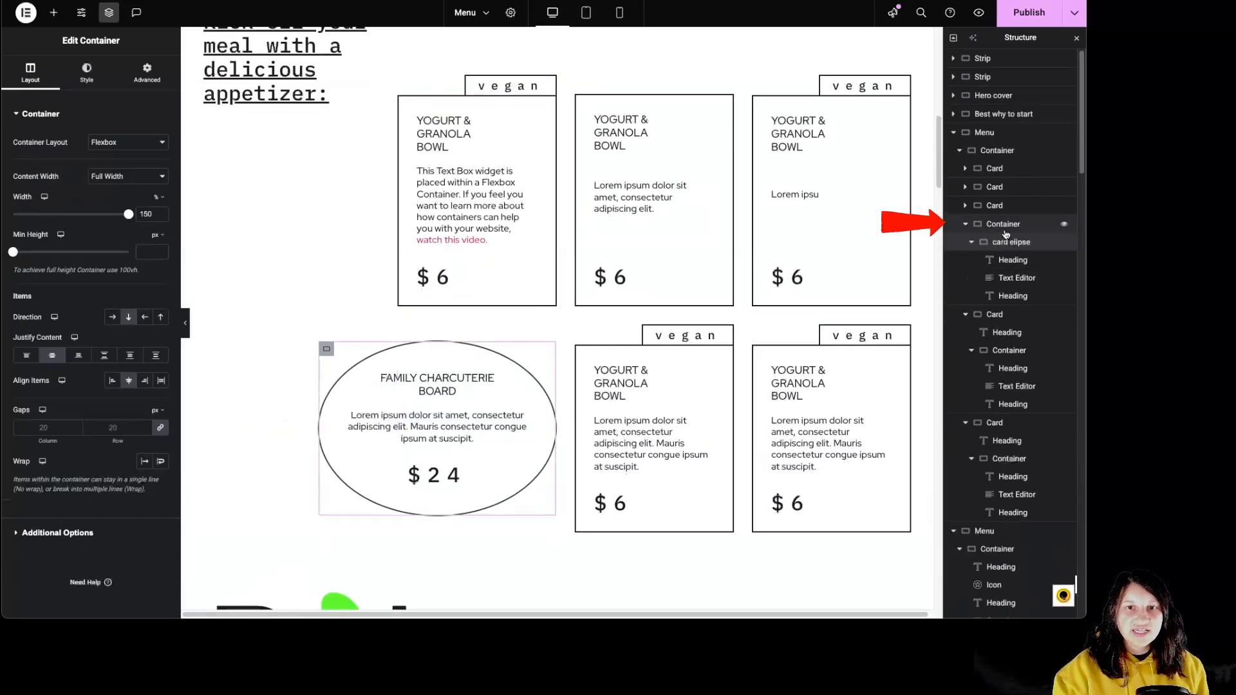
pyautogui.click(1003, 226)
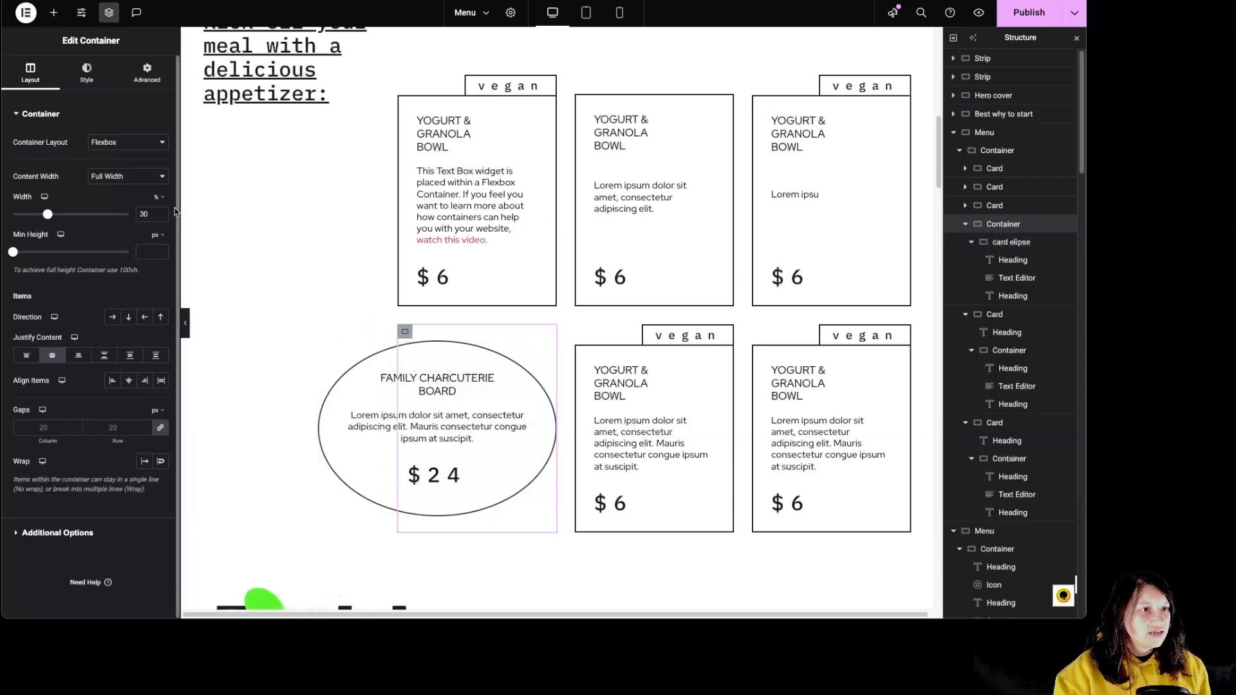
pyautogui.click(150, 76)
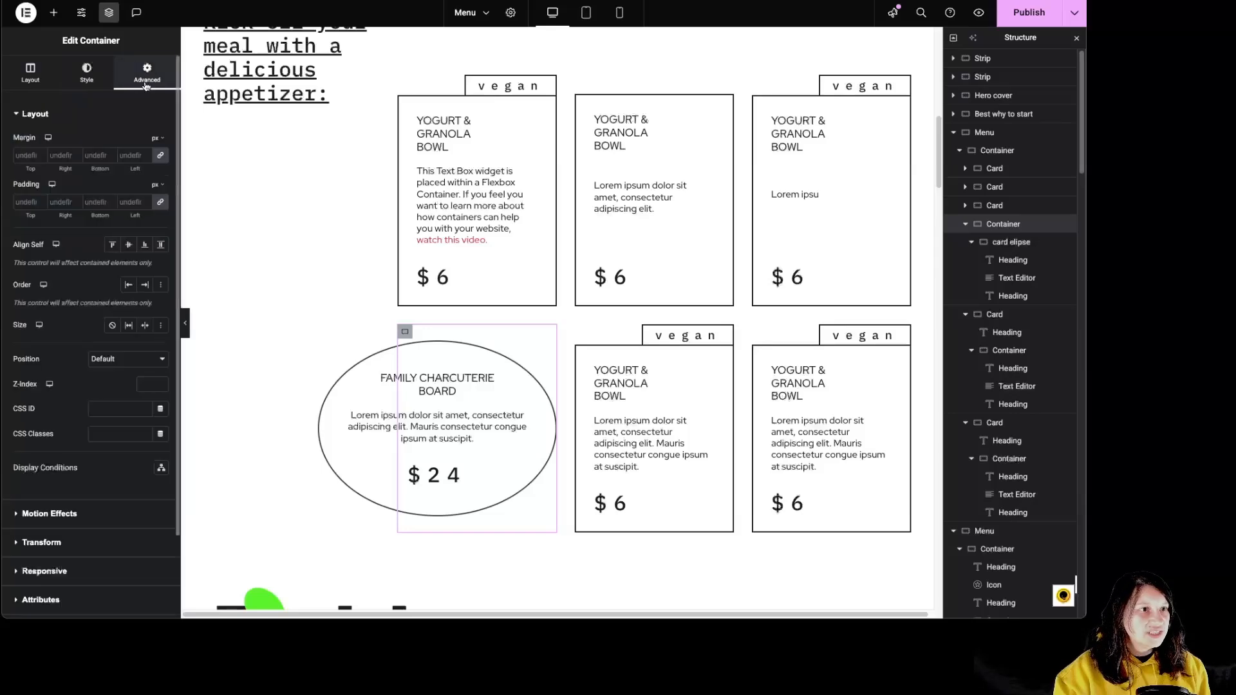
# Try a width of 100% on the card elipse container and set it back to 150%.
pyautogui.click(1015, 243)
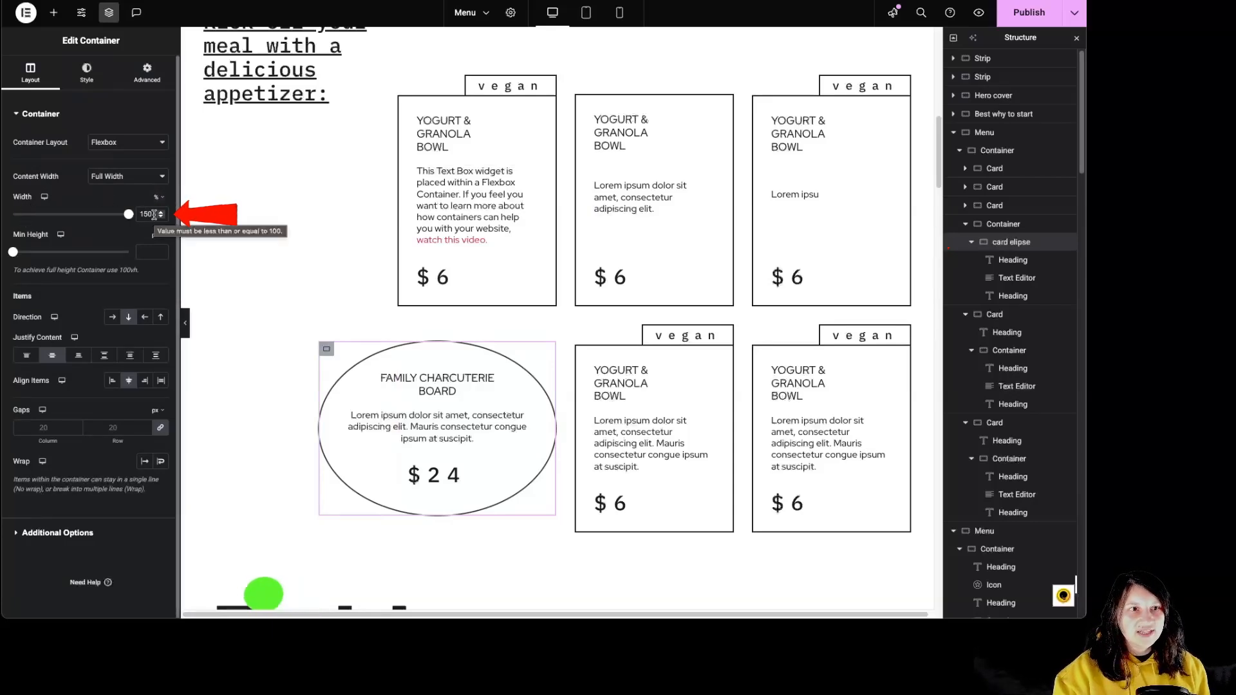
pyautogui.moveTo(154, 215); pyautogui.dragTo(140, 214)
pyautogui.write('100')
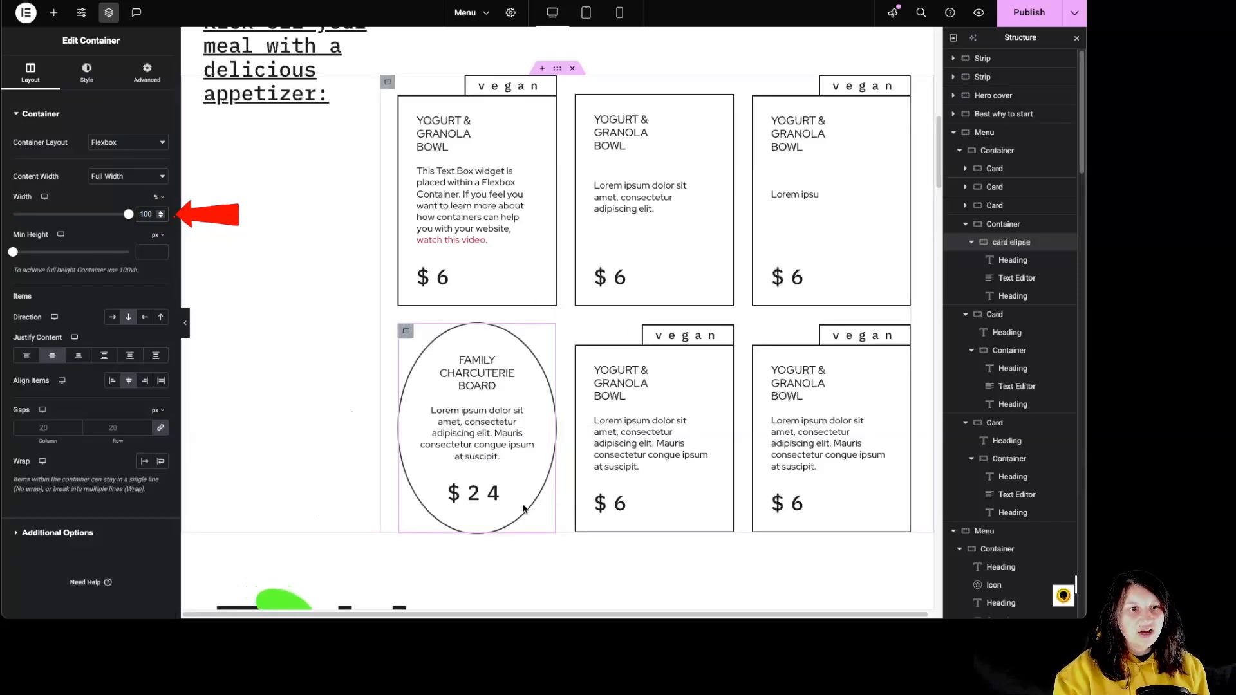
pyautogui.doubleClick(147, 214)
pyautogui.write('150')
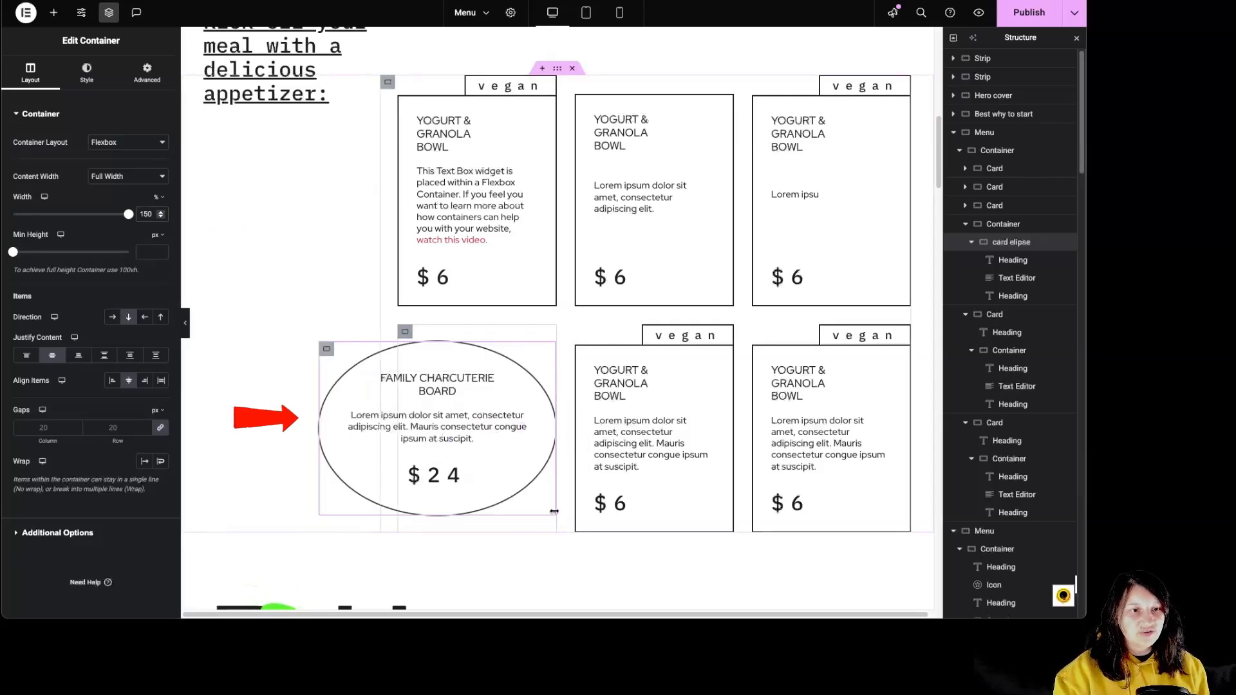
# Examine the border width and radius settings of the card elipse container.
pyautogui.click(89, 74)
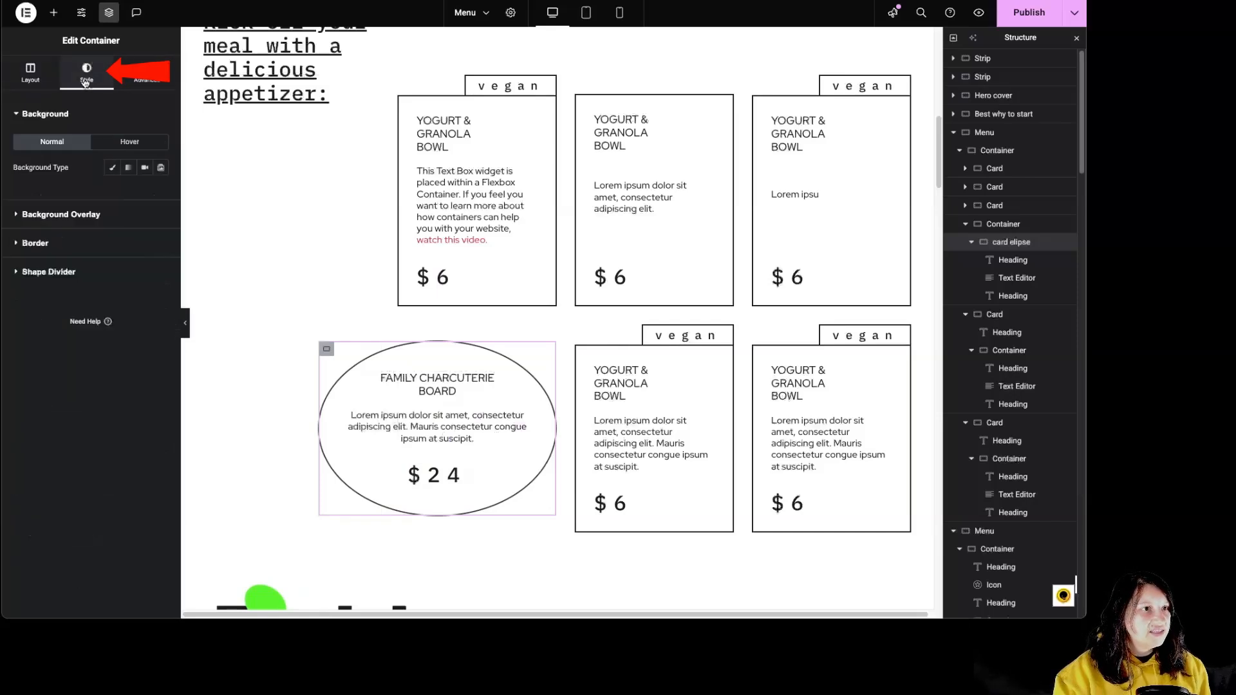
pyautogui.click(63, 249)
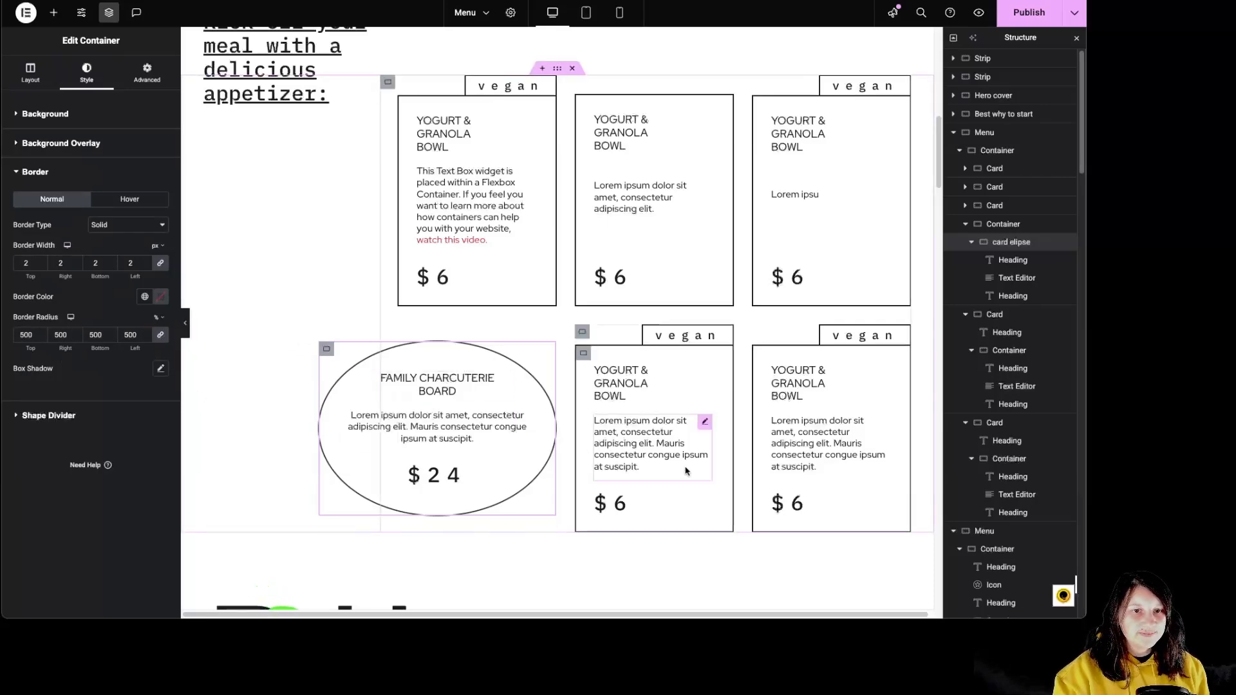
# Examine the layout of the second Menu section and its two inner containers.
pyautogui.scroll(-1, 692, 471)
pyautogui.scroll(-5, 692, 471)
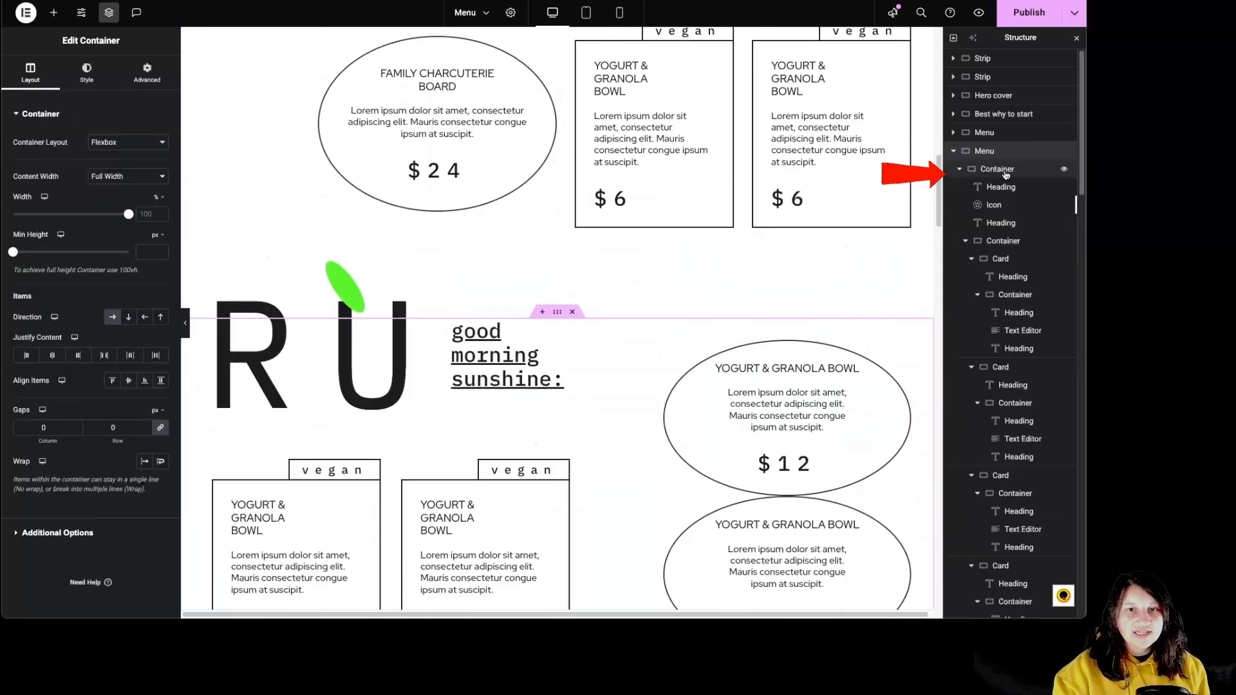
pyautogui.click(1007, 174)
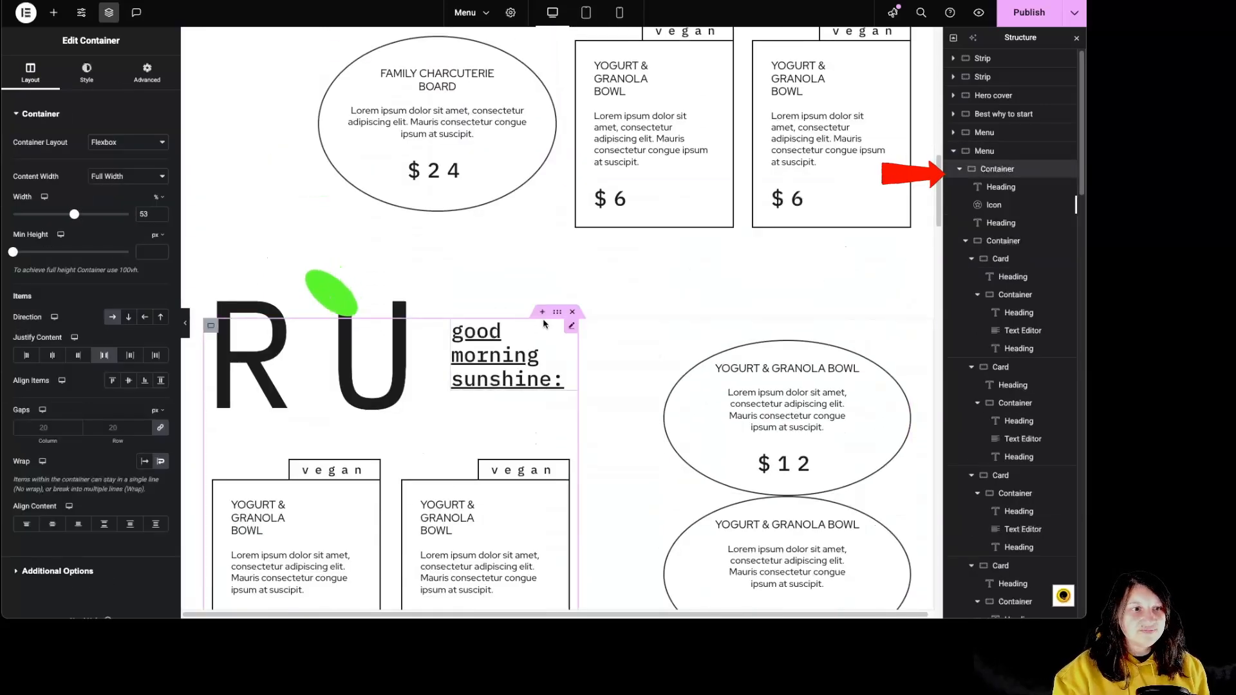
pyautogui.click(986, 151)
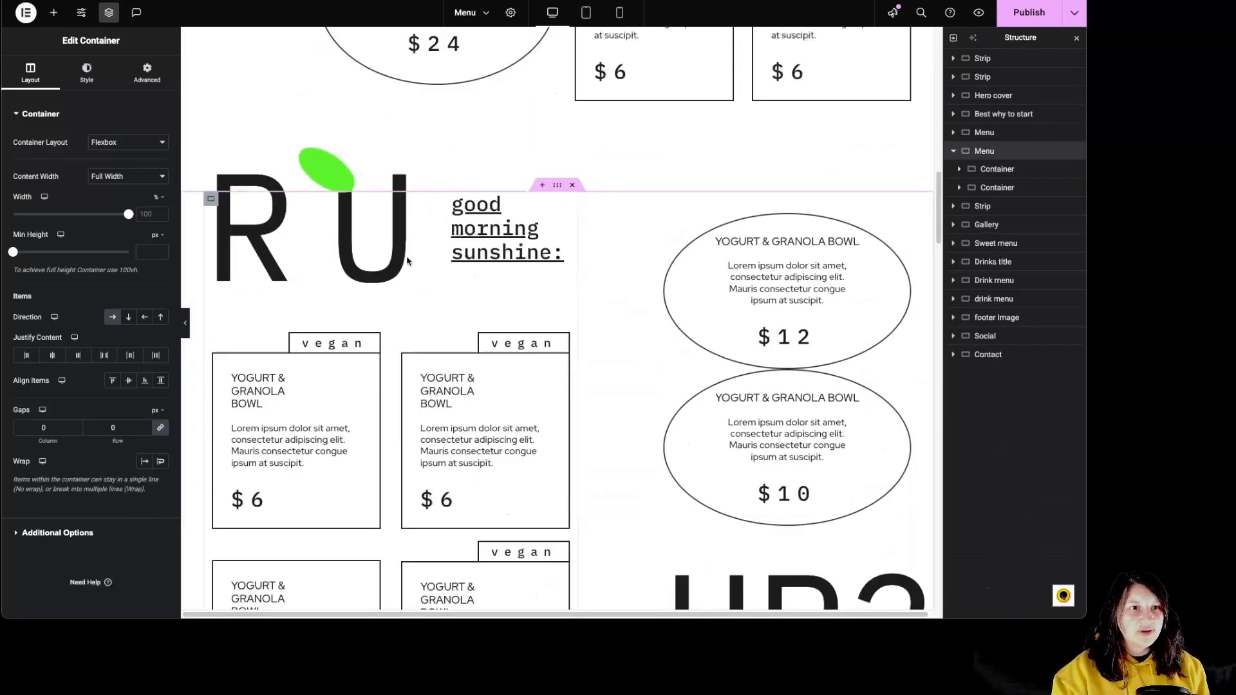
pyautogui.click(1000, 172)
pyautogui.click(997, 188)
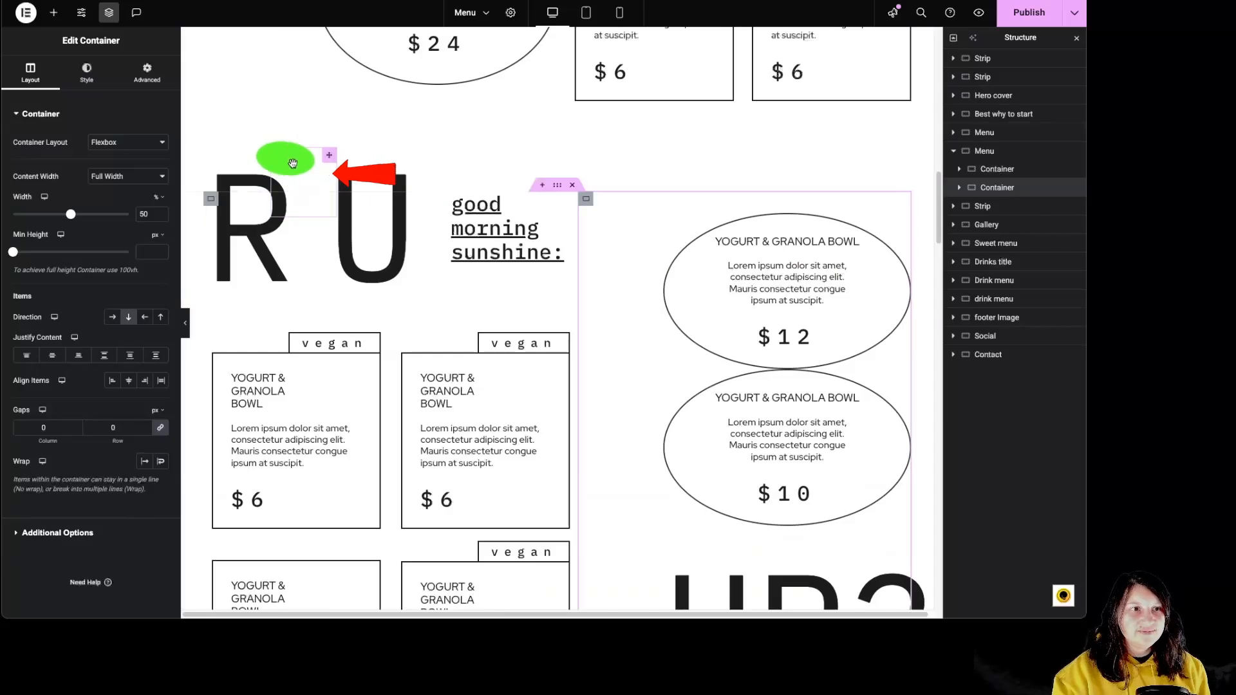
# Examine the green icon's motion effects, including its Mouse Track and 3D Tilt settings.
pyautogui.click(288, 167)
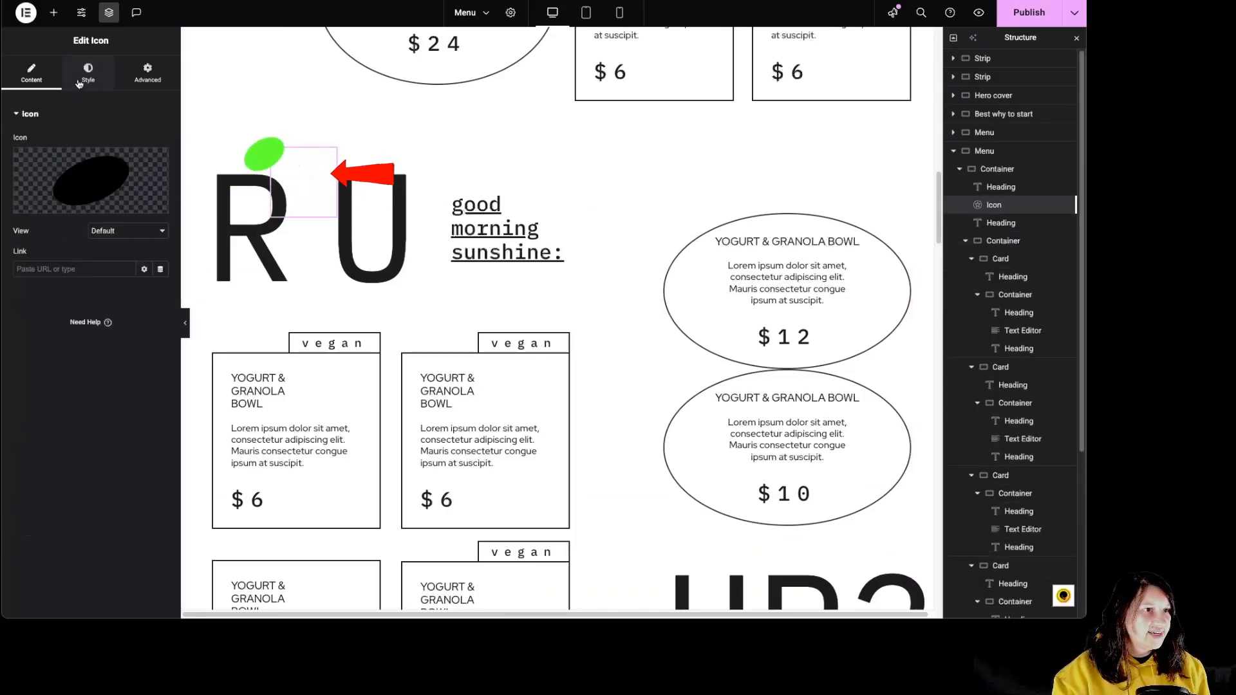
pyautogui.click(147, 71)
pyautogui.scroll(-5, 103, 300)
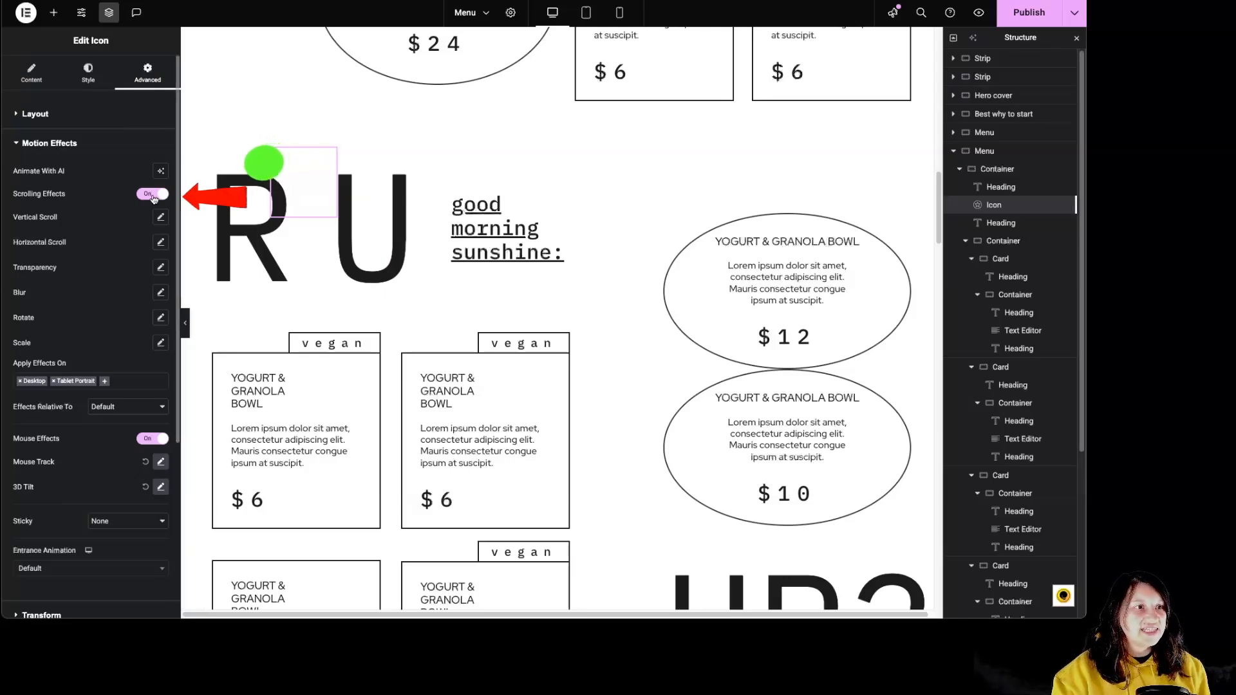
pyautogui.click(161, 462)
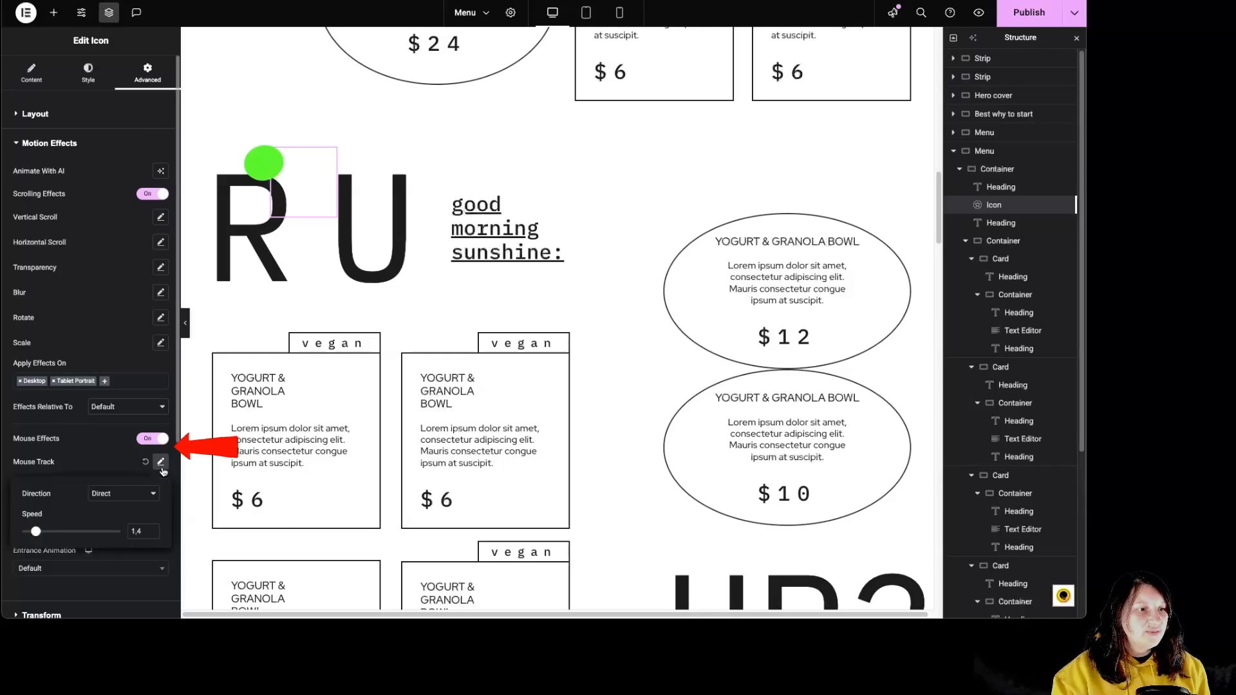
pyautogui.click(162, 468)
pyautogui.click(161, 487)
pyautogui.click(162, 487)
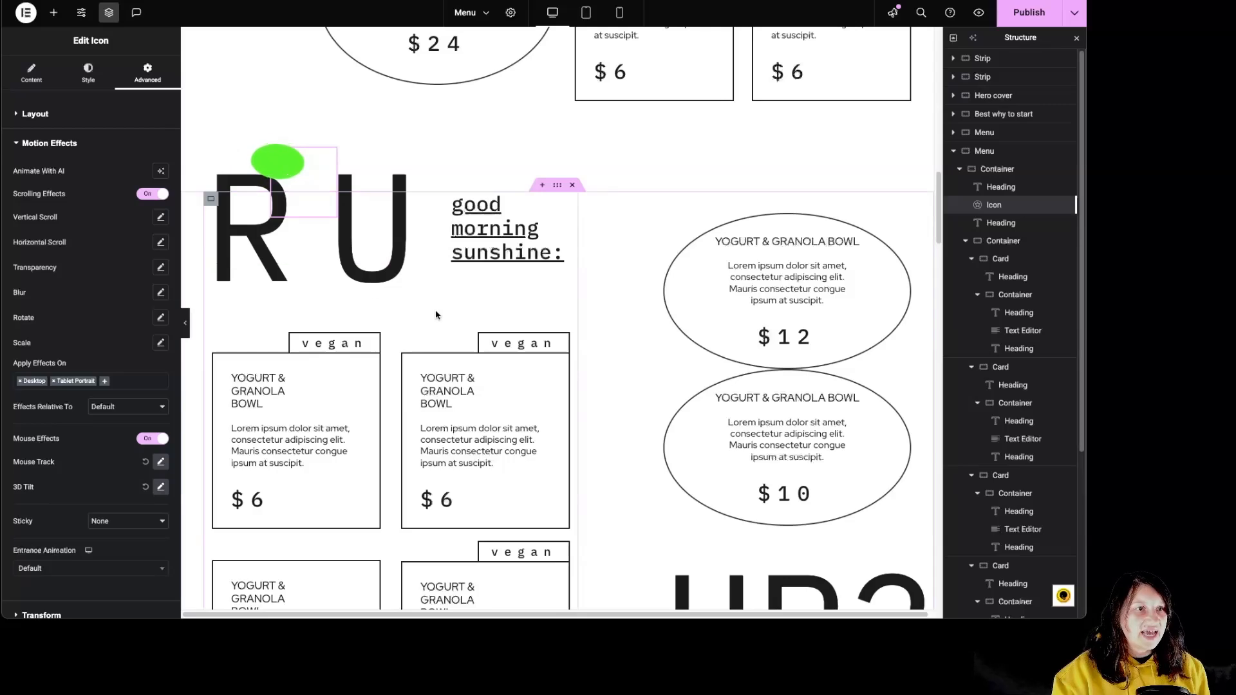
# Examine the second Menu section's two headings, its card container and the first card's layout.
pyautogui.click(1001, 188)
pyautogui.click(1008, 223)
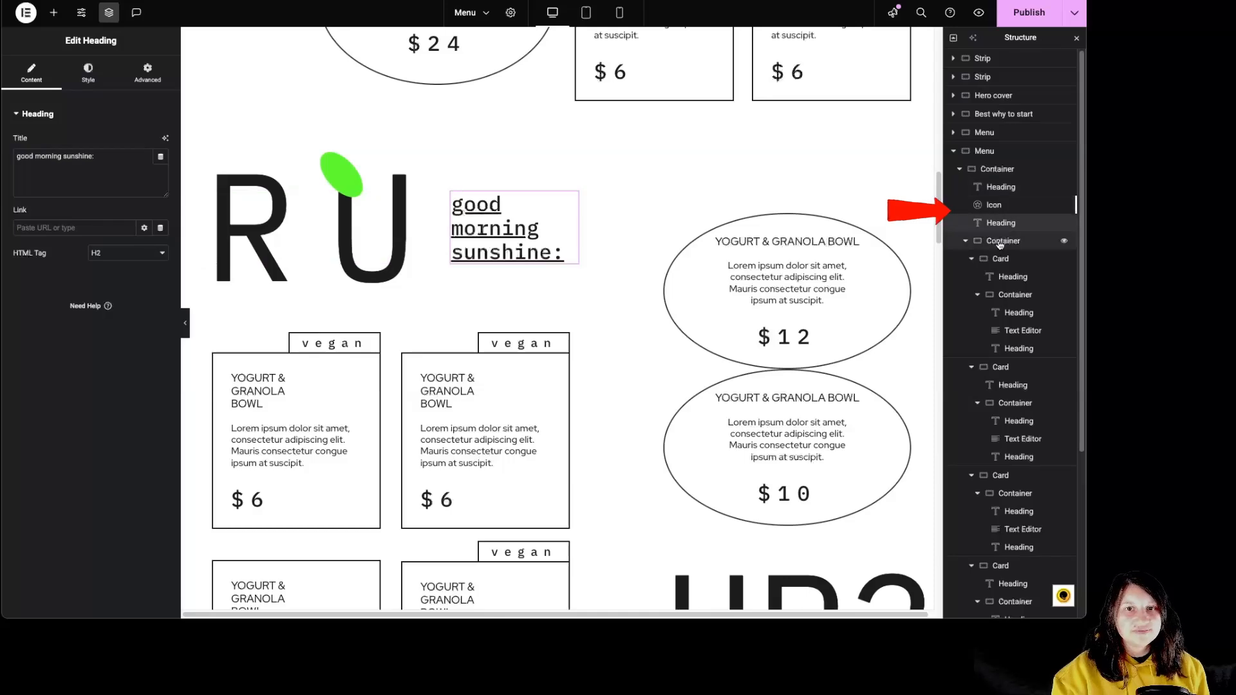
pyautogui.click(1003, 240)
pyautogui.scroll(-5, 546, 392)
pyautogui.scroll(2, 534, 381)
pyautogui.click(1002, 258)
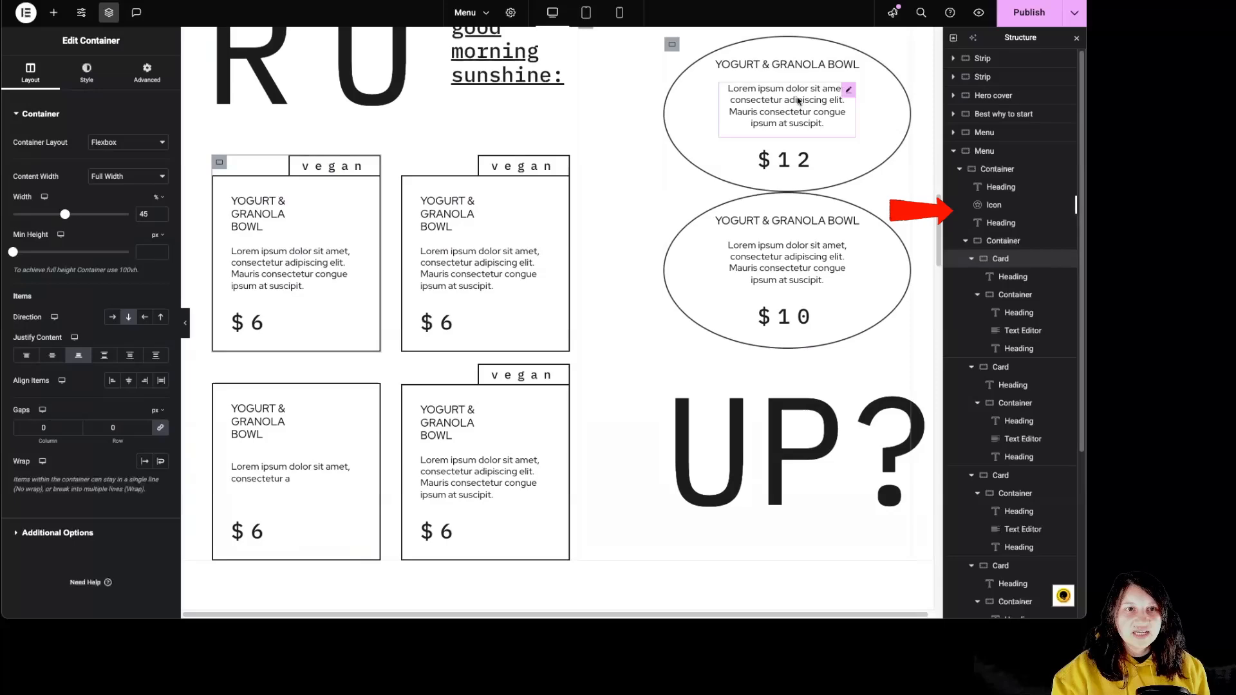
# Examine the horizontal scroll motion effect of the upside-down menu strip's icon list above the gallery.
pyautogui.scroll(-4, 783, 427)
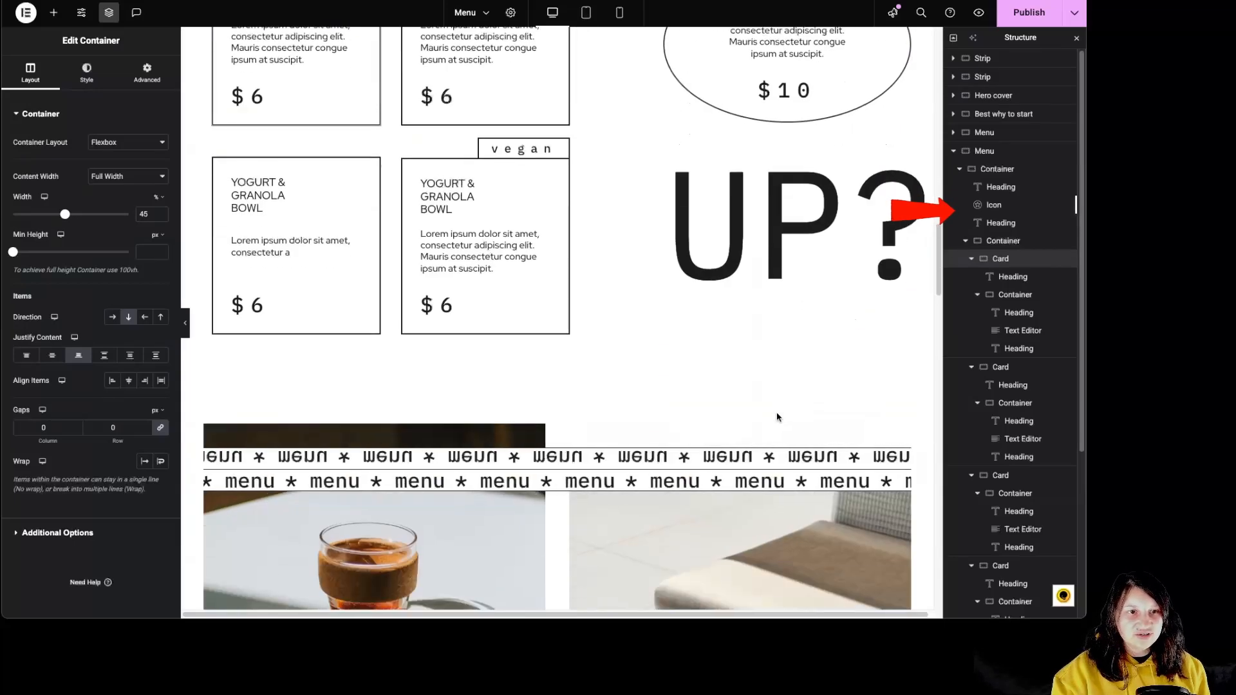
pyautogui.scroll(-6, 788, 386)
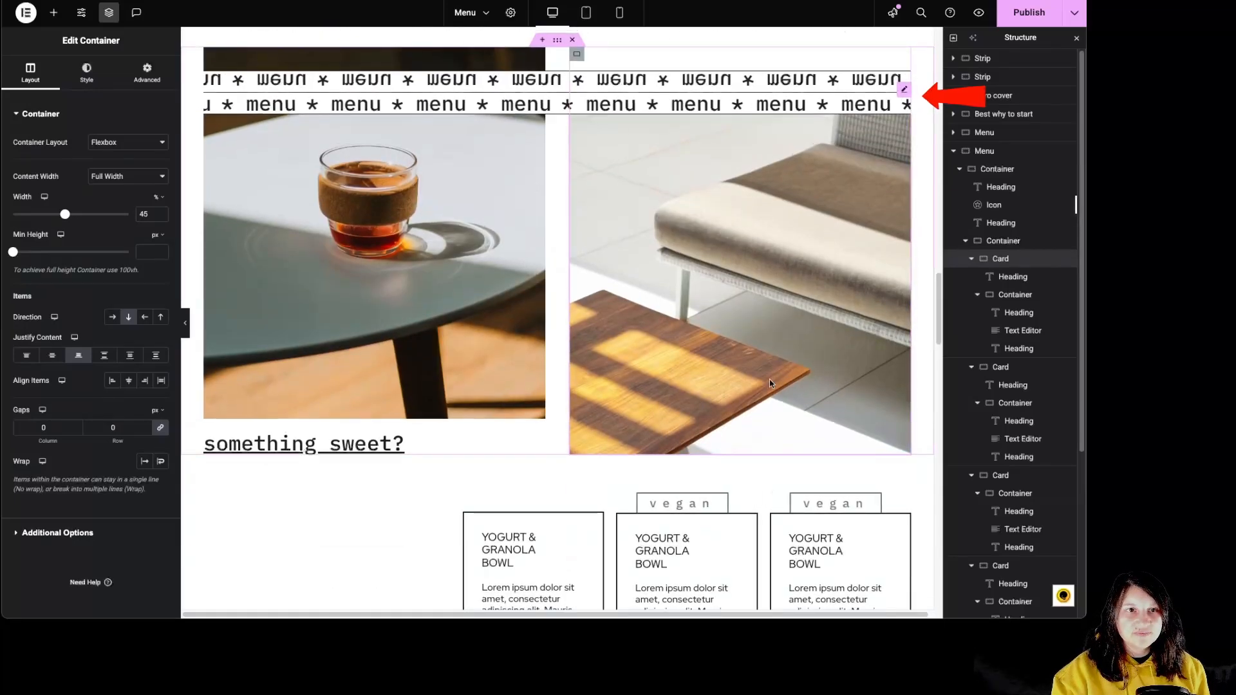
pyautogui.click(638, 89)
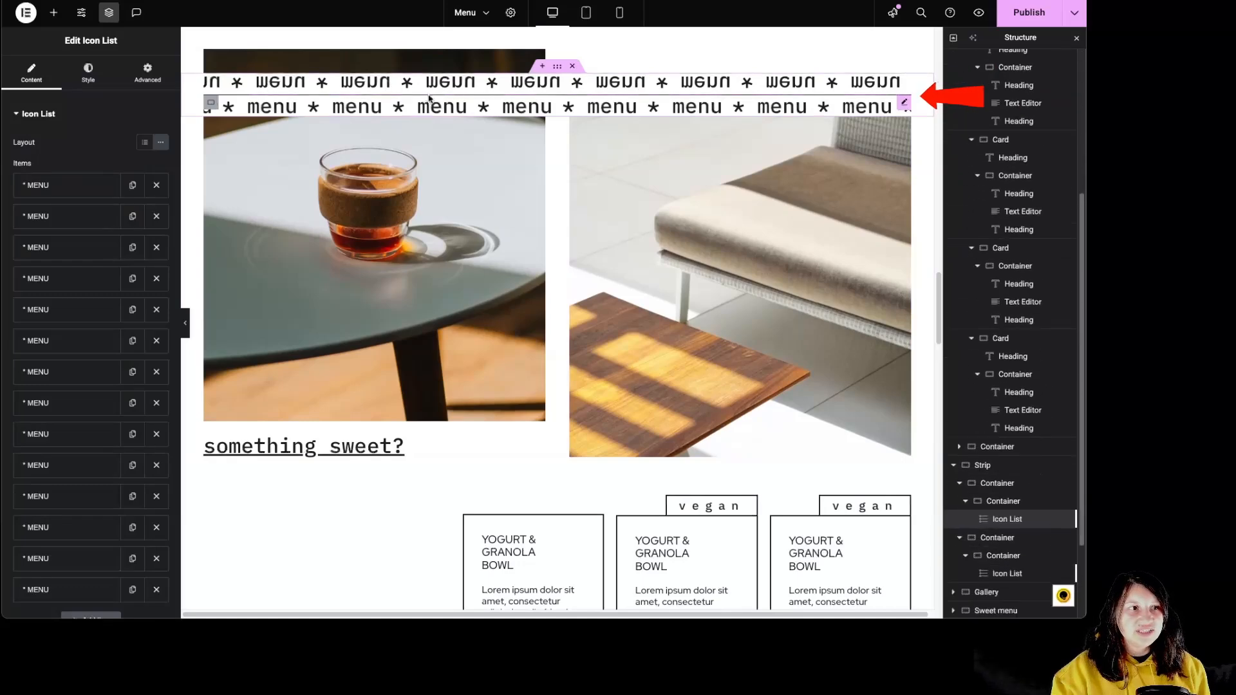
pyautogui.click(142, 77)
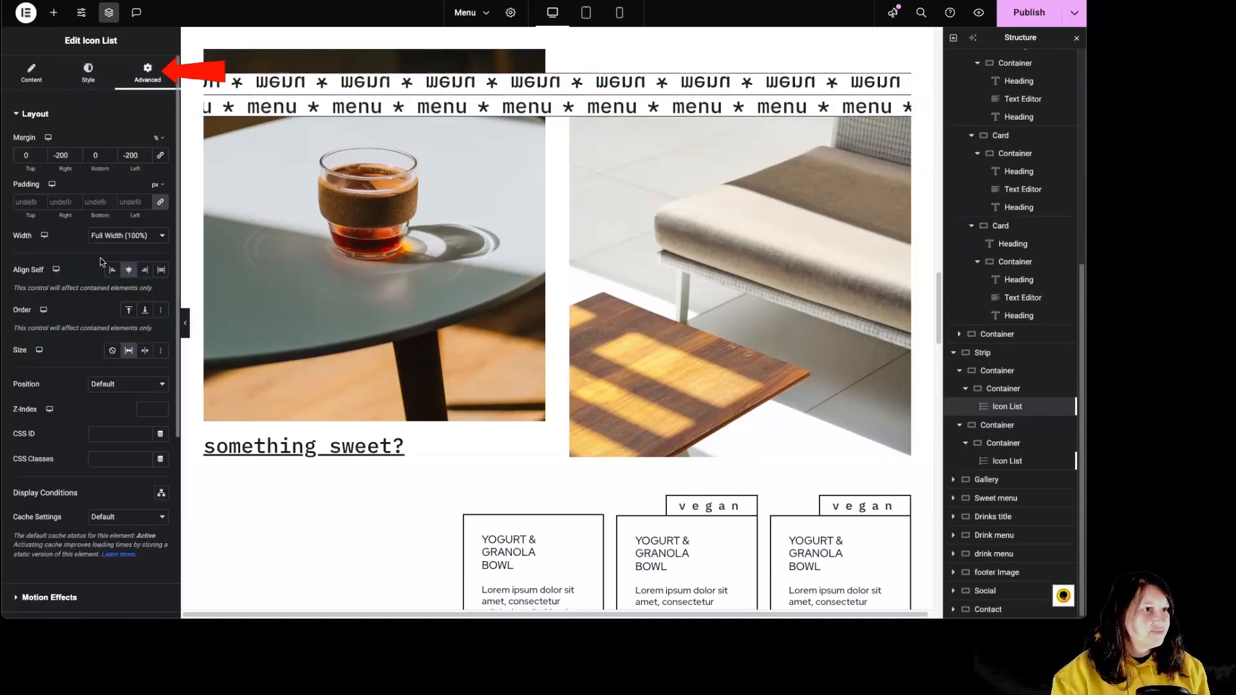
pyautogui.scroll(-3, 110, 349)
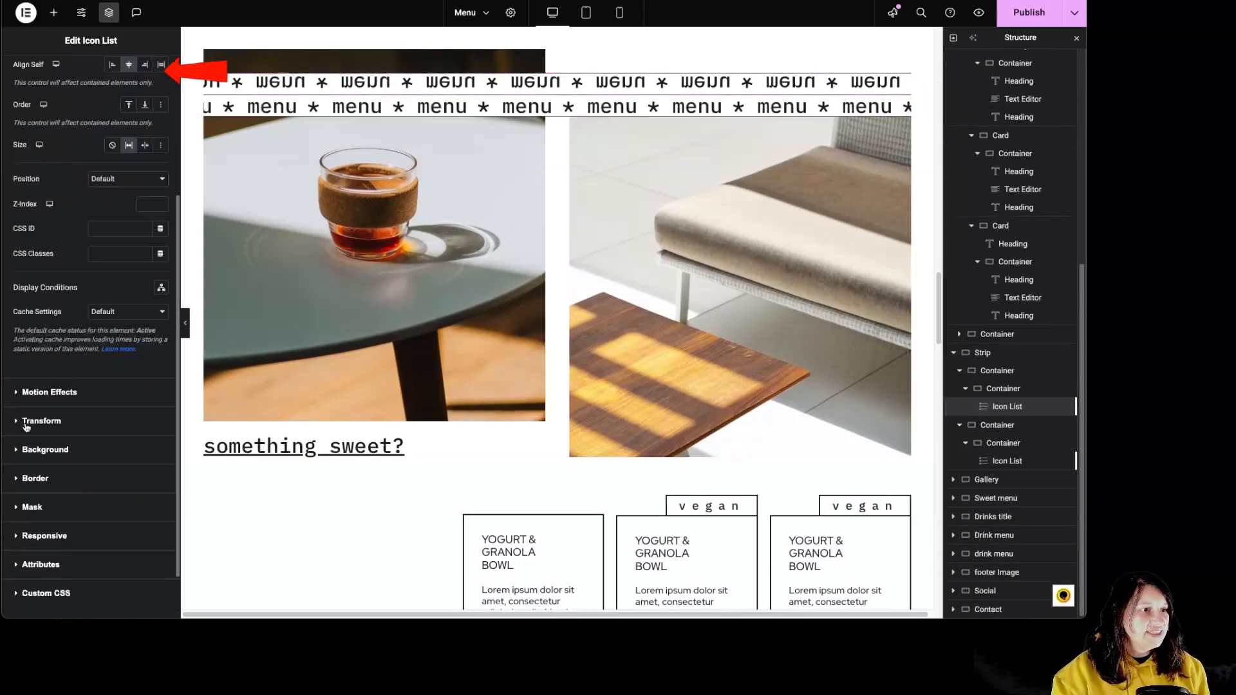
pyautogui.click(75, 393)
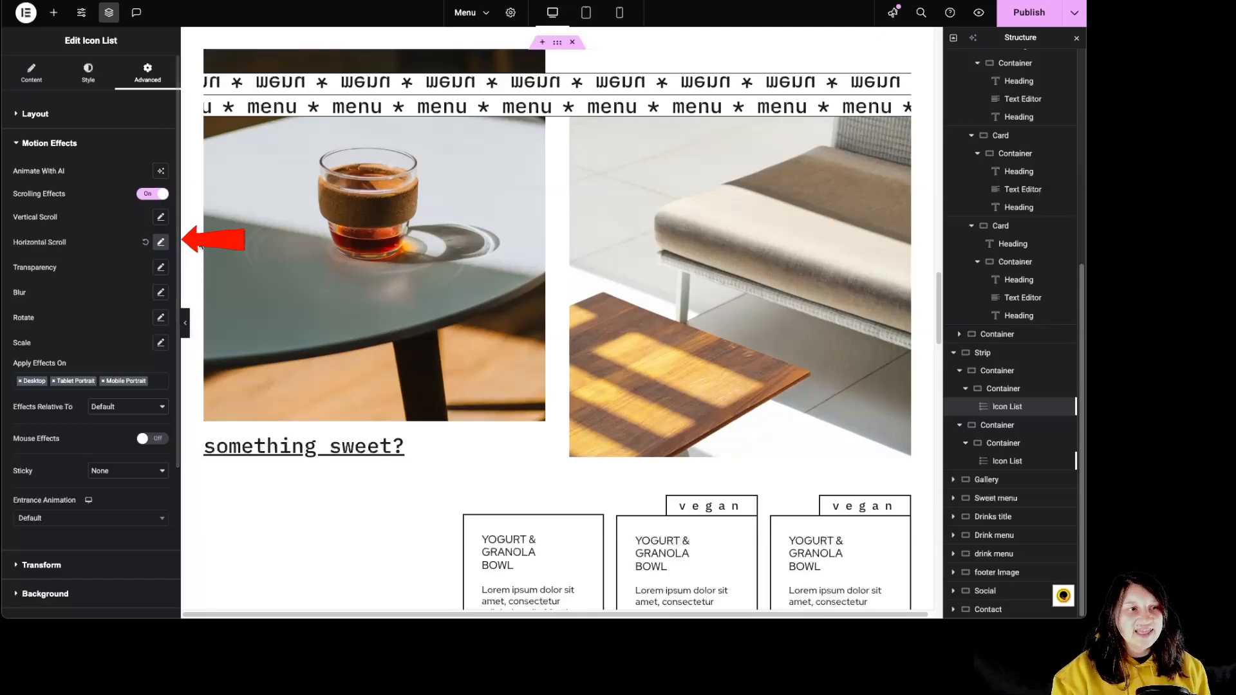
pyautogui.click(161, 243)
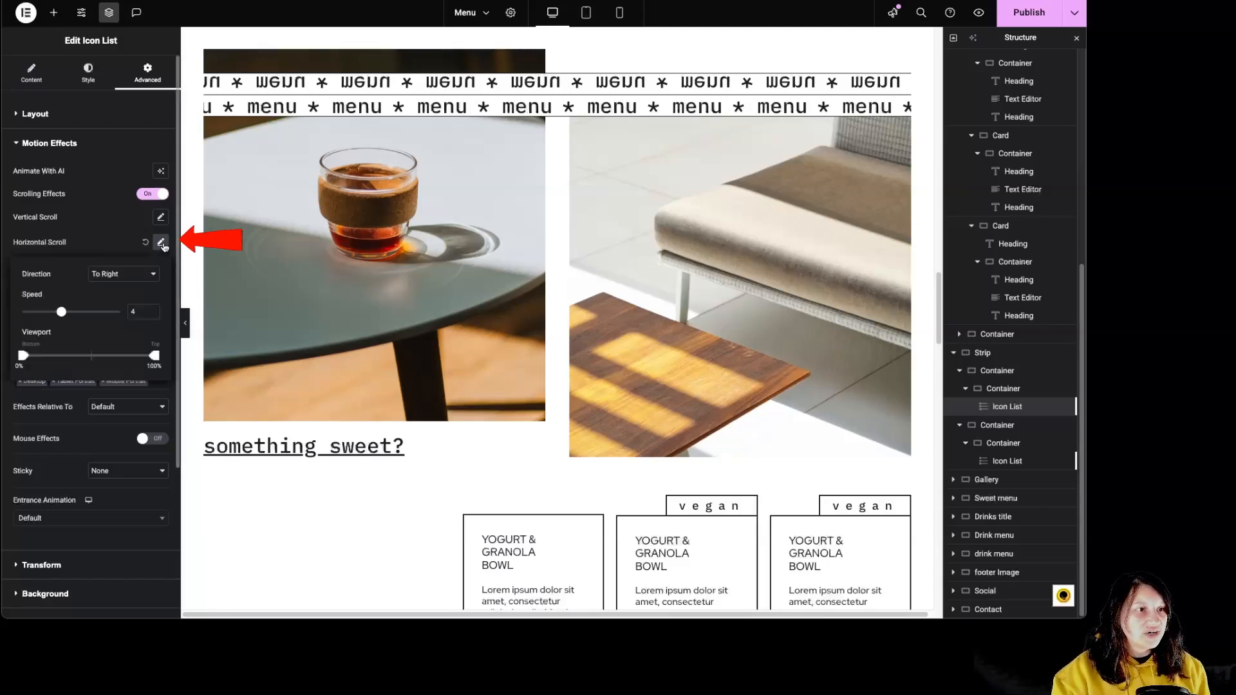
pyautogui.click(163, 244)
# Preview how the two menu strips above the gallery move as the page scrolls.
pyautogui.scroll(11, 687, 280)
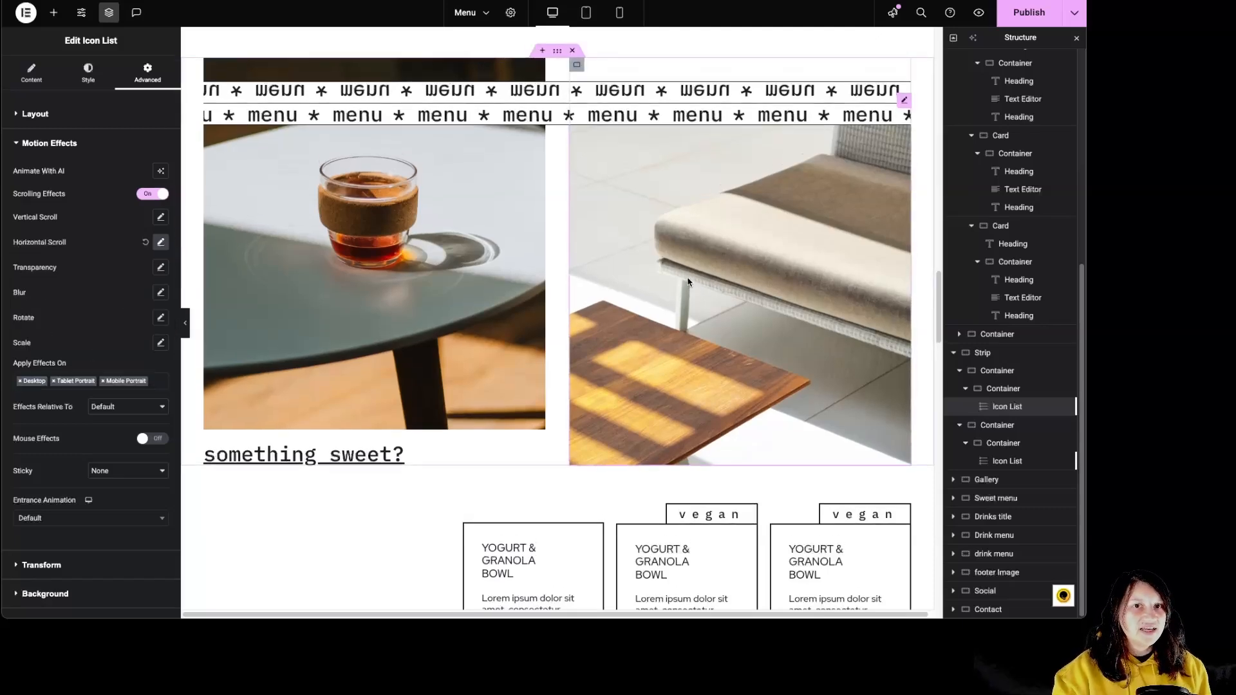
pyautogui.scroll(-6, 687, 282)
pyautogui.scroll(-6, 687, 282)
pyautogui.scroll(5, 681, 287)
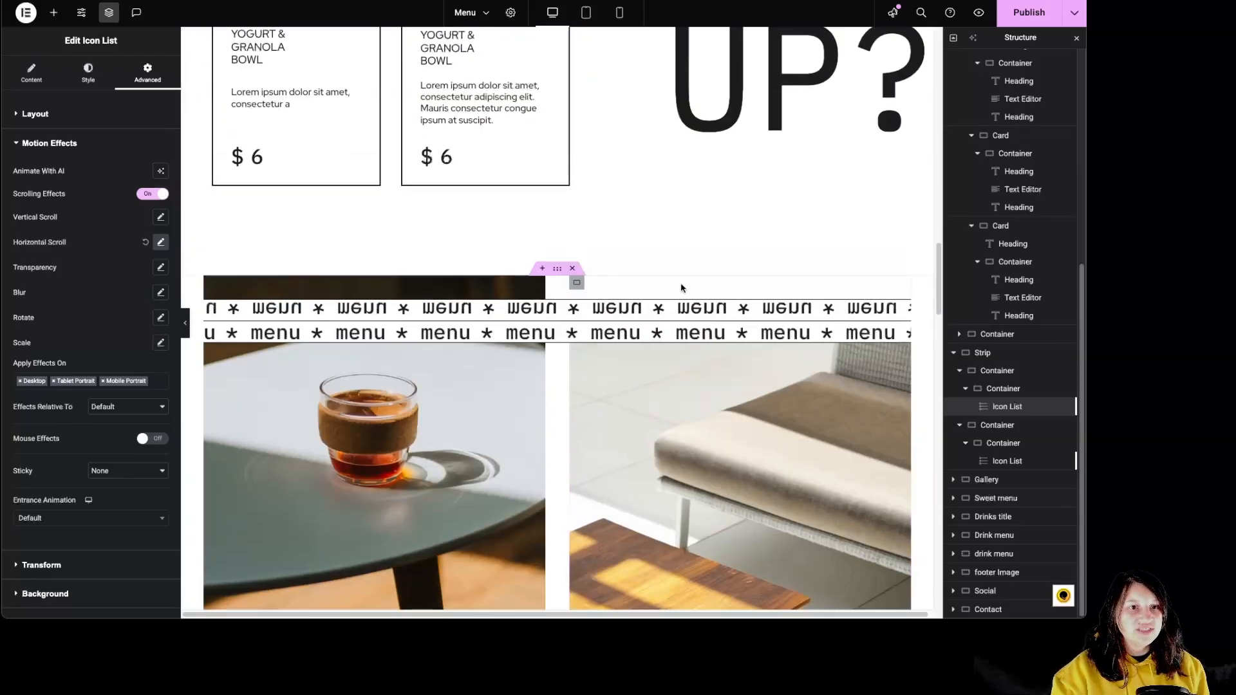
pyautogui.scroll(-8, 681, 287)
pyautogui.scroll(6, 681, 289)
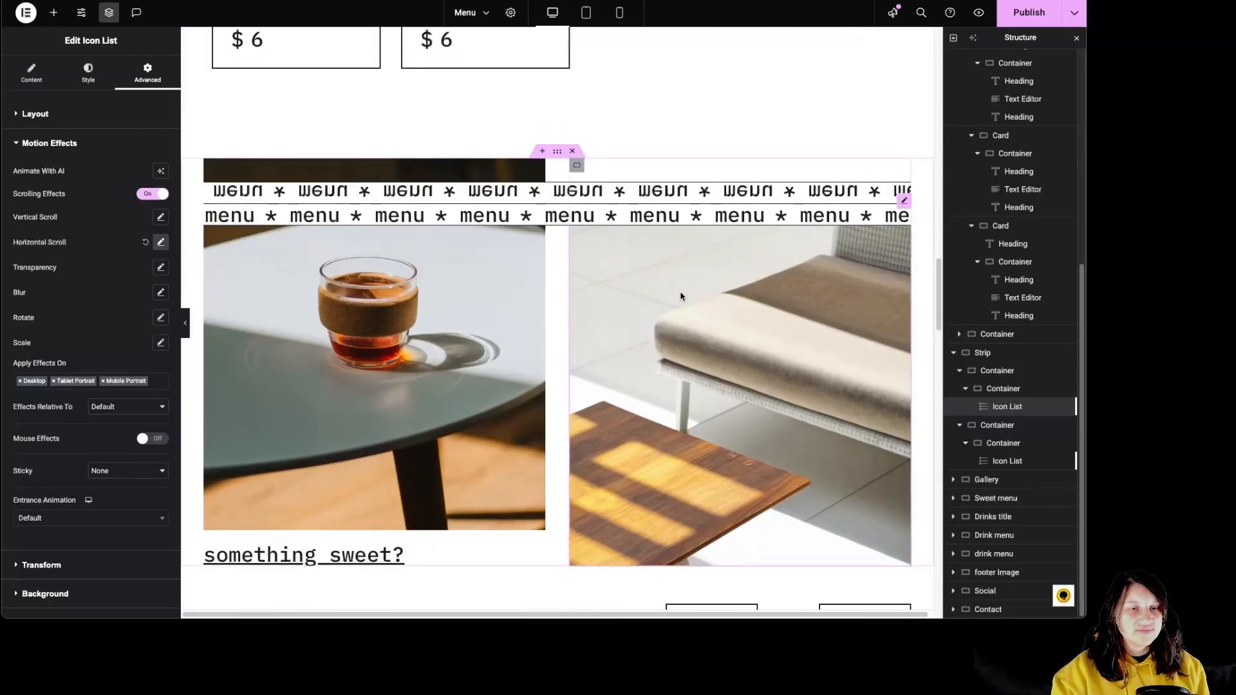
# Look through the Sweet menu cards and the Drinks title section with its green icon.
pyautogui.scroll(-6, 471, 380)
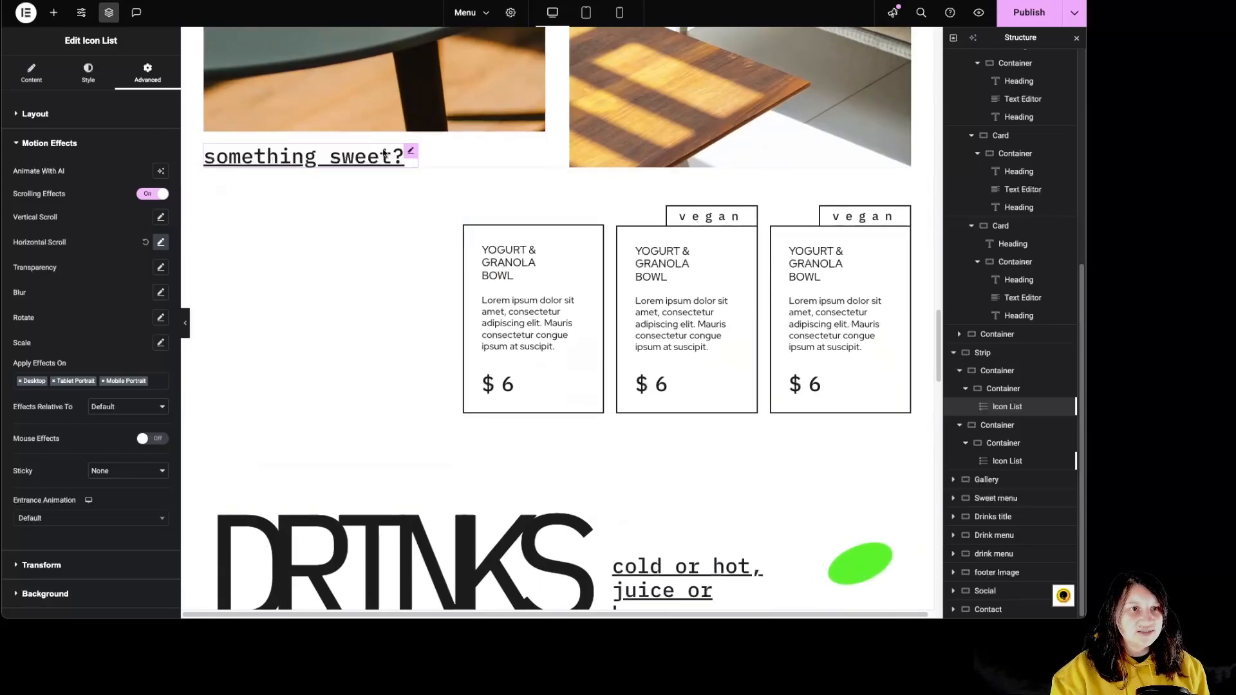
pyautogui.scroll(-4, 632, 394)
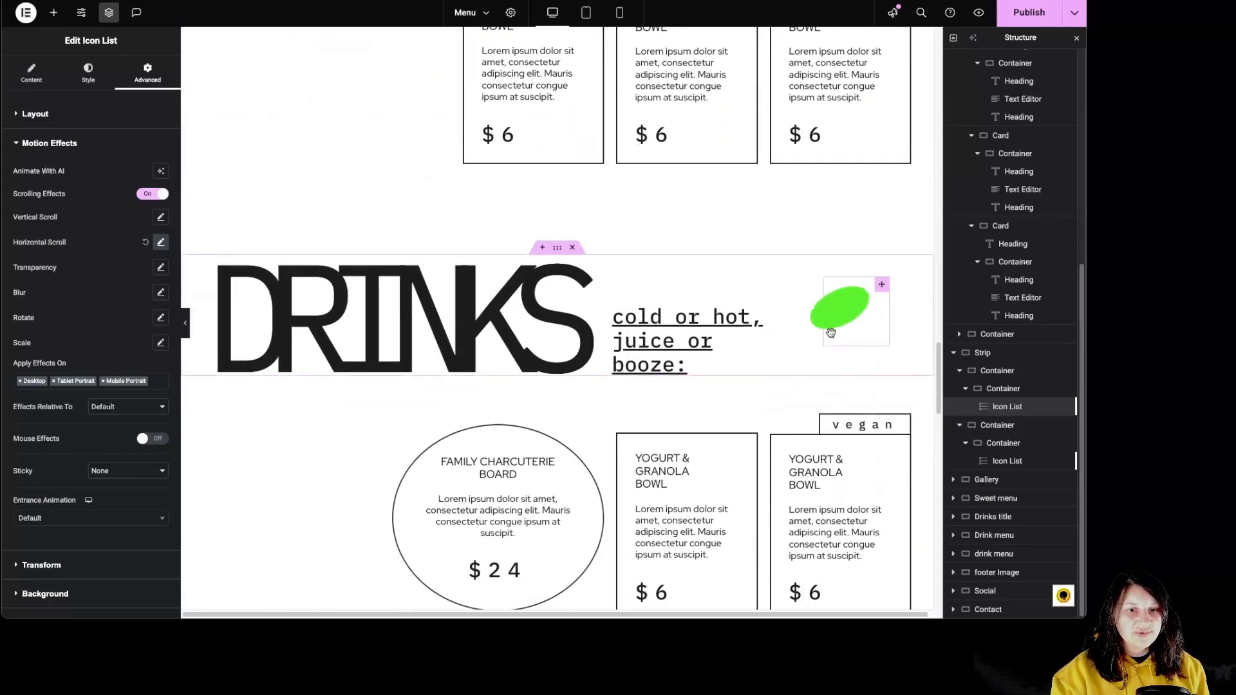
pyautogui.scroll(4, 830, 367)
pyautogui.scroll(4, 824, 371)
pyautogui.scroll(-11, 824, 372)
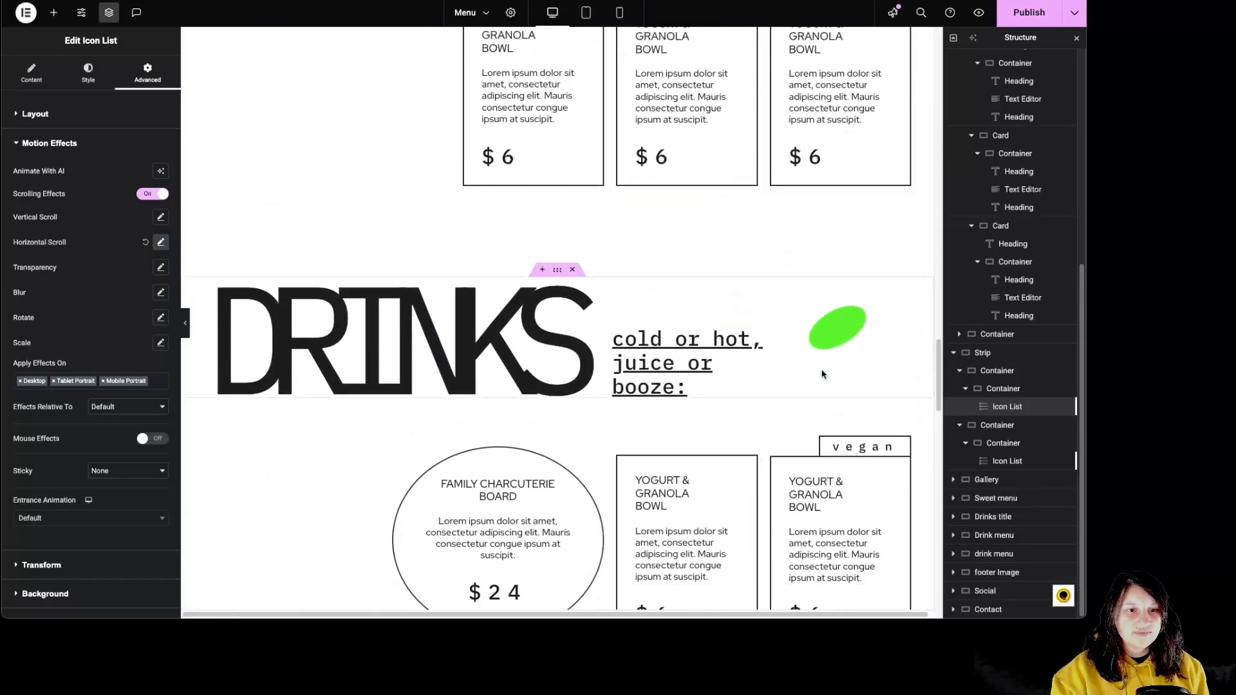
pyautogui.scroll(-3, 822, 374)
# Check the motion effects of the vegan card container in the Drink menu section.
pyautogui.click(885, 223)
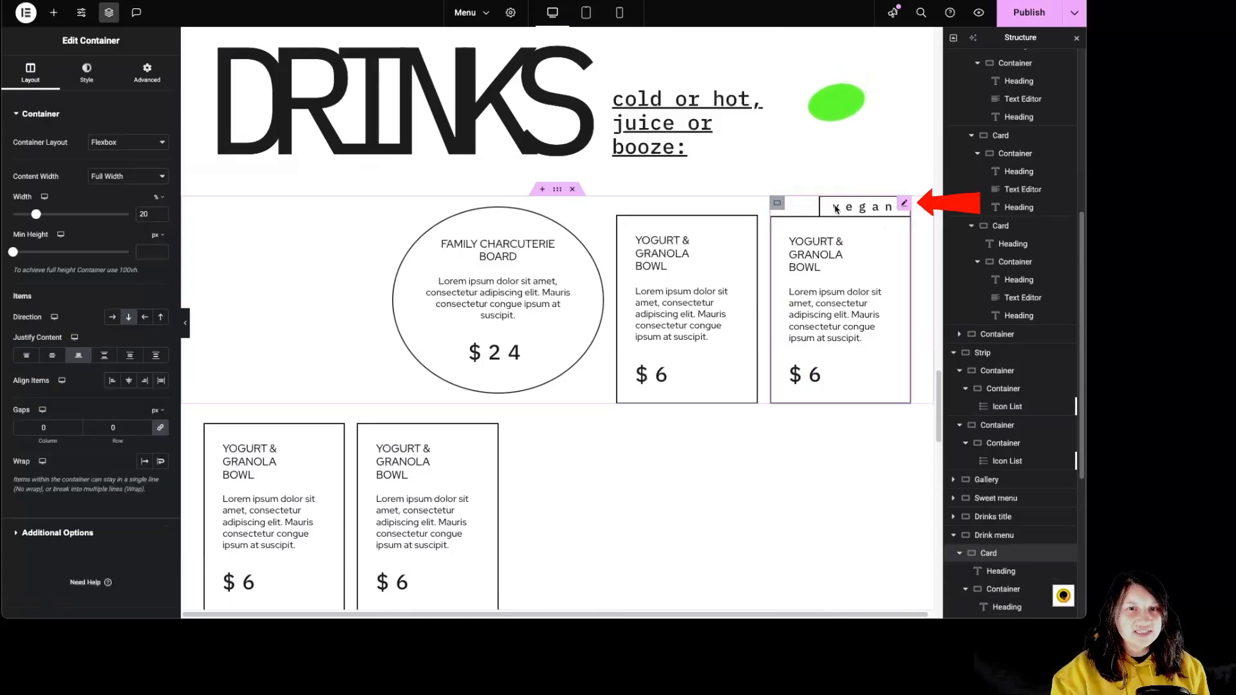
pyautogui.click(147, 72)
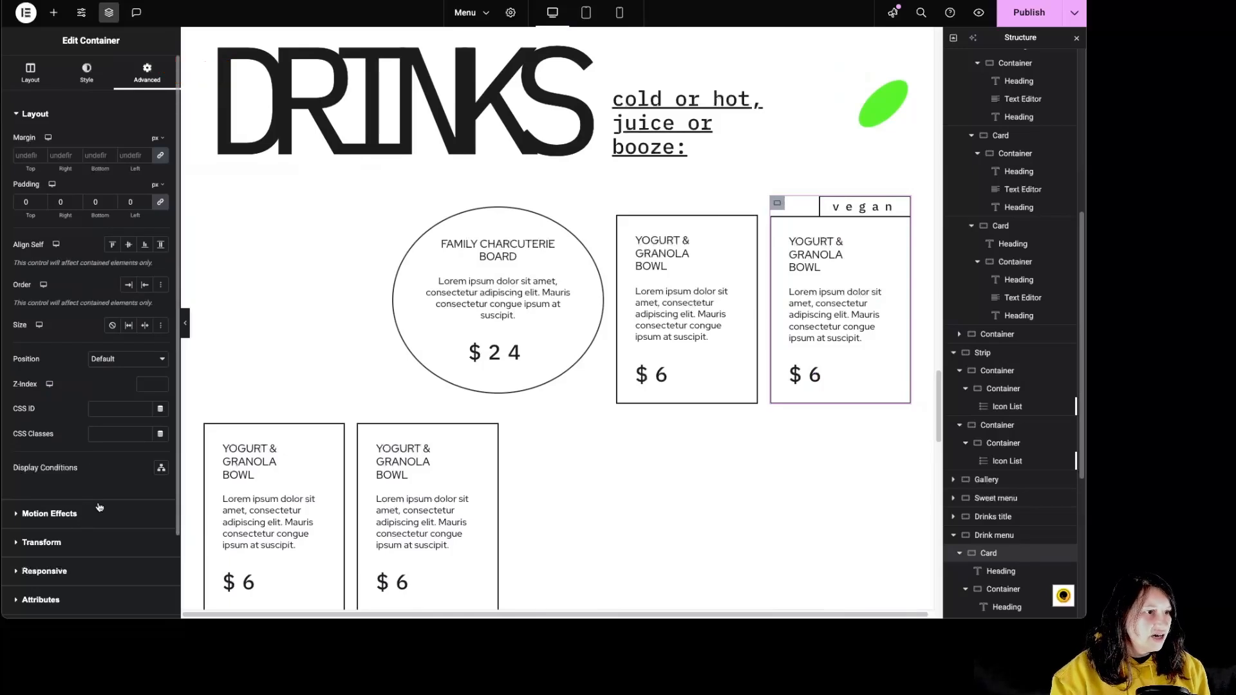
pyautogui.click(94, 515)
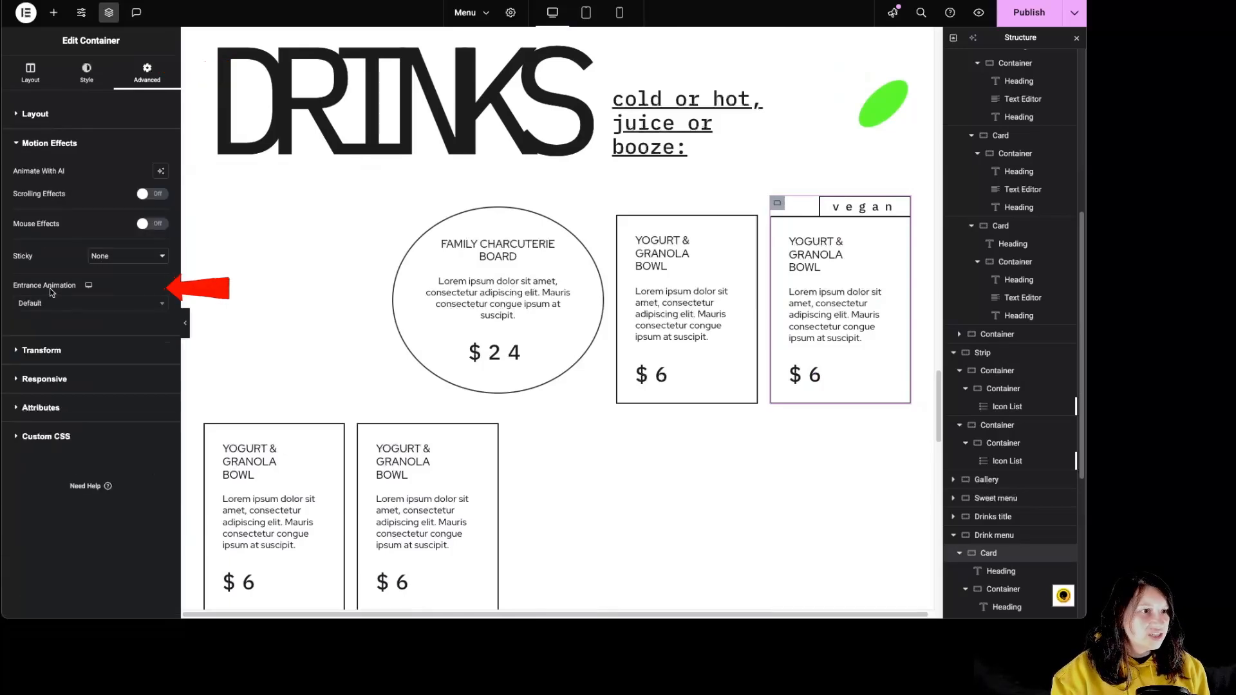
# Examine the entrance animation settings of the vegan heading on the first Drink menu card.
pyautogui.click(1001, 571)
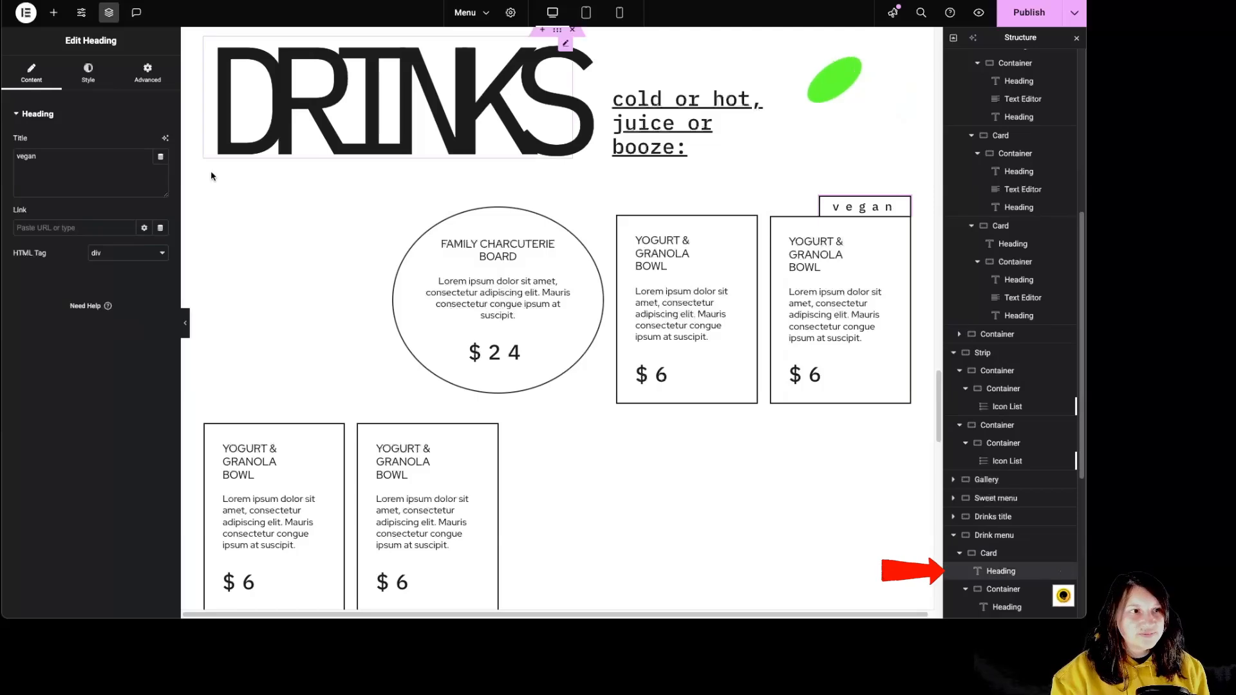
pyautogui.click(147, 72)
pyautogui.scroll(-5, 38, 368)
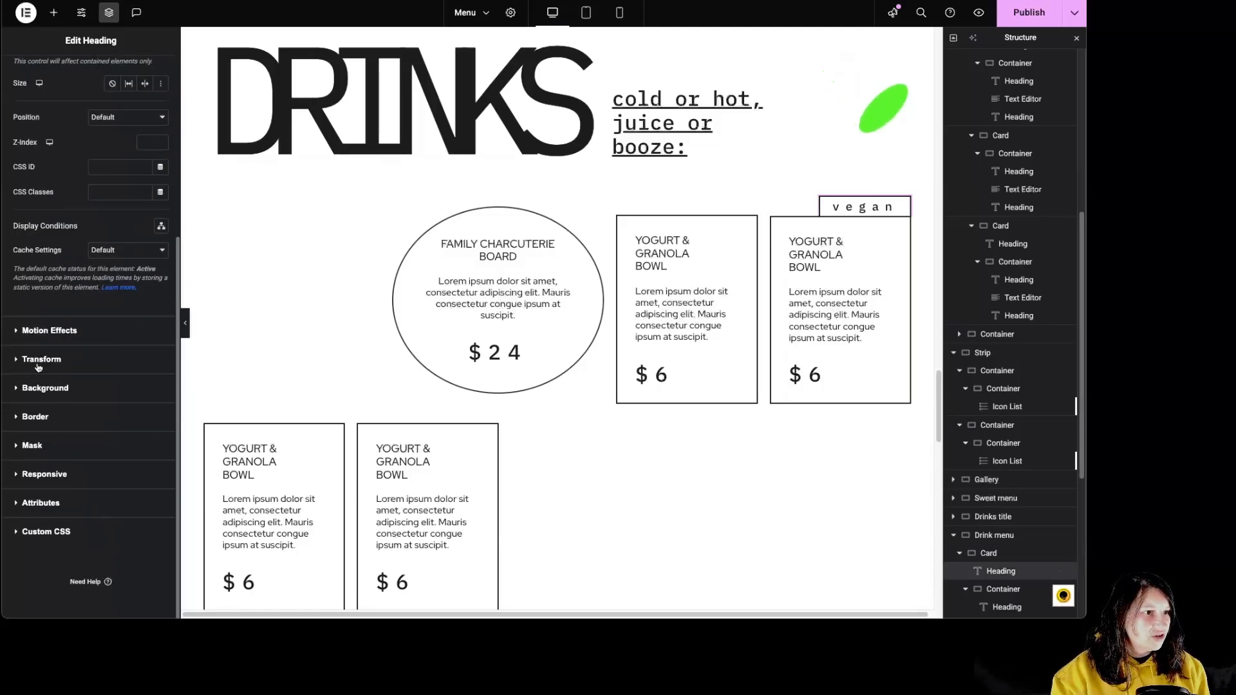
pyautogui.click(57, 343)
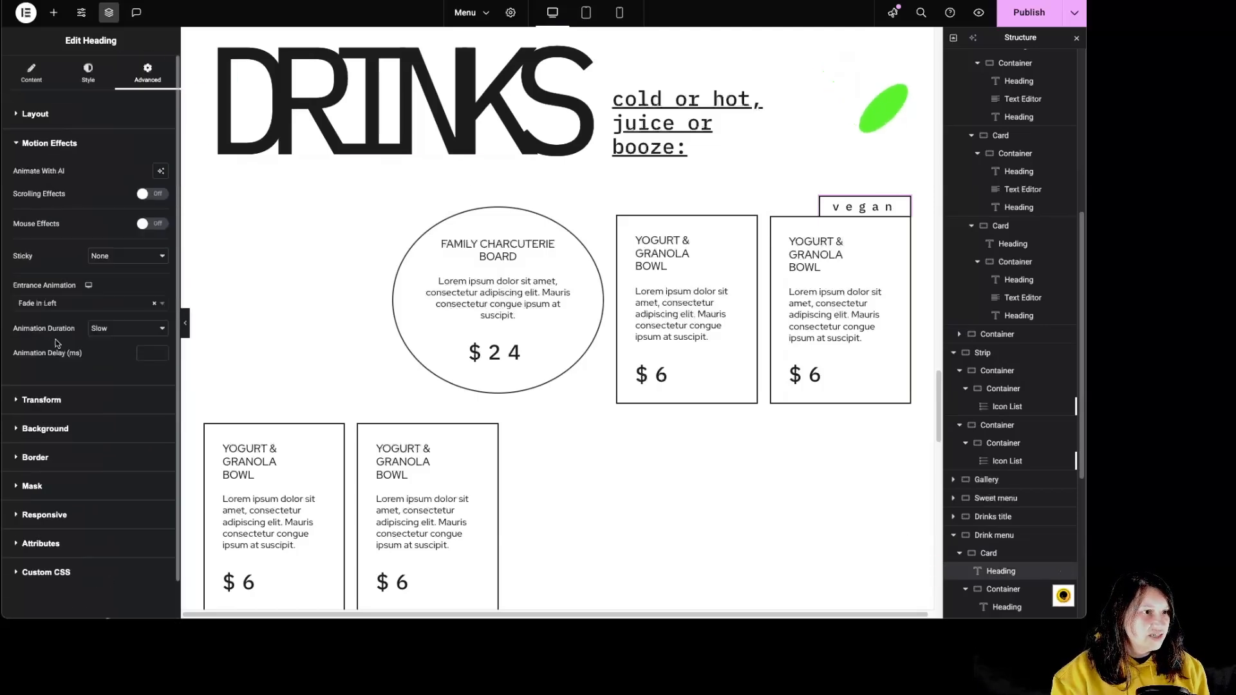
pyautogui.scroll(7, 863, 278)
pyautogui.scroll(-3, 860, 283)
pyautogui.scroll(-3, 837, 287)
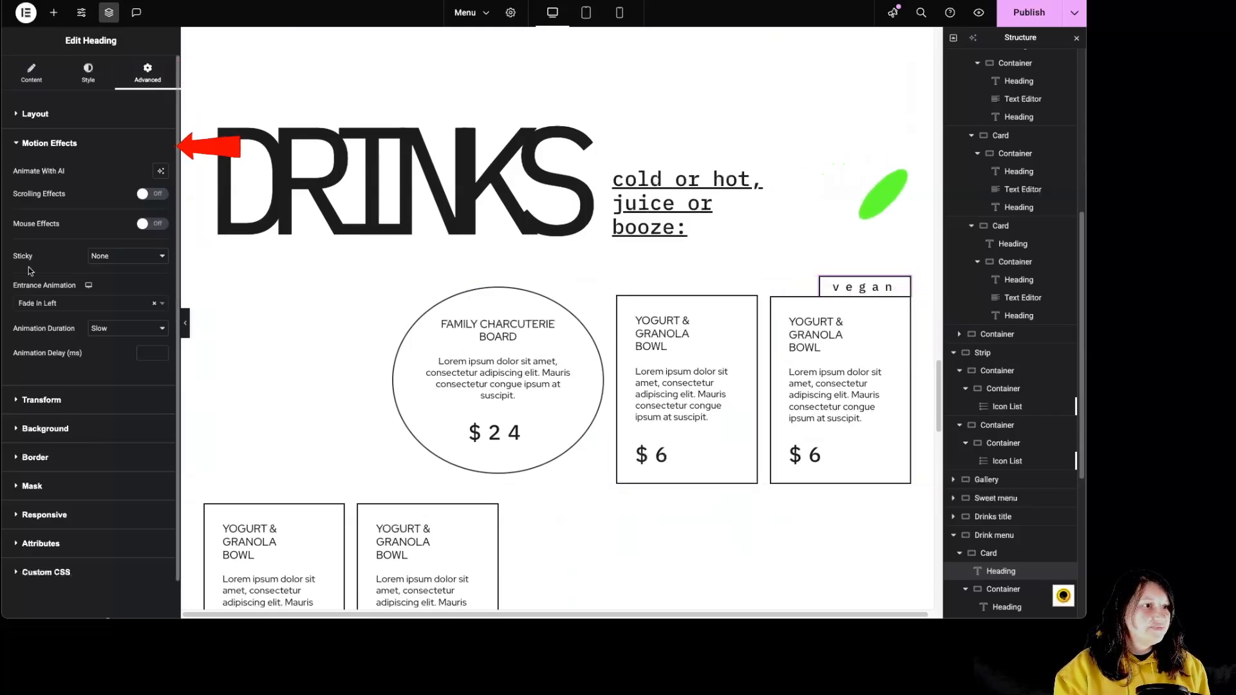
# Try the Fade In Right entrance animation on the vegan heading and set it back to Fade In Left.
pyautogui.click(62, 305)
pyautogui.click(65, 409)
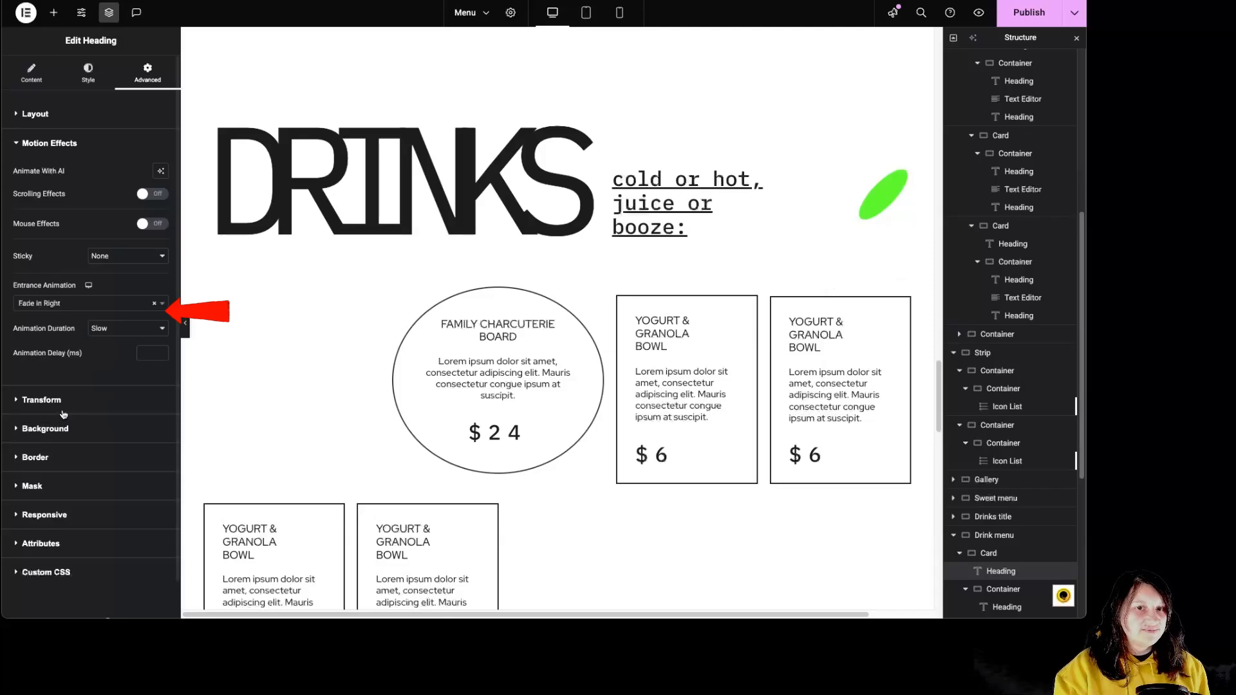
pyautogui.click(62, 304)
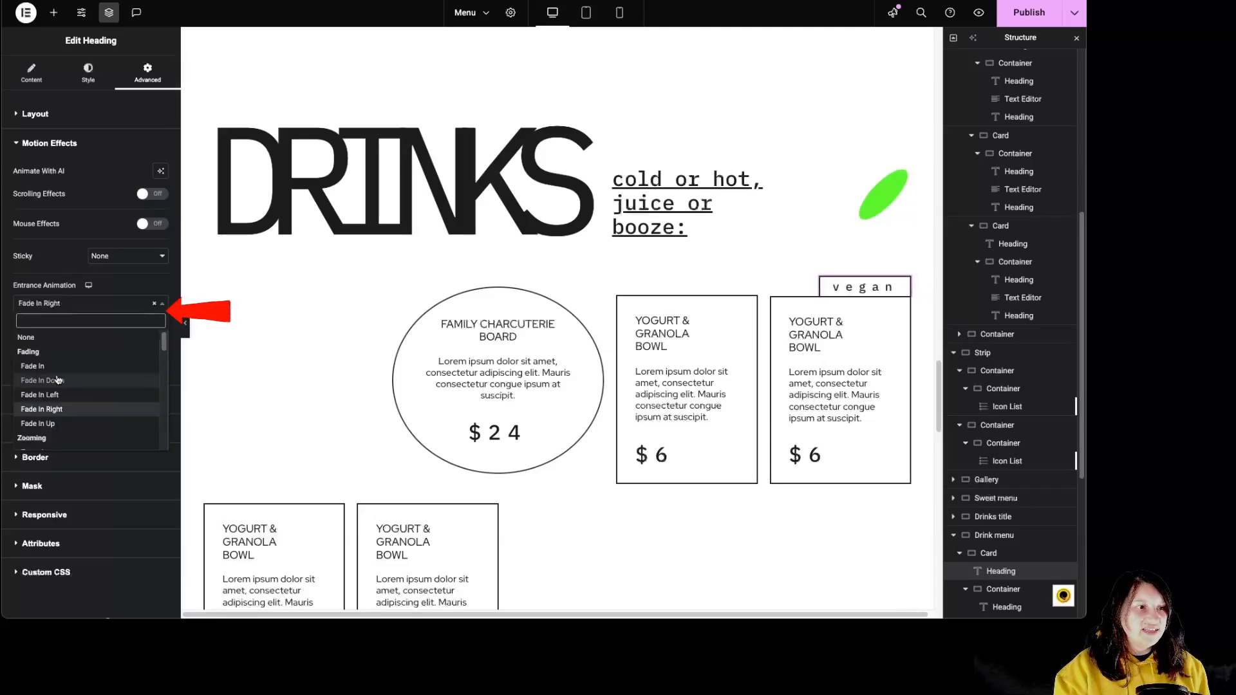
pyautogui.click(61, 398)
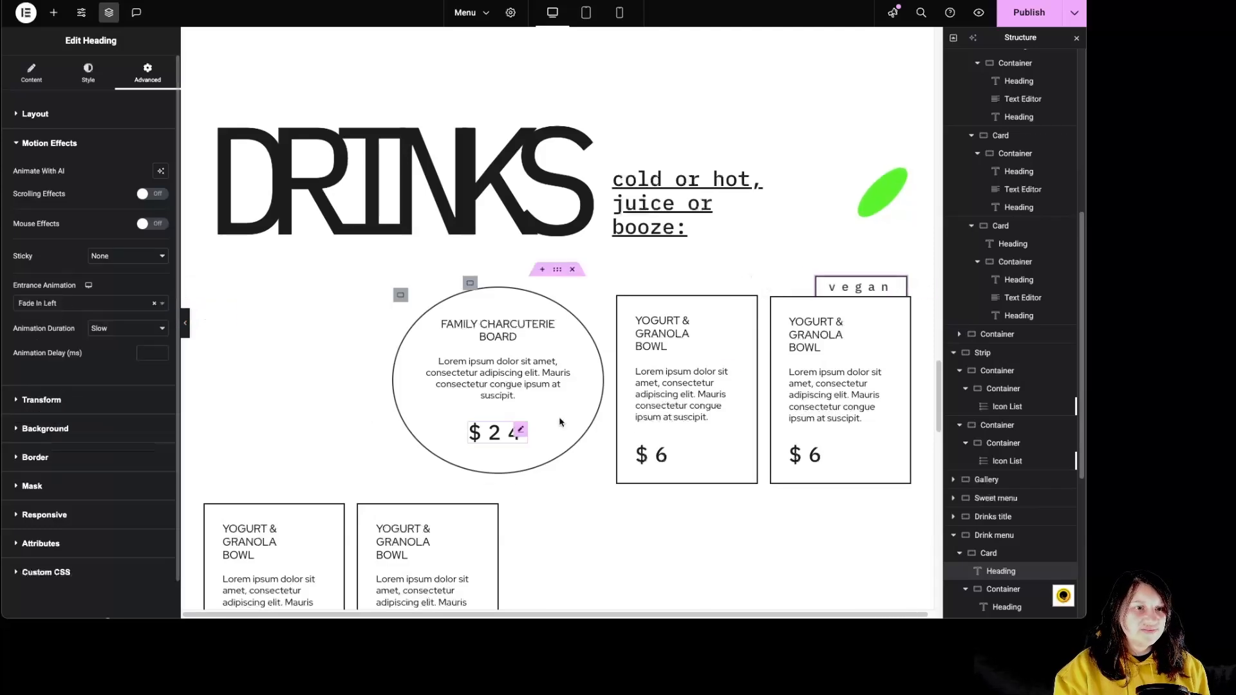
# Delete the "call us" contact section and the "follow us" social section above the site footer.
pyautogui.scroll(-2, 678, 425)
pyautogui.scroll(-10, 678, 428)
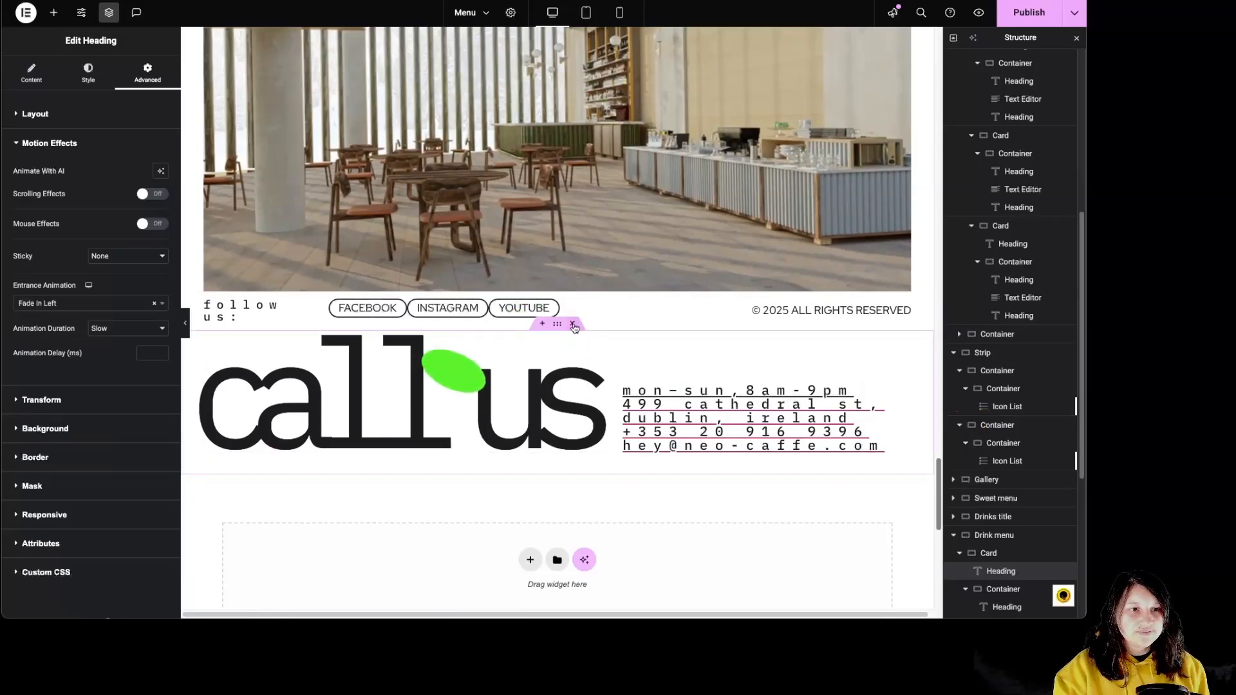
pyautogui.scroll(-8, 635, 446)
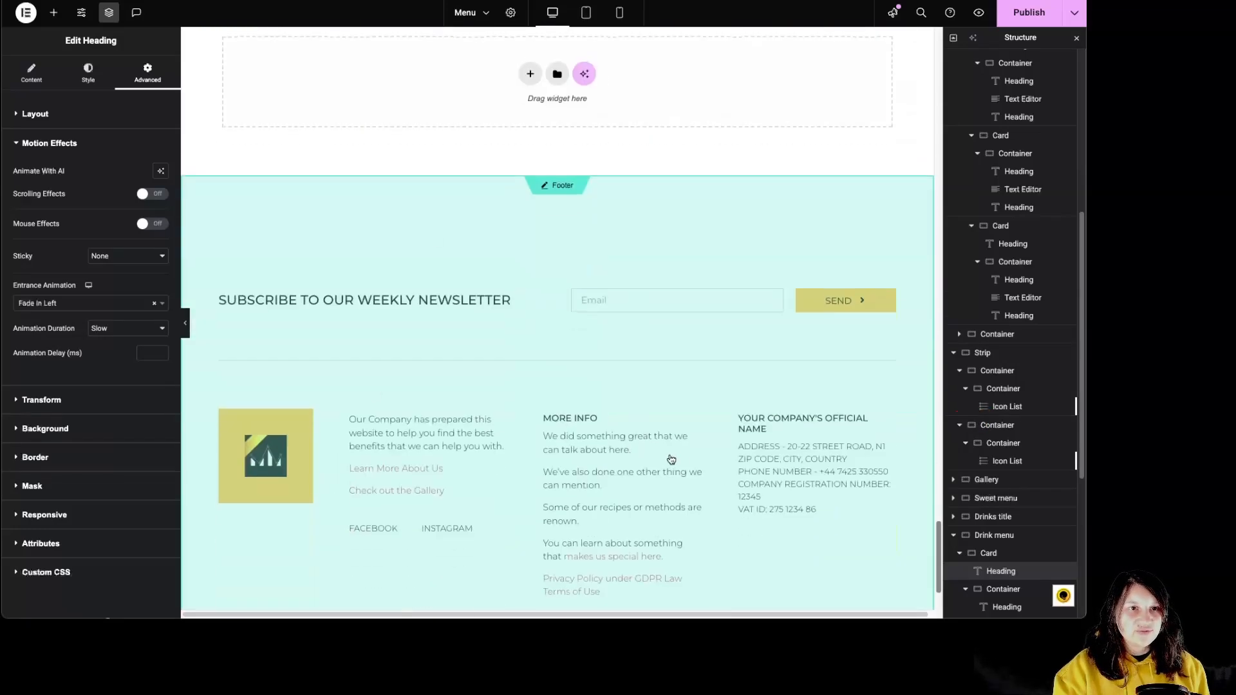
pyautogui.scroll(7, 670, 459)
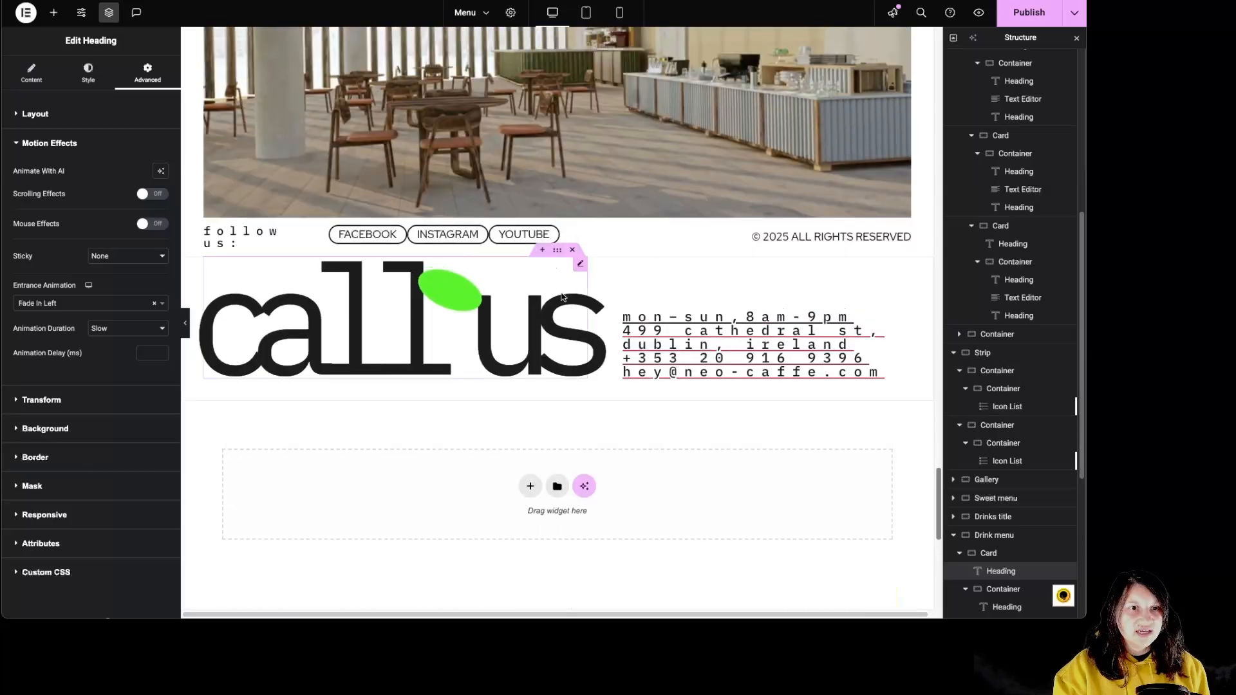
pyautogui.click(572, 249)
pyautogui.click(574, 212)
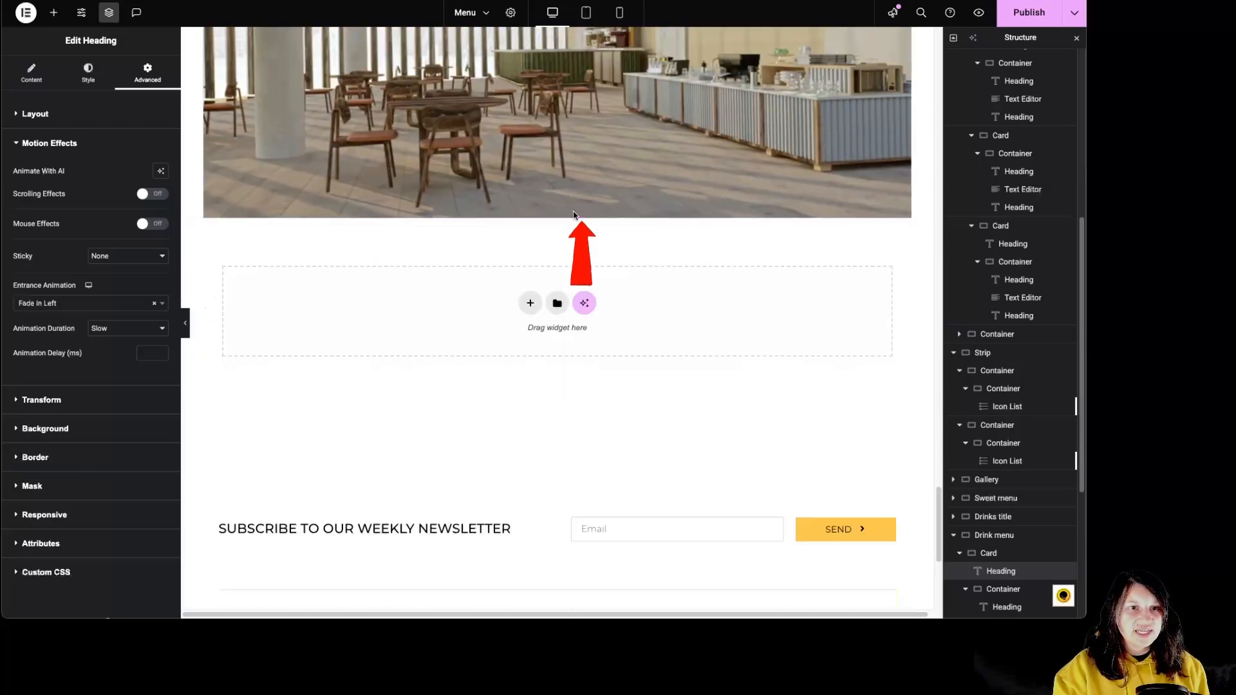
# Select the café interior image in the footer Image section and examine its content settings.
pyautogui.scroll(6, 608, 376)
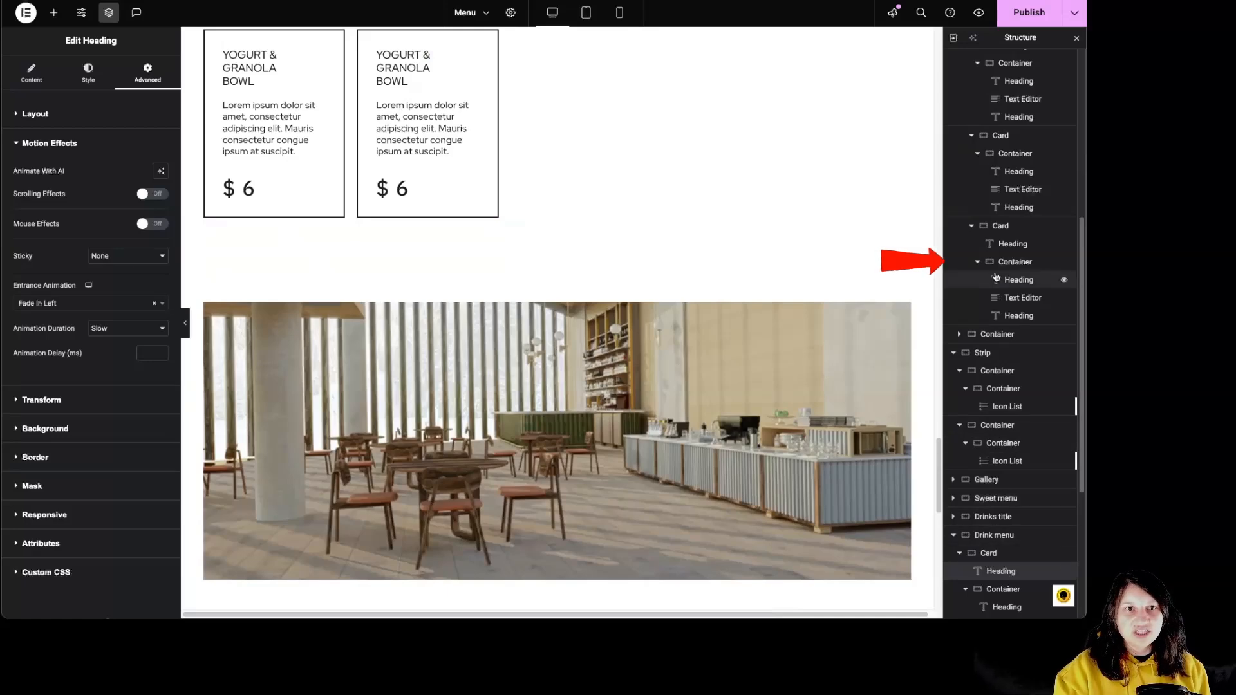
pyautogui.click(475, 367)
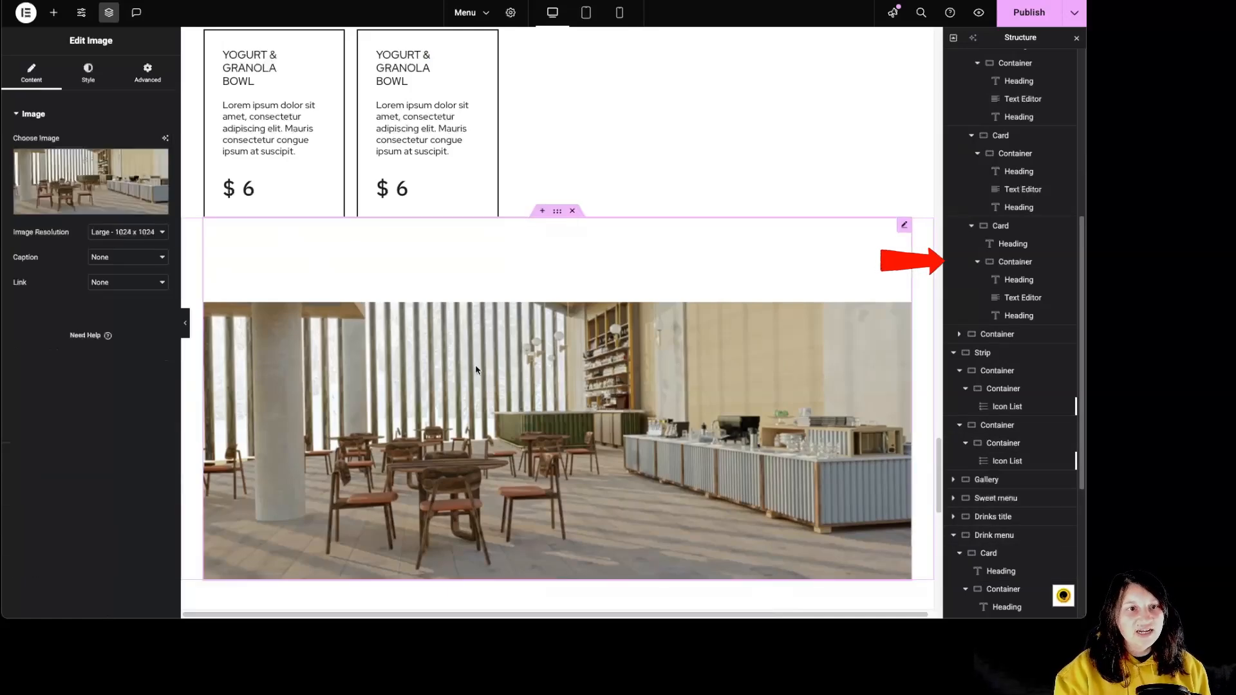
pyautogui.click(557, 213)
# Select the green ellipse icon in the Drinks title section and examine its content, style and layout settings.
pyautogui.scroll(8, 612, 445)
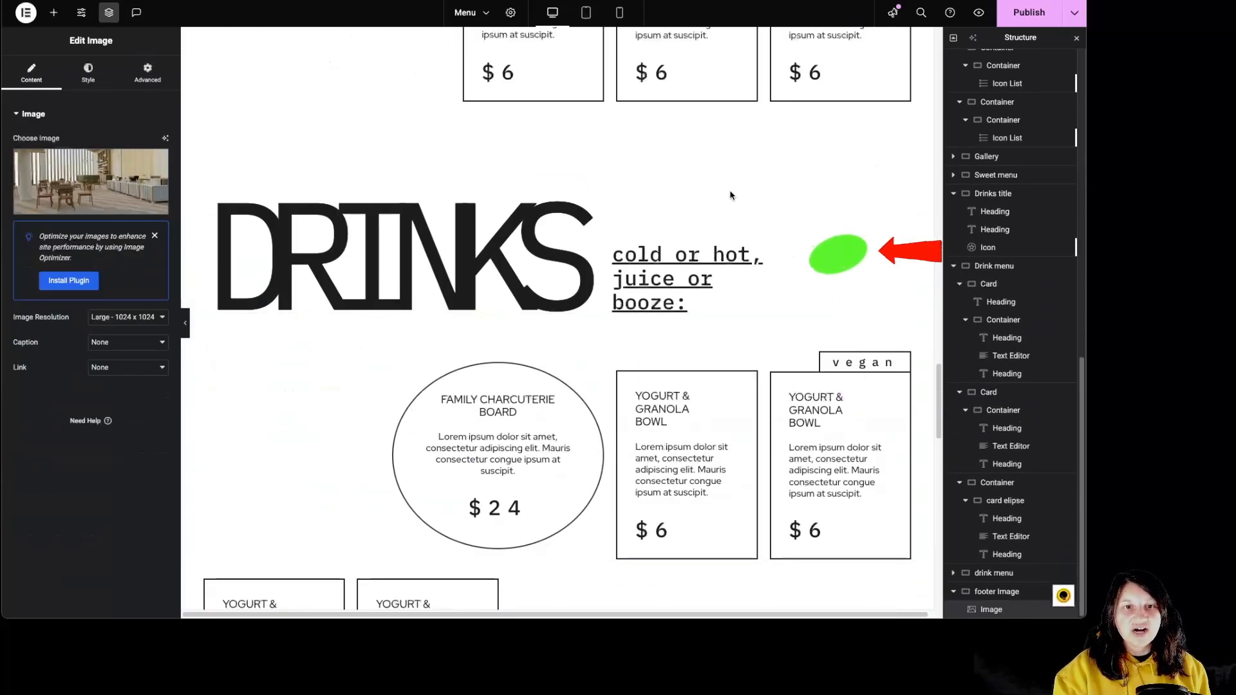
pyautogui.click(866, 266)
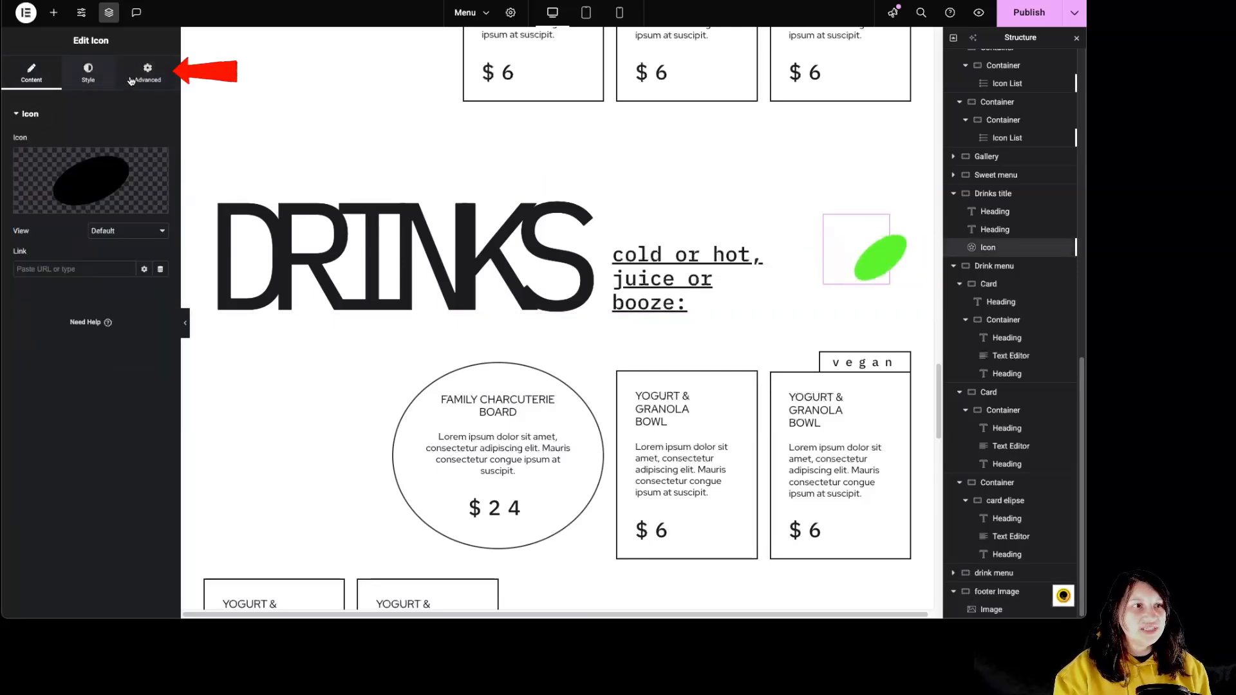
pyautogui.click(102, 87)
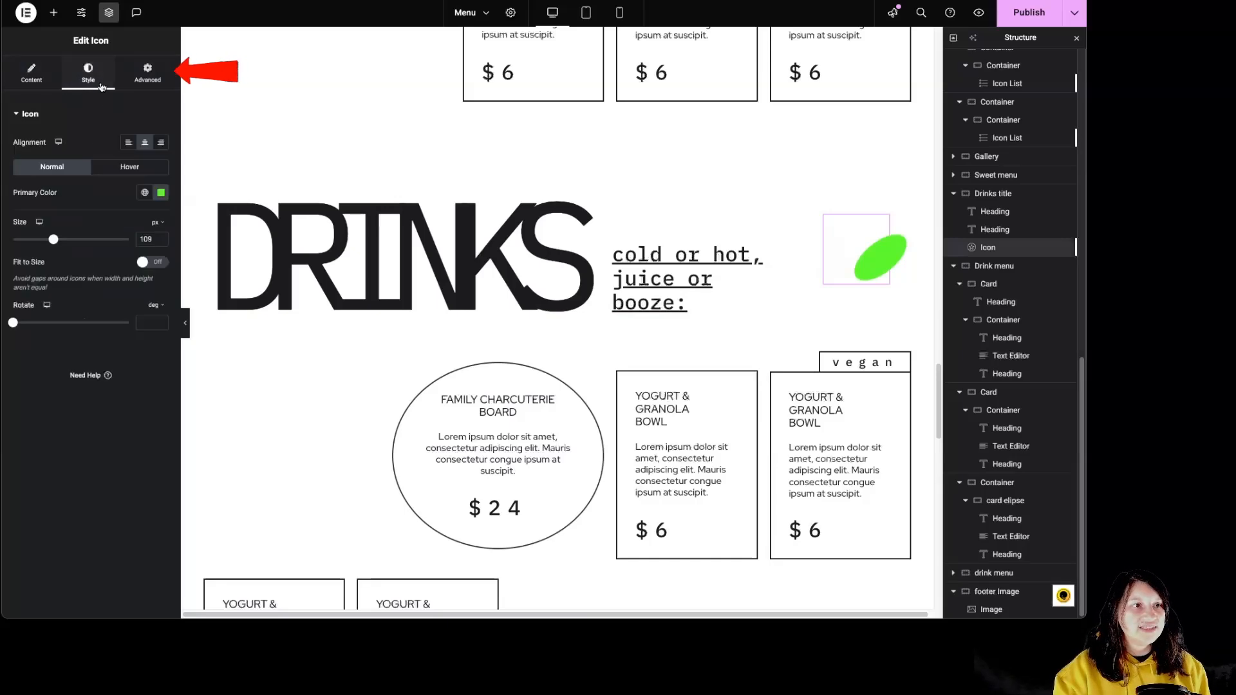
pyautogui.click(155, 78)
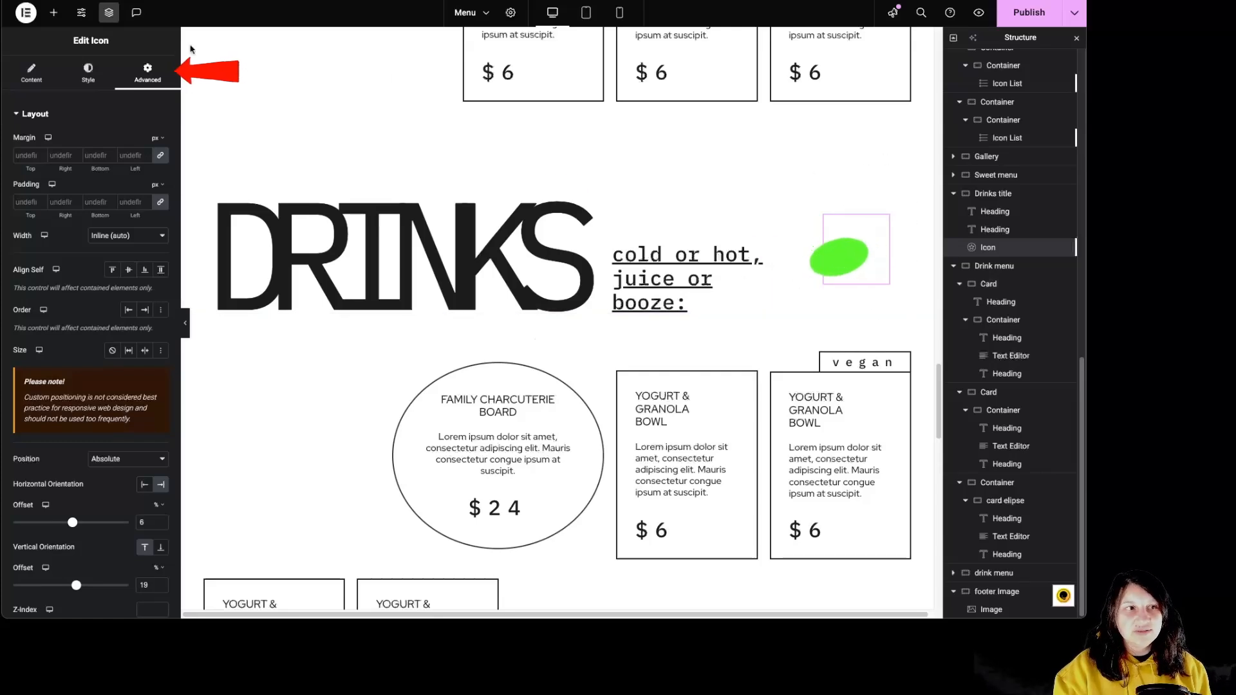
pyautogui.click(88, 72)
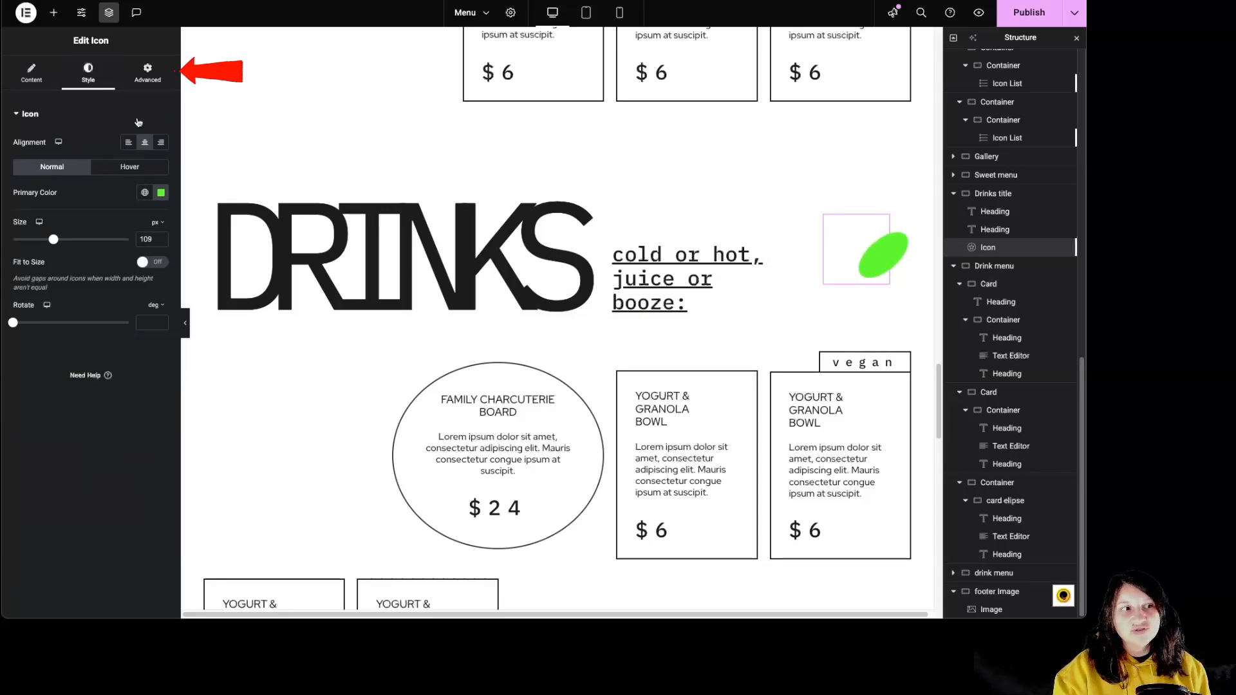
# Examine the green icon's motion effects, including its Mouse Track and 3D Tilt settings.
pyautogui.click(148, 76)
pyautogui.scroll(-7, 106, 328)
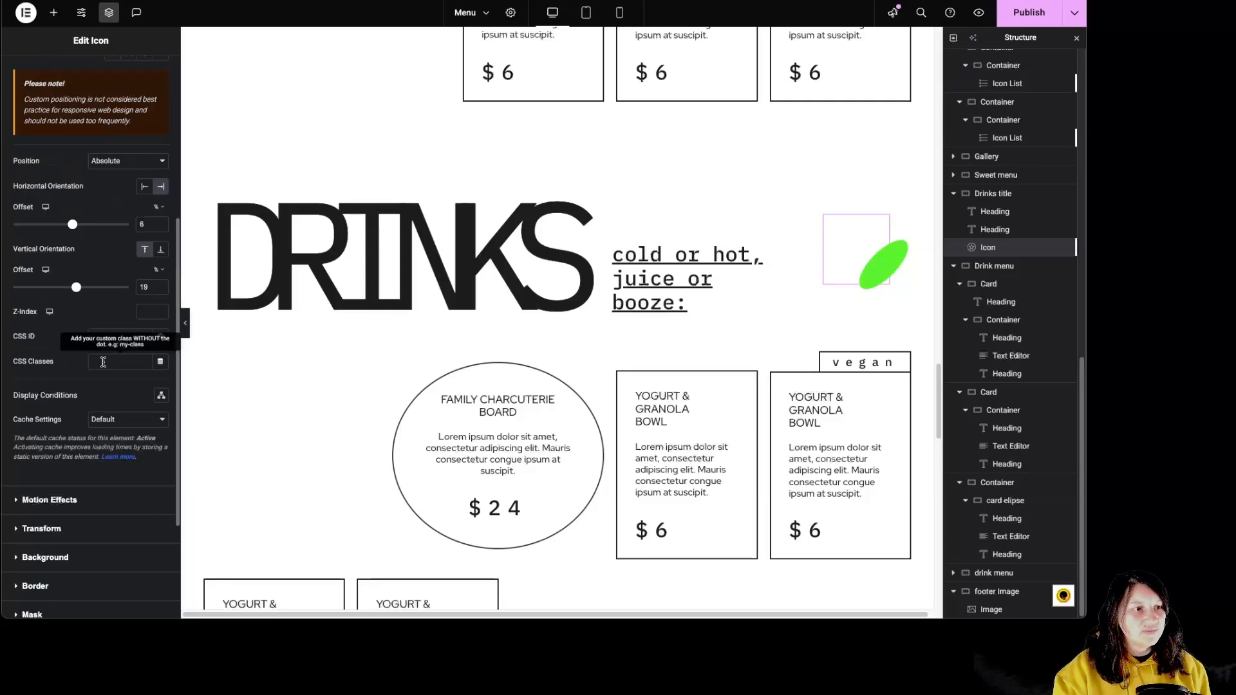
pyautogui.click(78, 339)
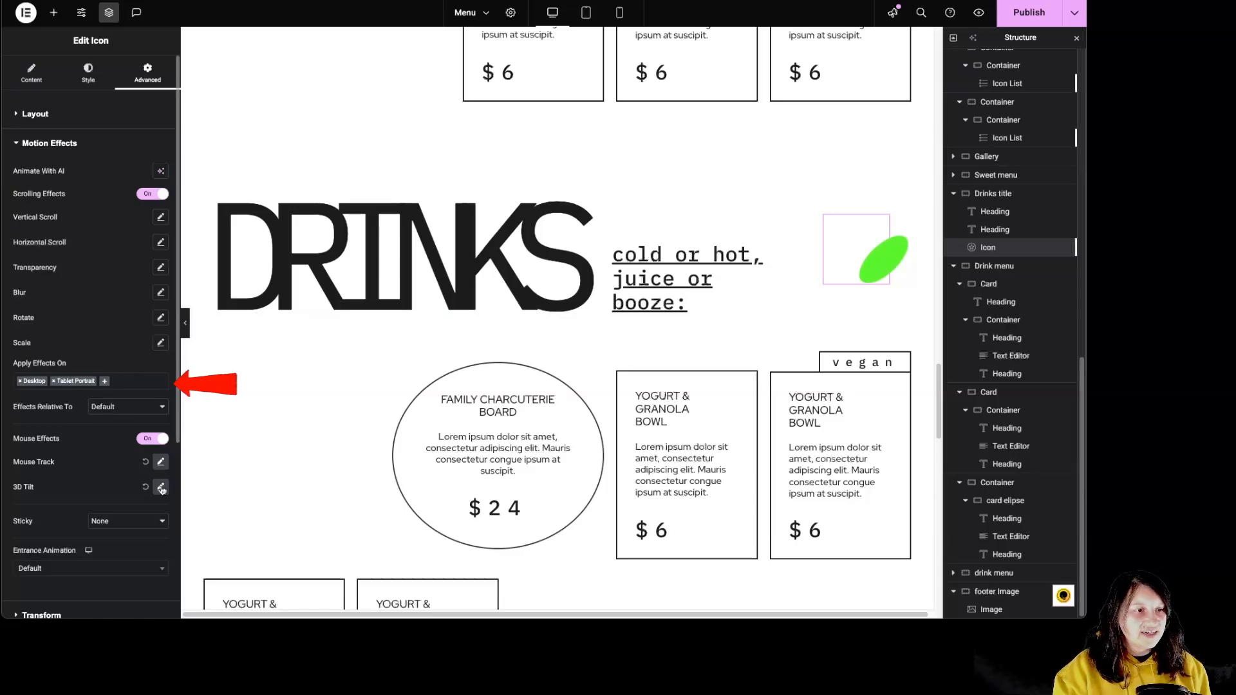
pyautogui.click(161, 463)
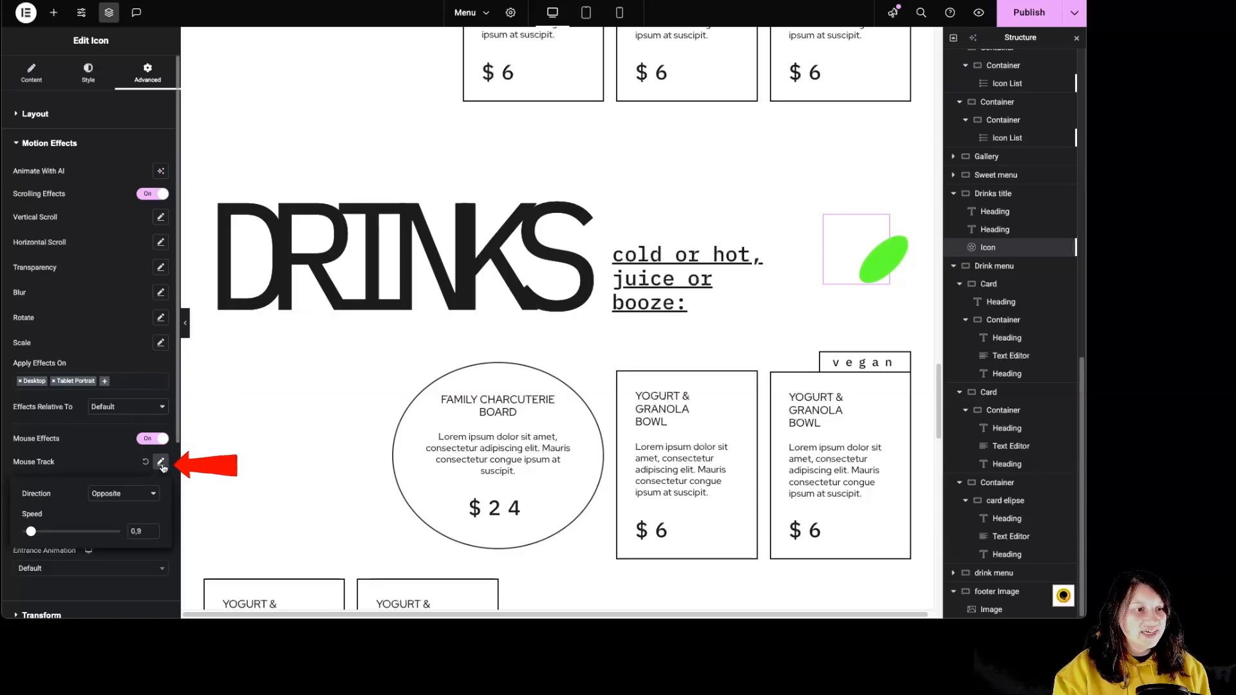
pyautogui.click(161, 463)
pyautogui.click(162, 487)
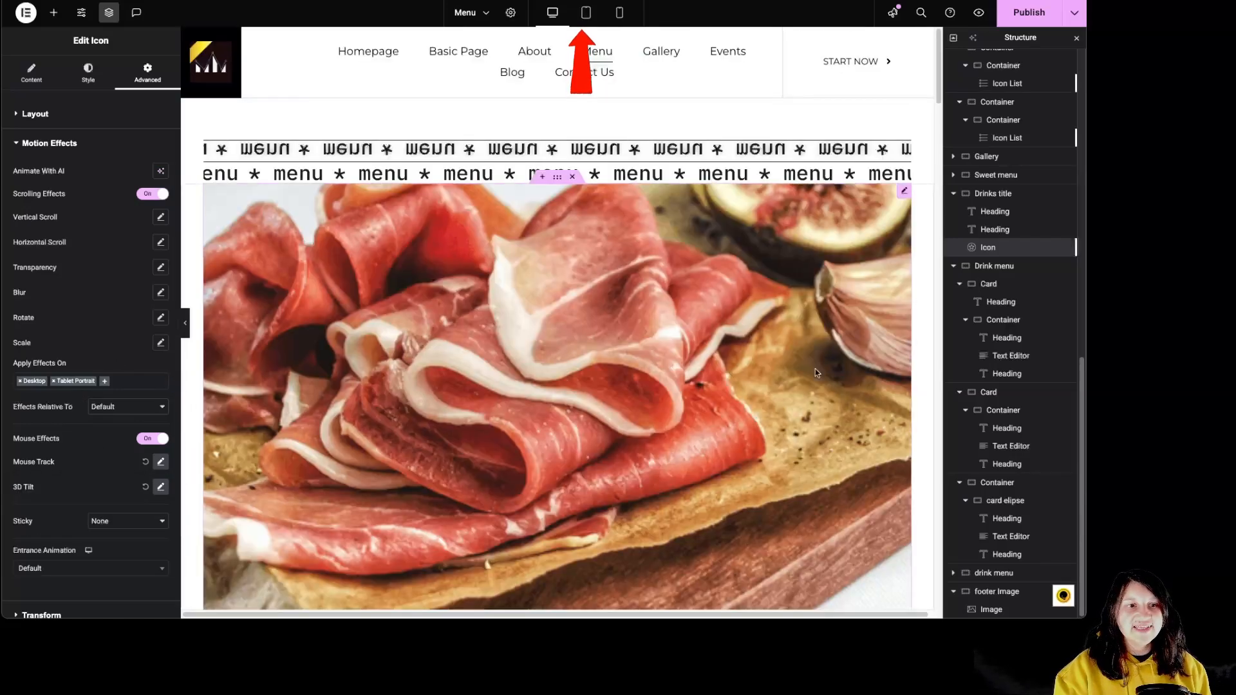
# Preview the page in tablet portrait and mobile views, examining the DRINKS heading's responsive style and advanced settings.
pyautogui.click(587, 14)
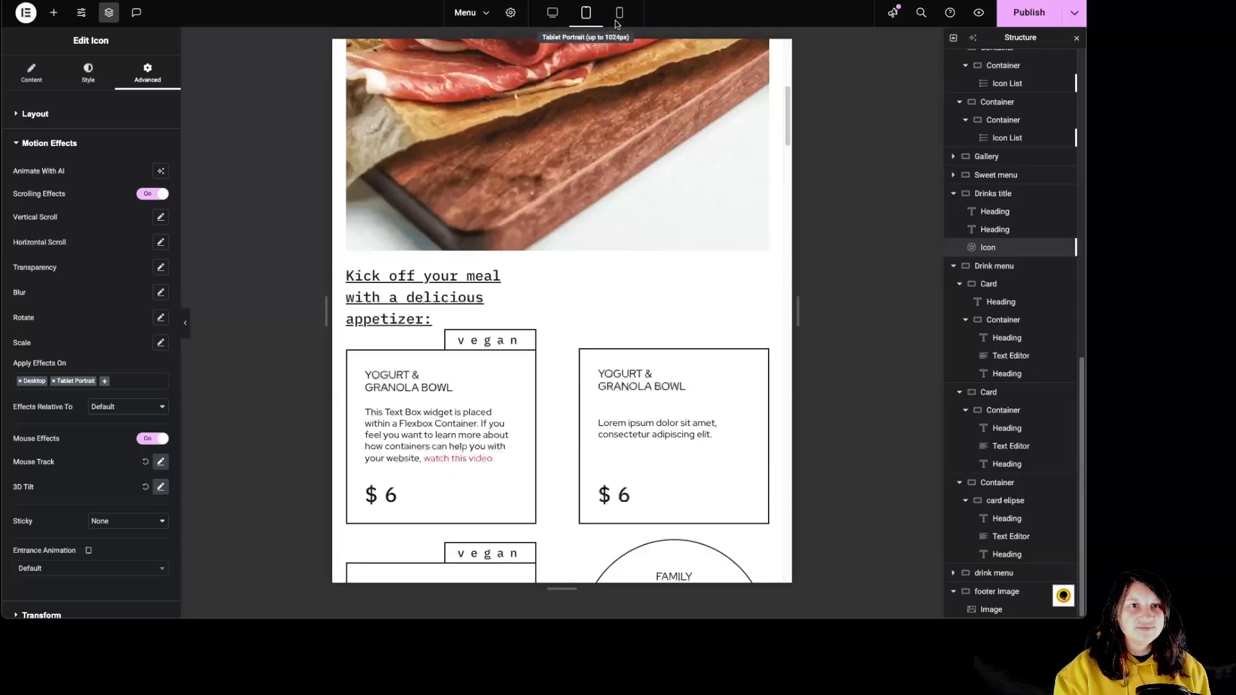
pyautogui.click(615, 21)
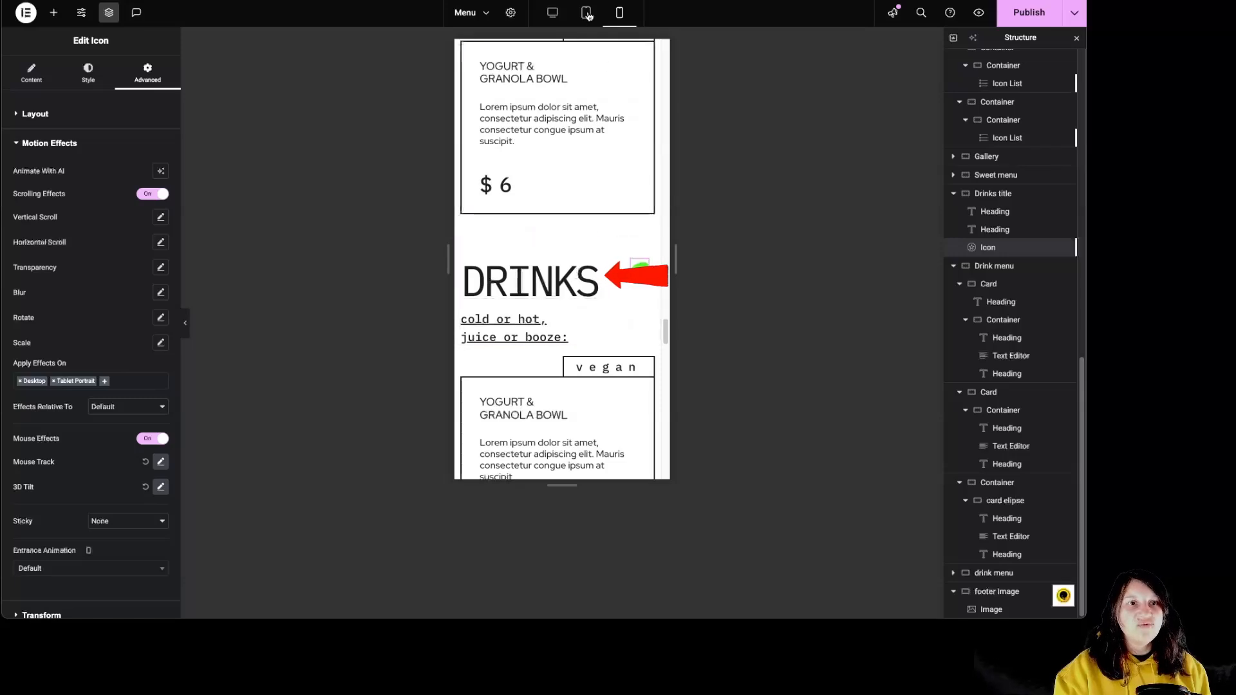
pyautogui.click(544, 281)
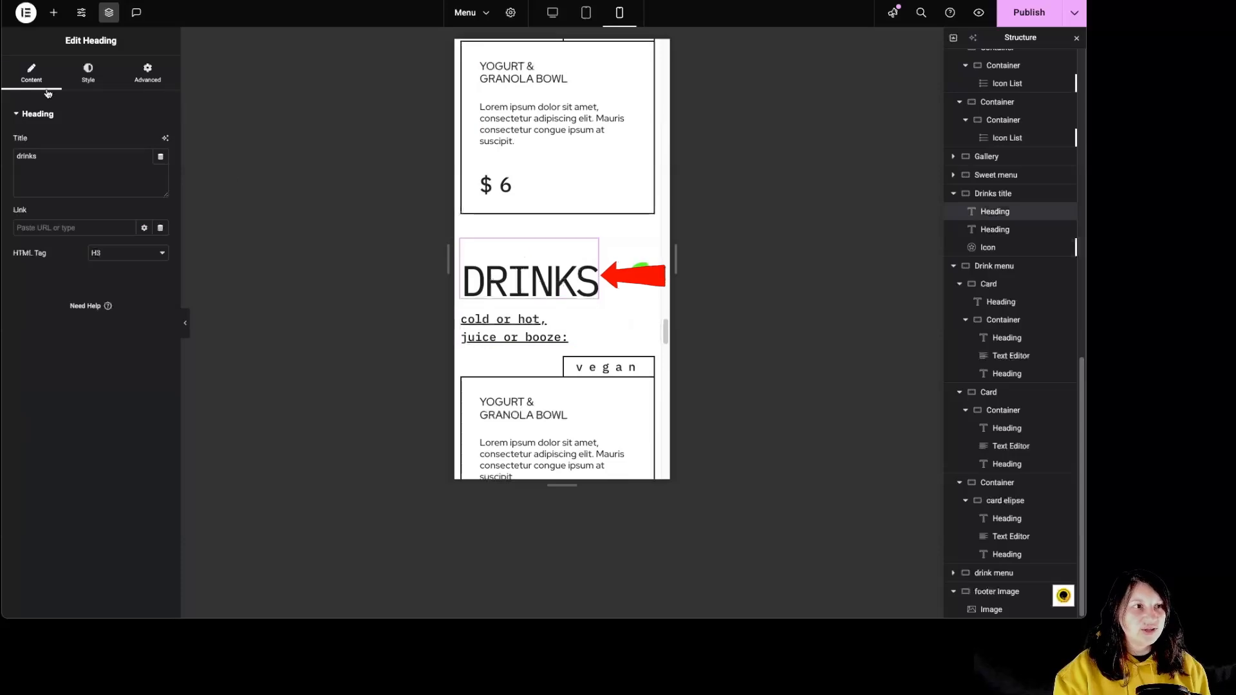
pyautogui.click(90, 72)
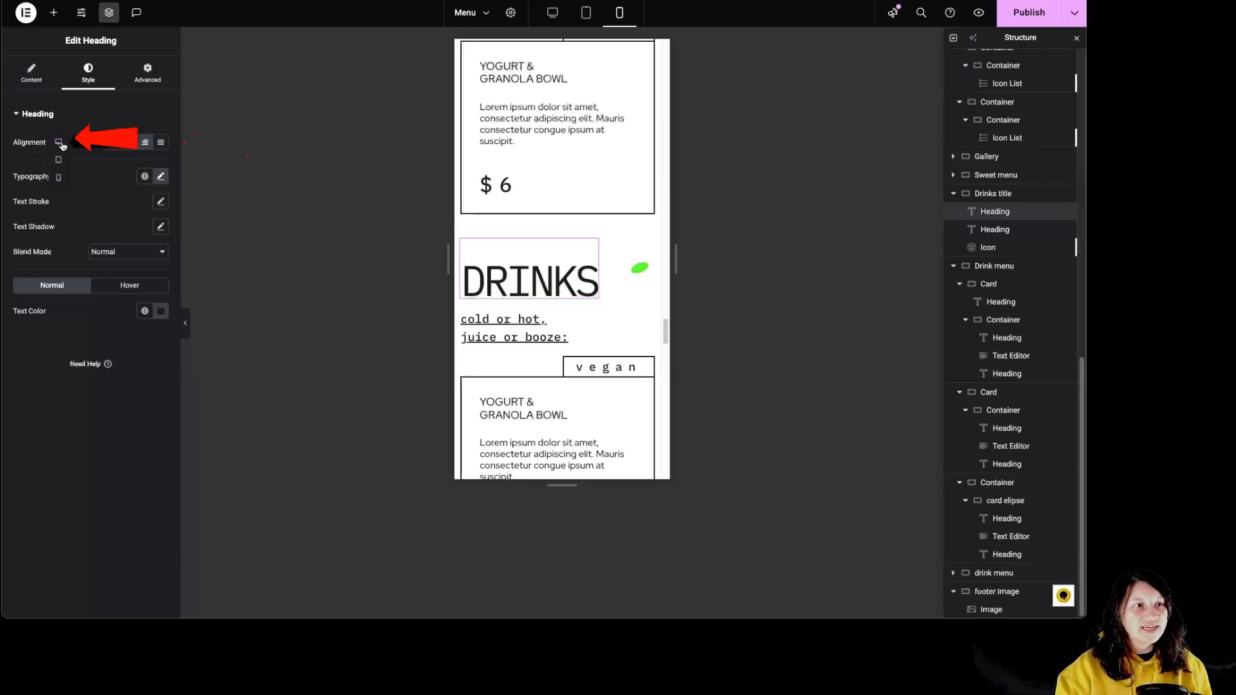
pyautogui.click(59, 161)
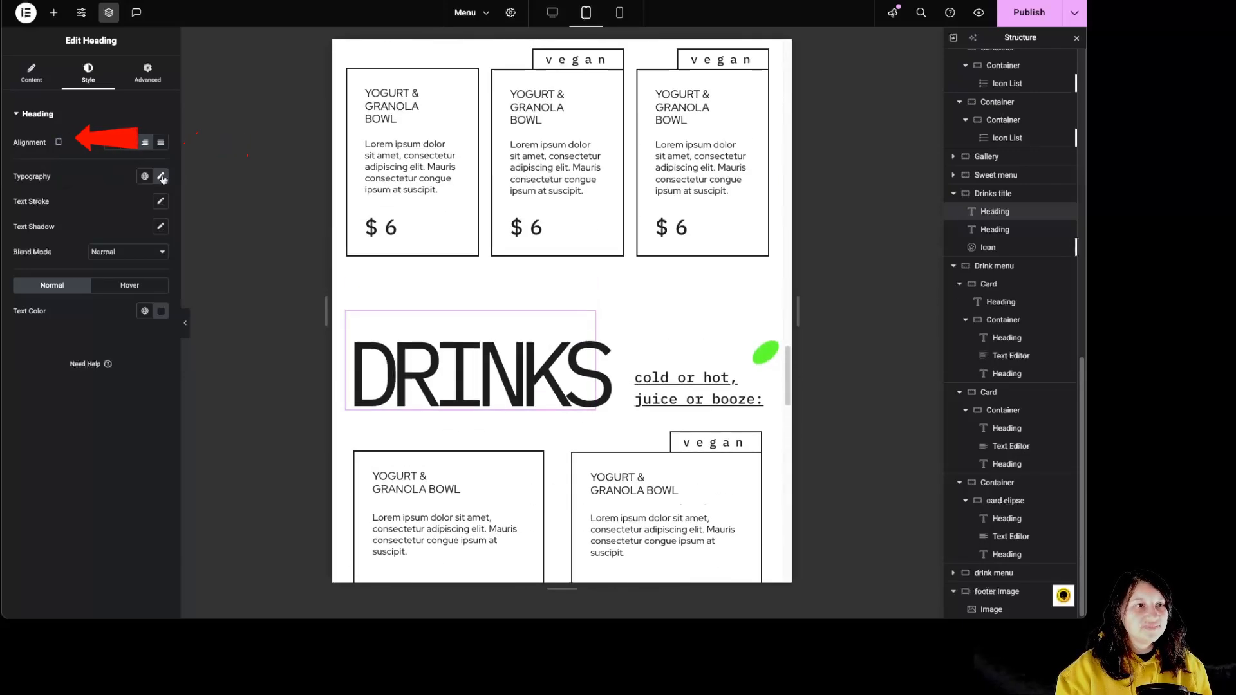
pyautogui.click(147, 72)
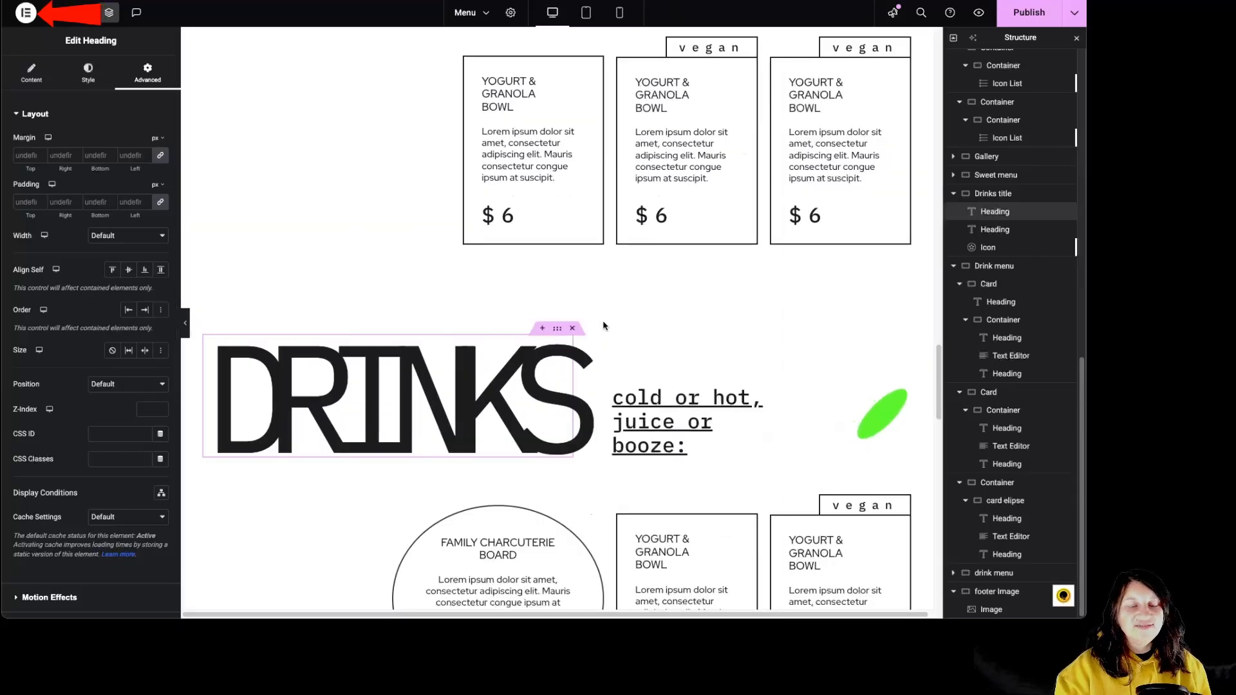
# Restore the Menu page to its Editing Started state from the history and review the restored page.
pyautogui.click(25, 13)
pyautogui.click(46, 60)
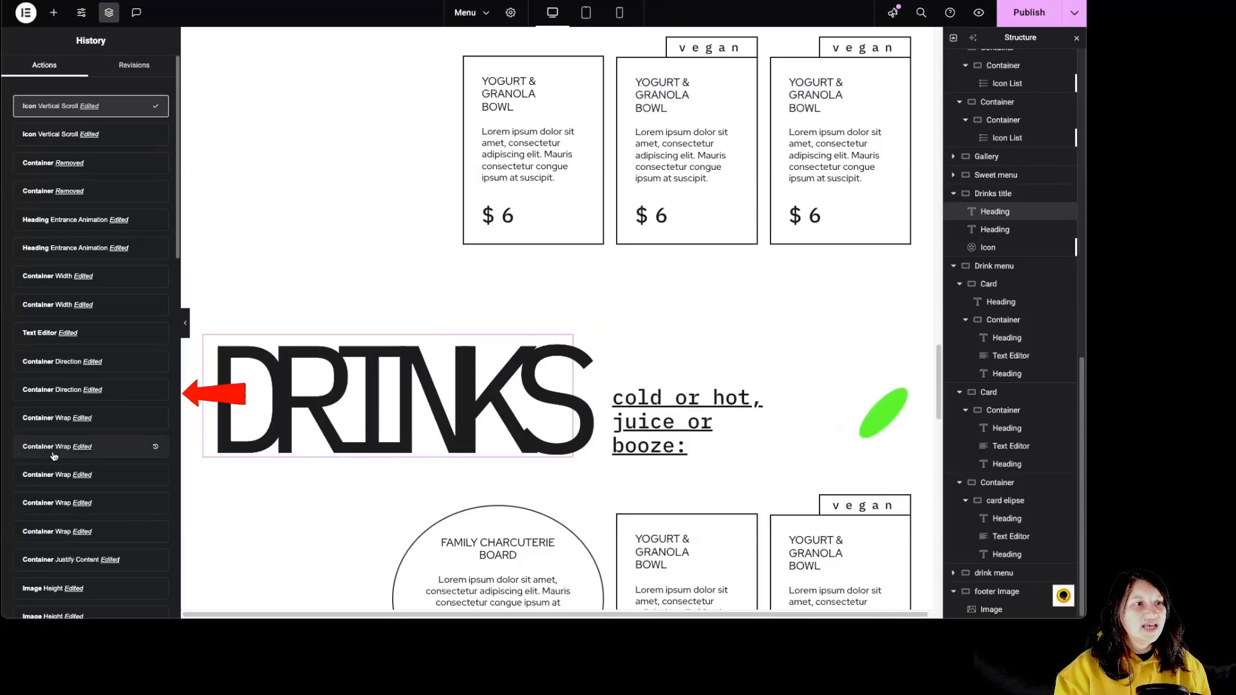
pyautogui.scroll(-15, 53, 454)
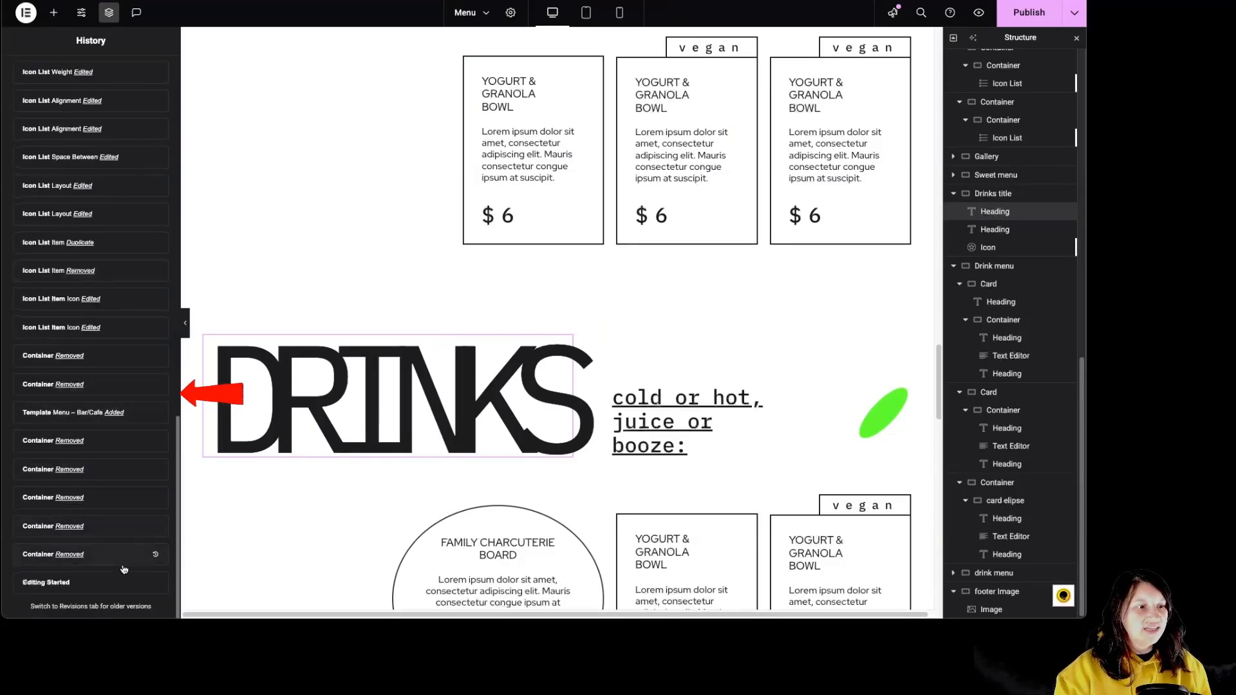
pyautogui.click(101, 583)
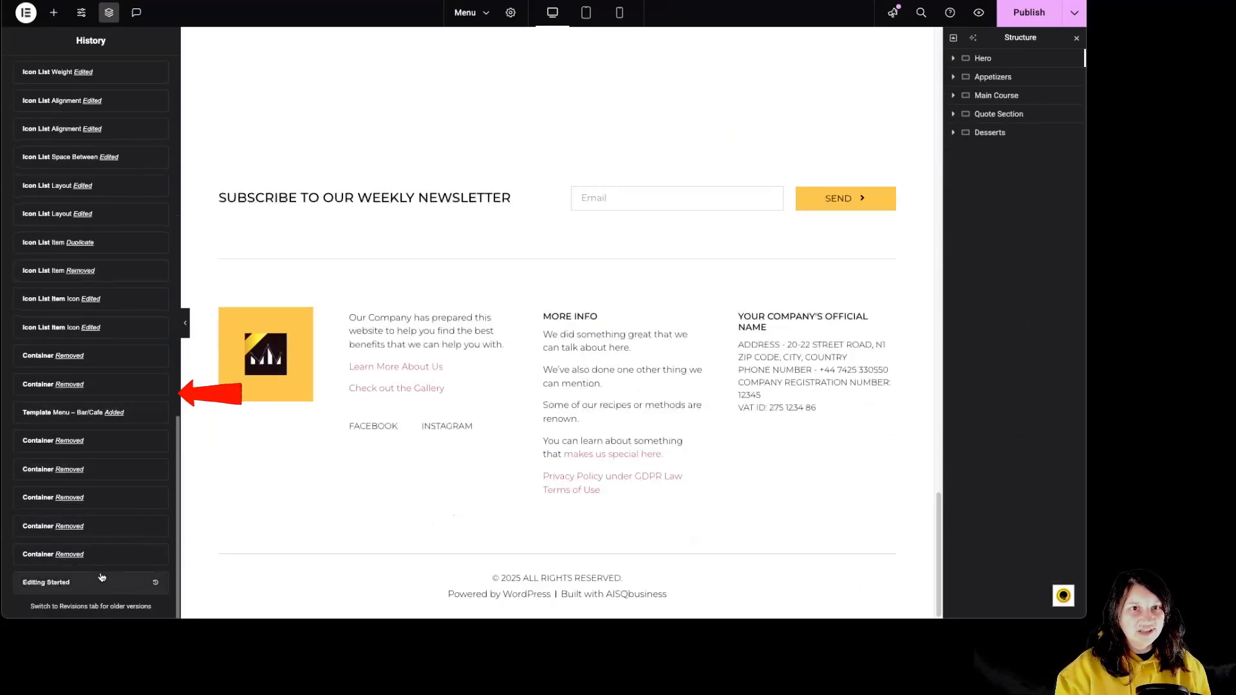
pyautogui.scroll(15, 482, 478)
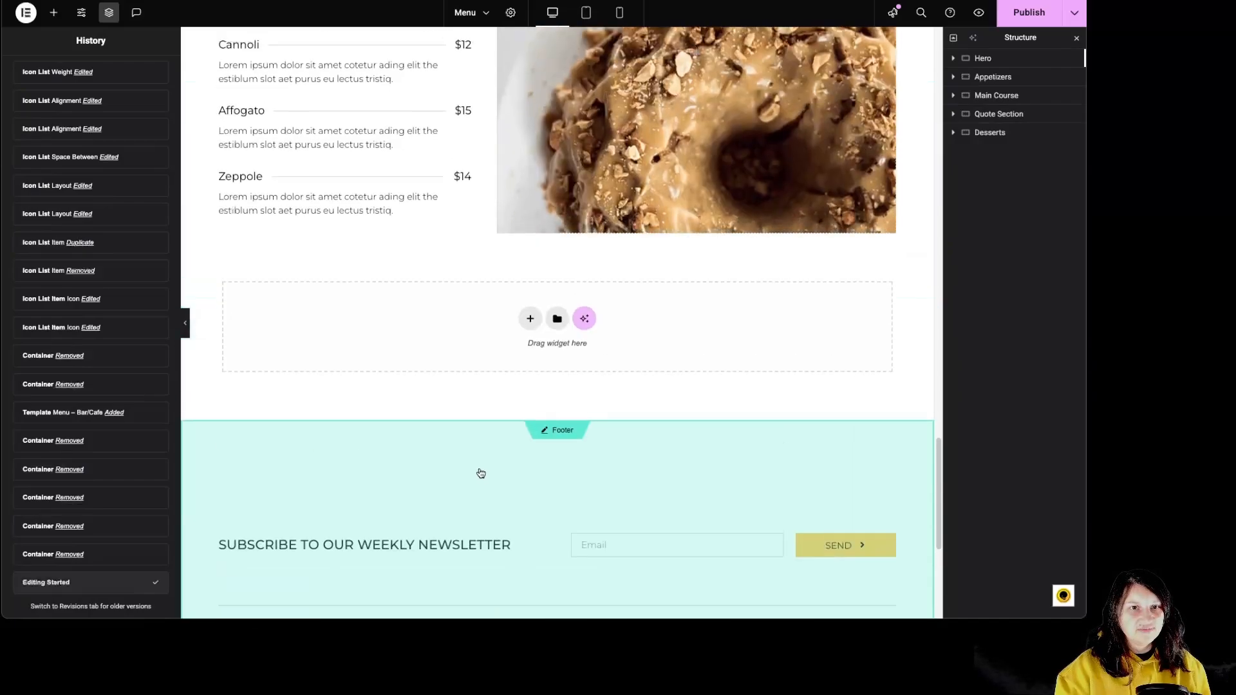